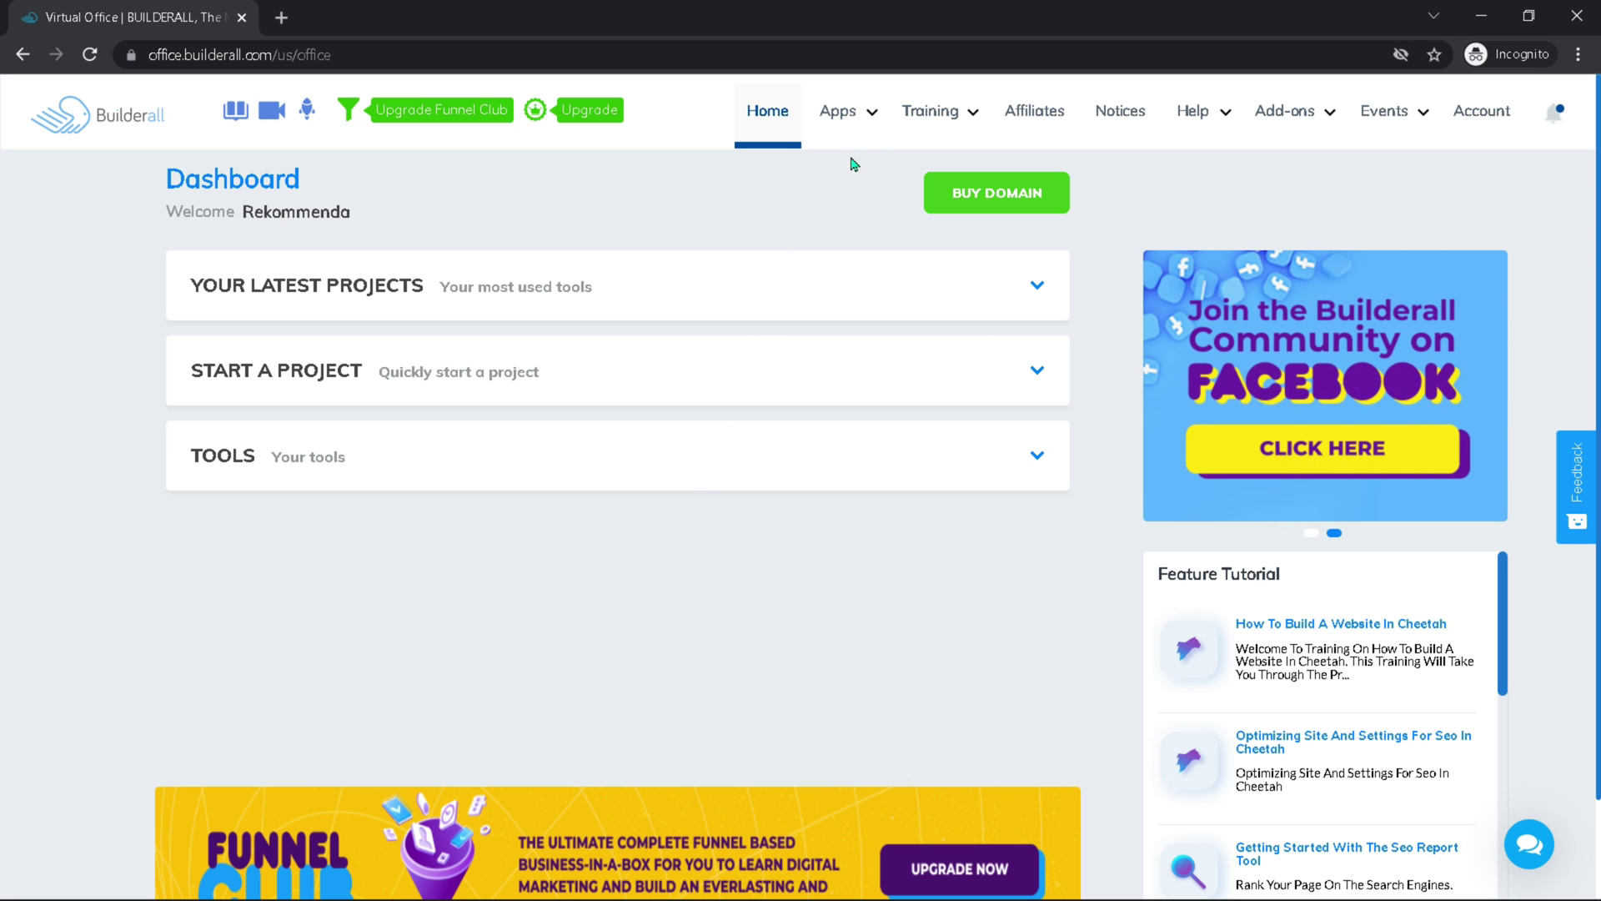
Launch the Custom Email app from the Builderall Apps menu
{"action": "left_click", "coordinate": [930, 111]}
{"action": "left_click", "coordinate": [851, 121]}
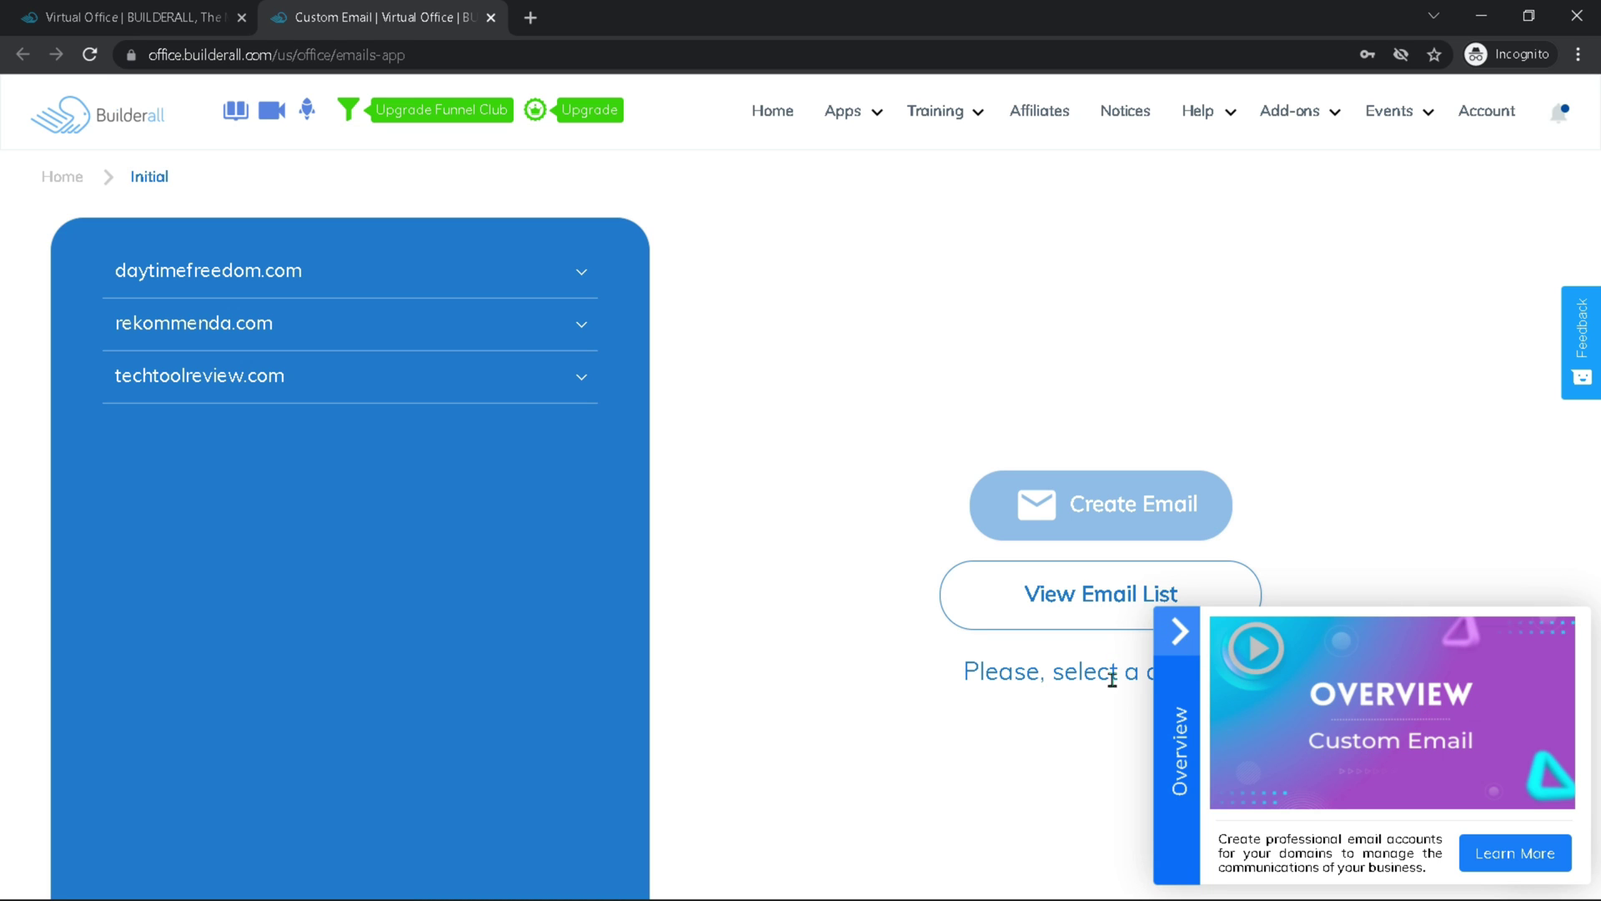
Collapse the Overview panel and select the techtoolreview.com domain
{"action": "left_click", "coordinate": [1181, 635]}
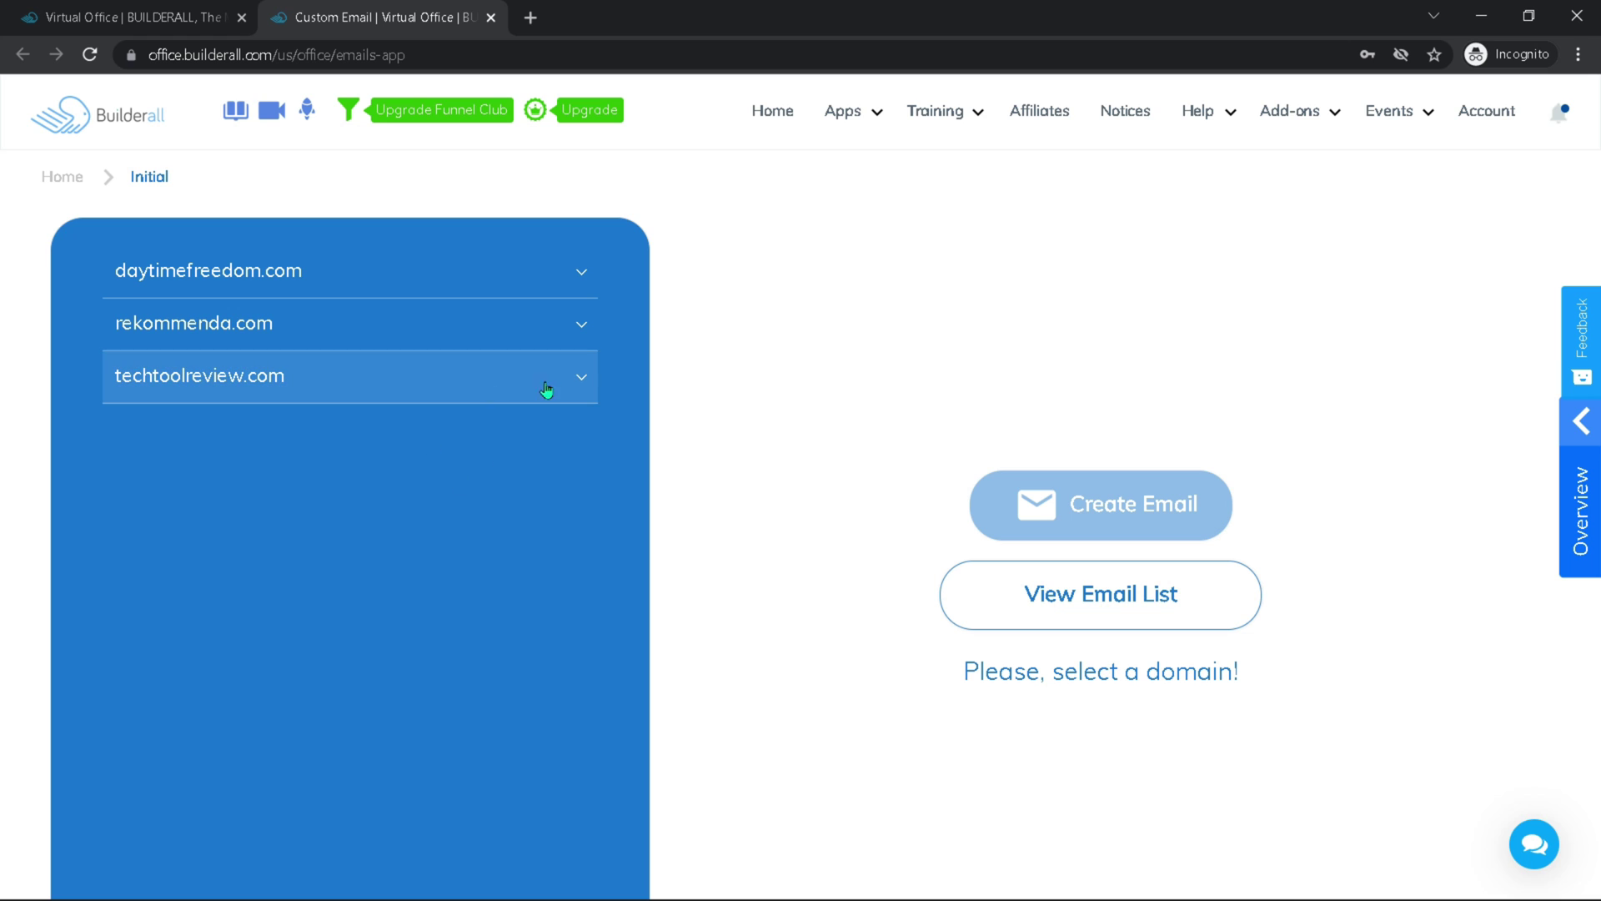
{"action": "left_click", "coordinate": [577, 386]}
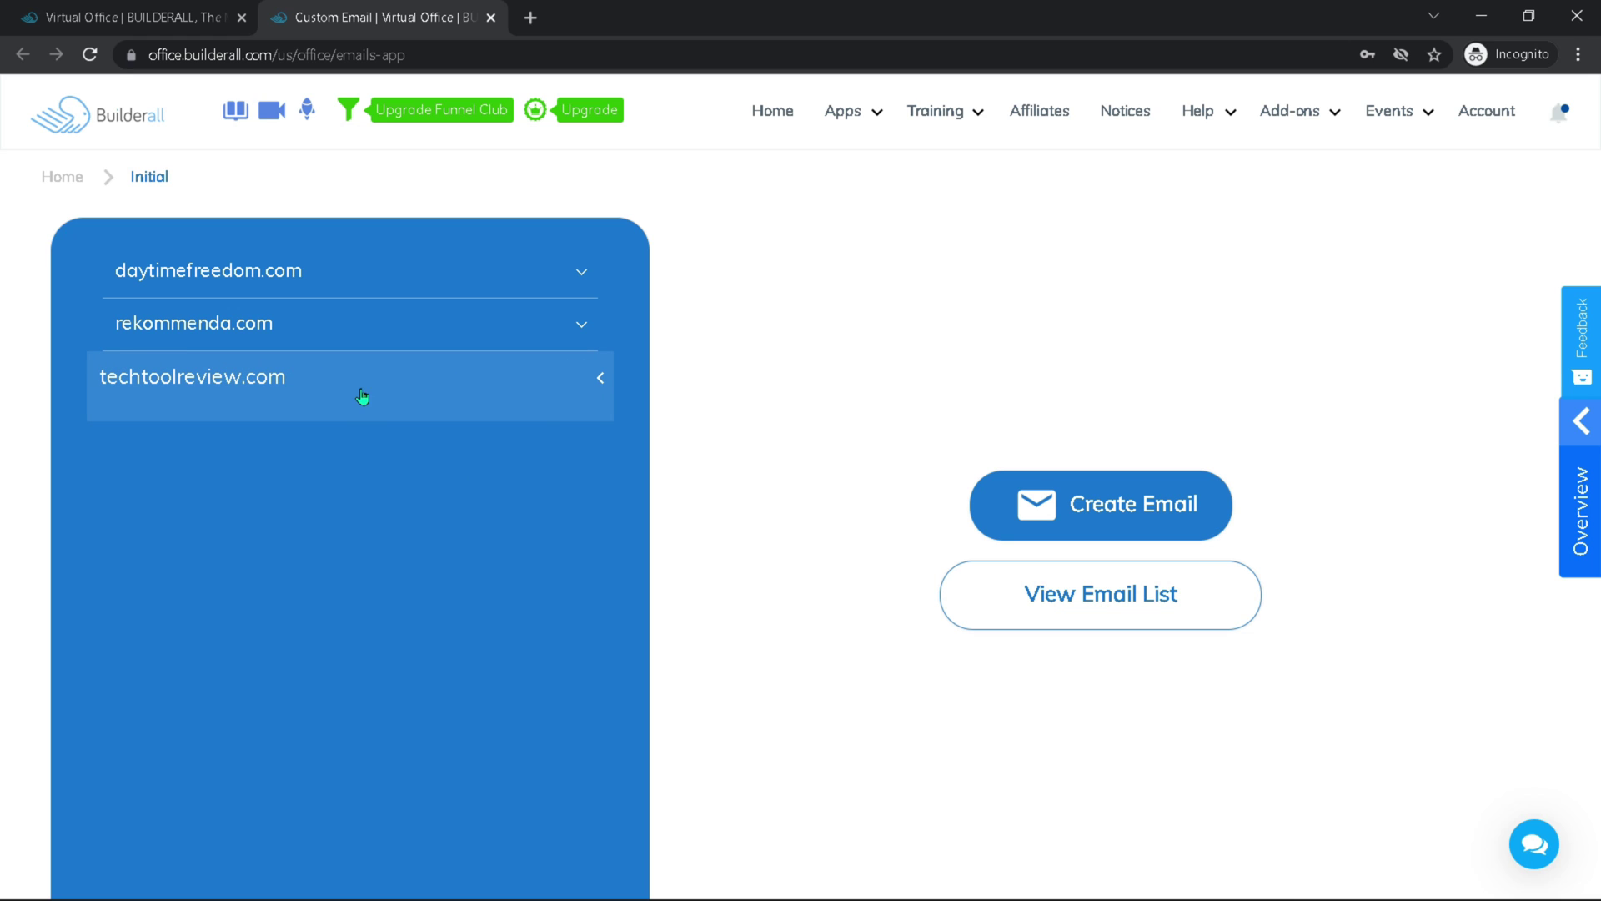
Create an 'info' mailbox on techtoolreview.com with a strong, confirmed password
{"action": "left_click", "coordinate": [1123, 506]}
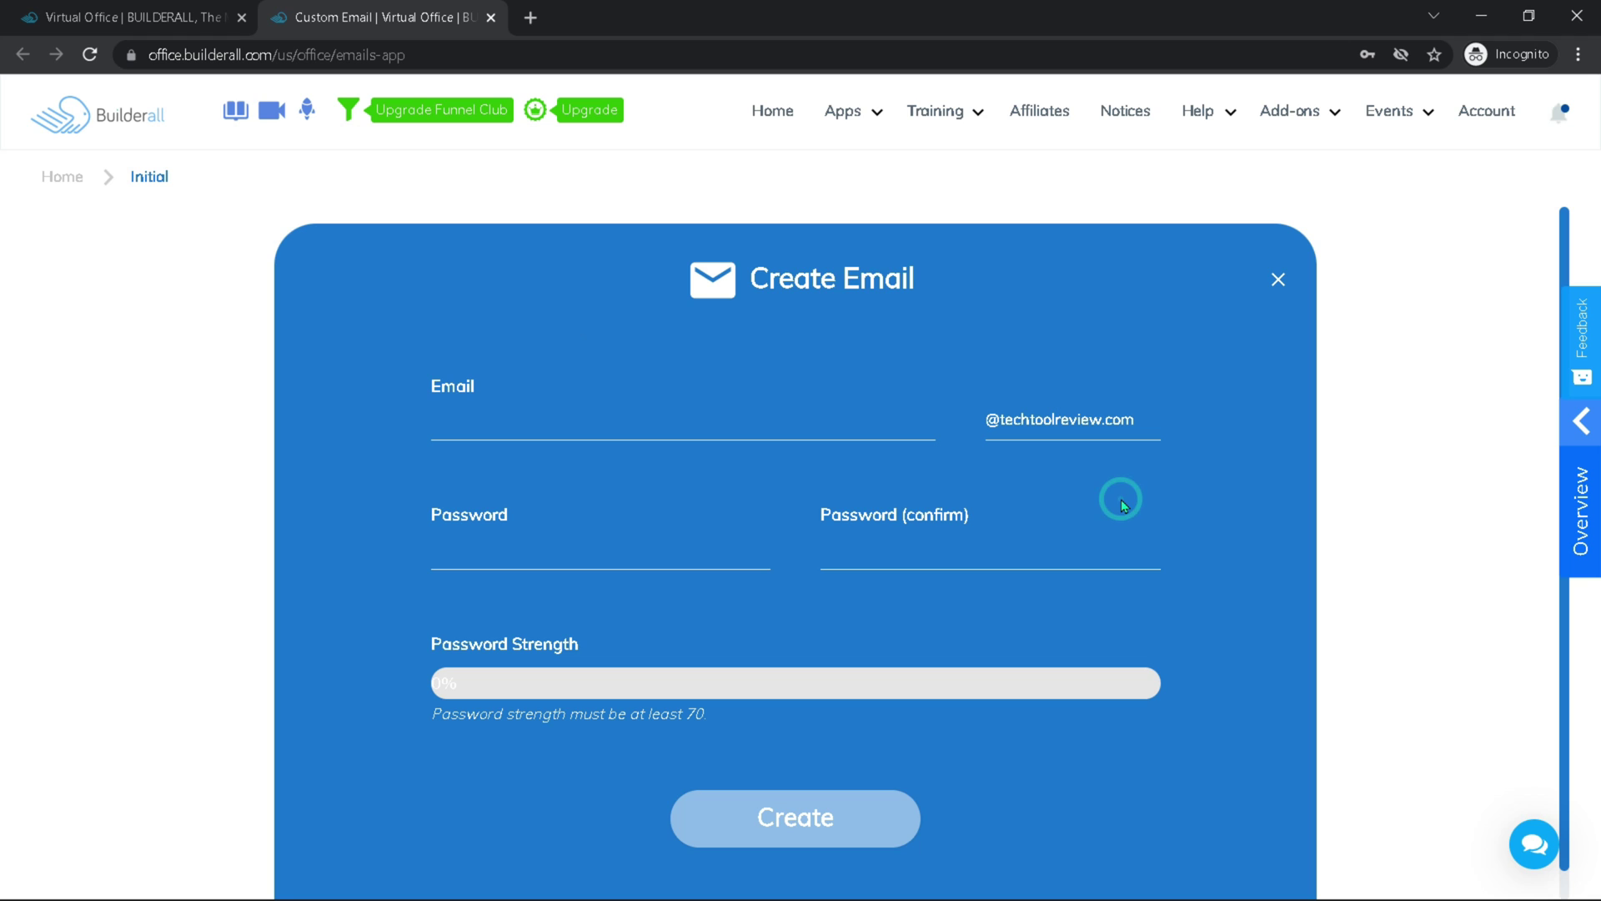
{"action": "left_click", "coordinate": [564, 436]}
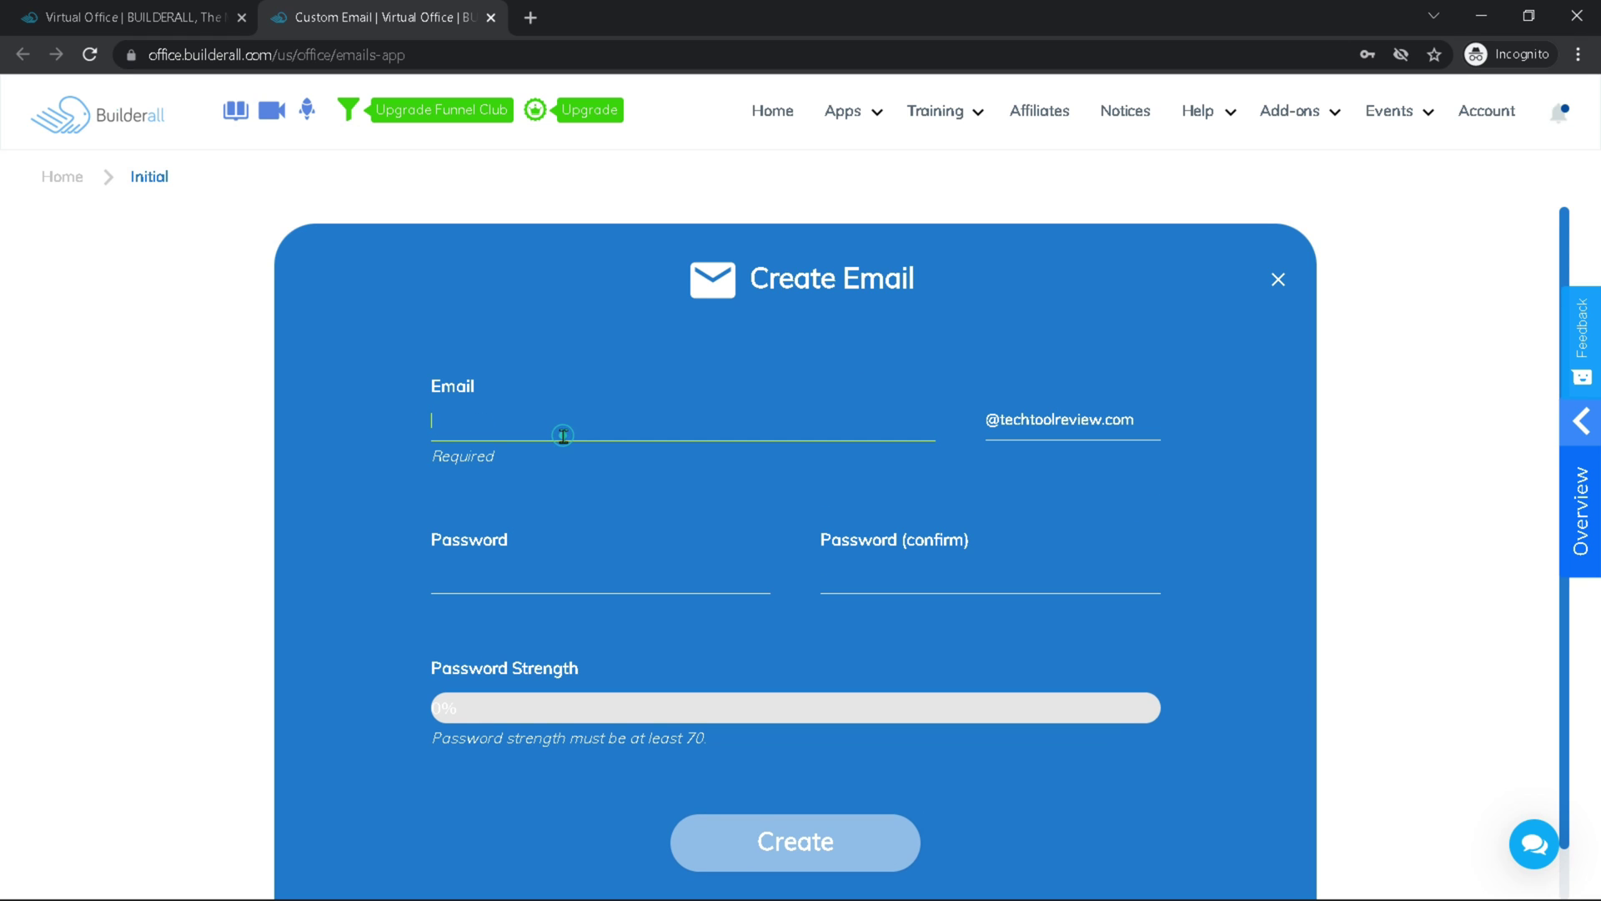
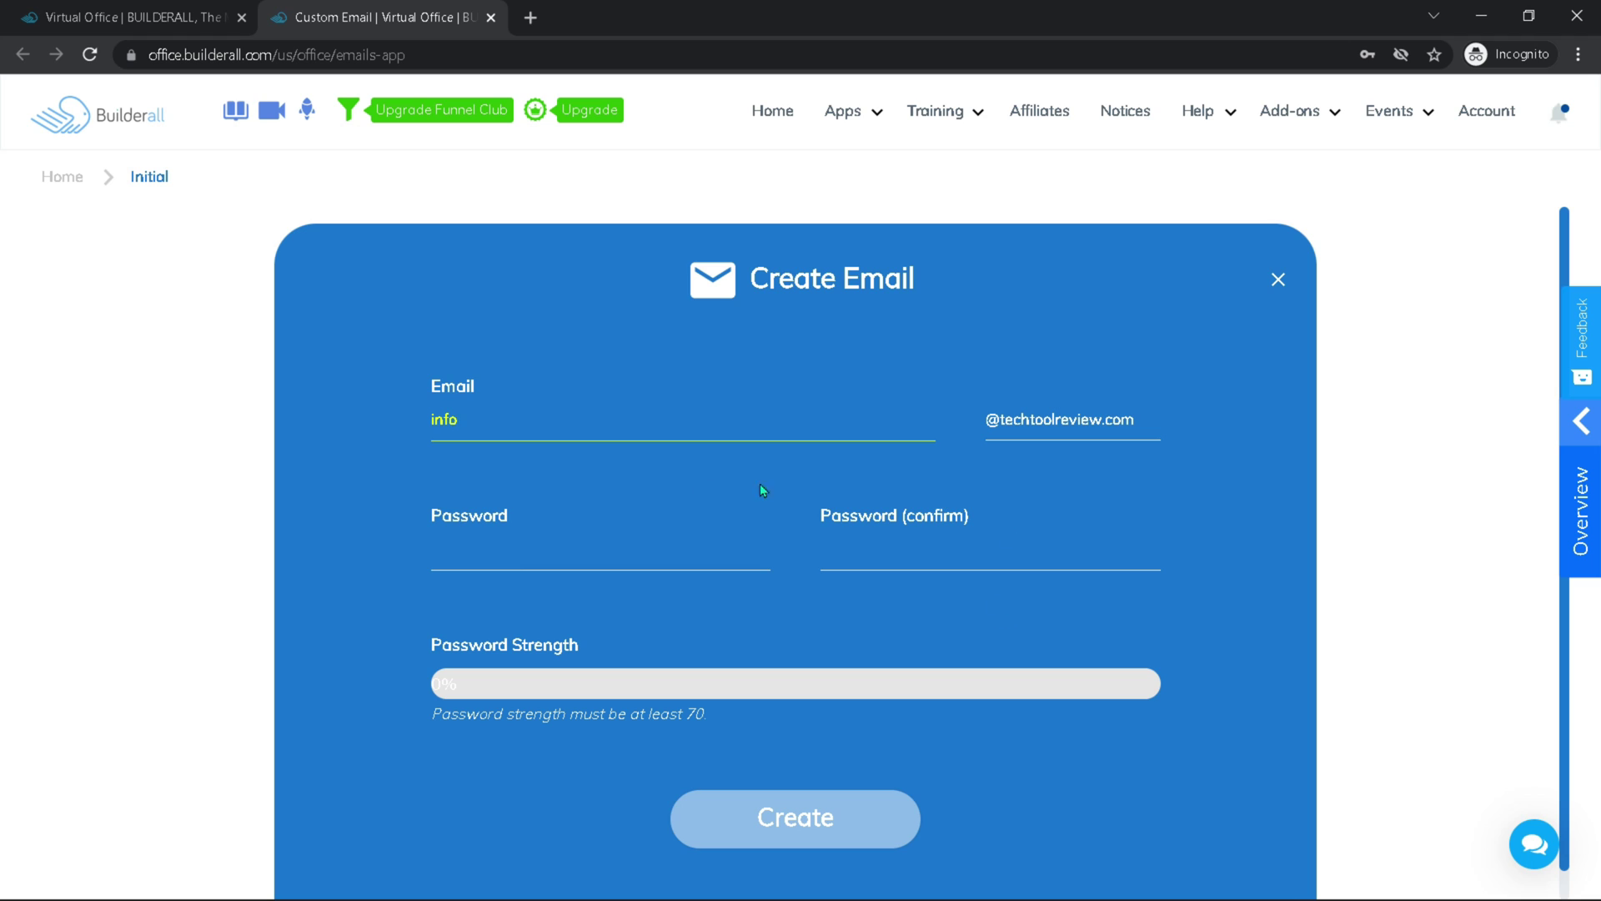
{"action": "left_click", "coordinate": [668, 474]}
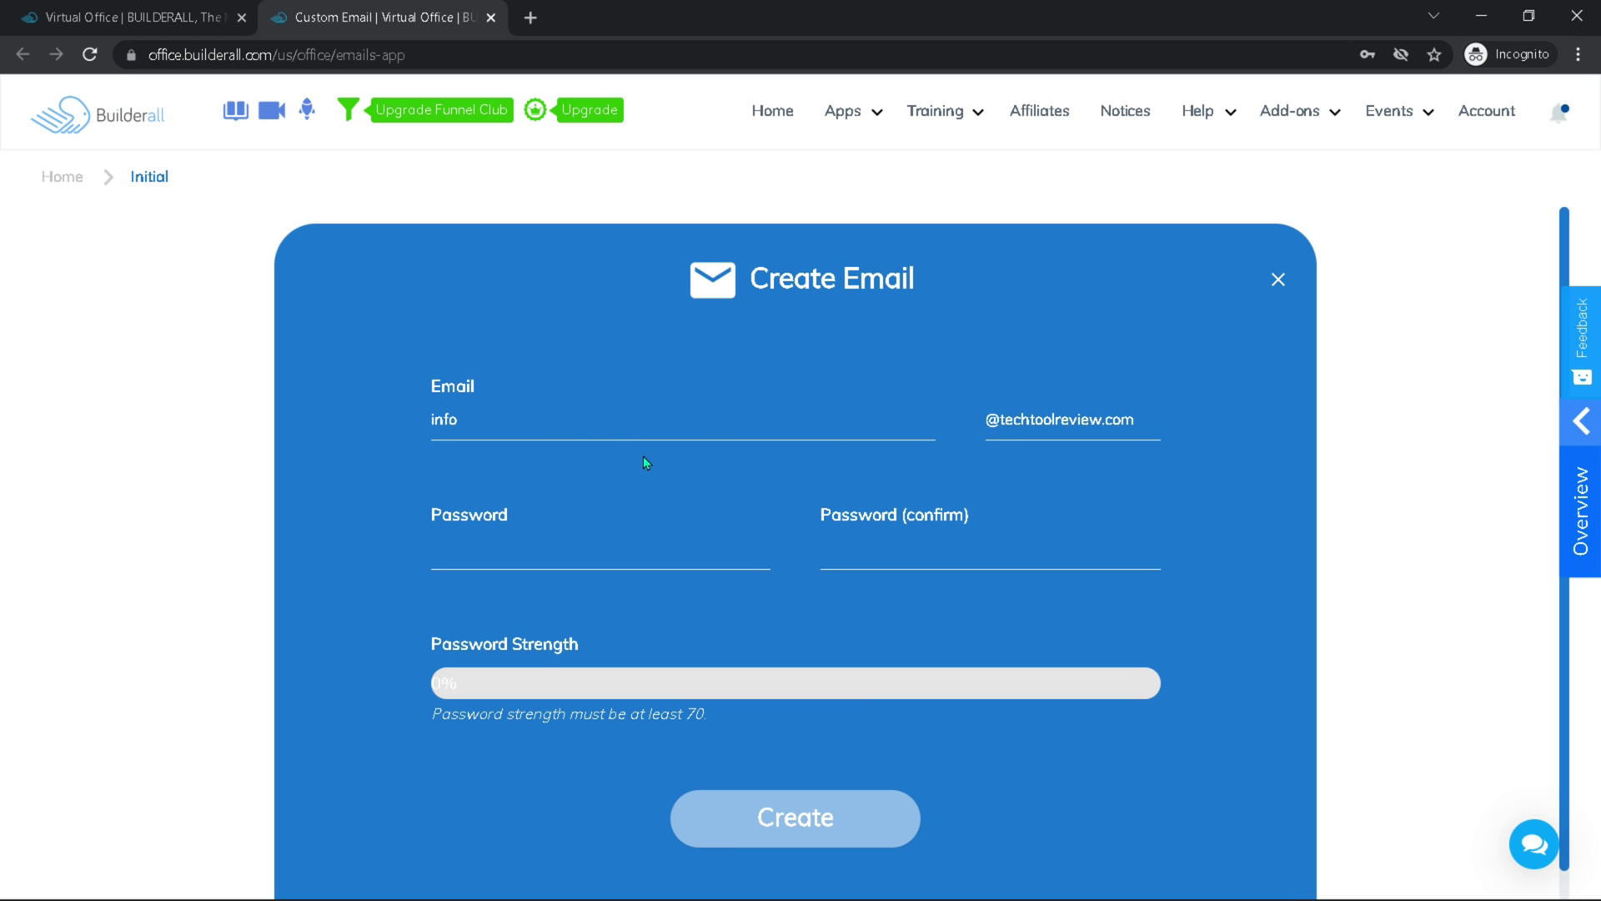
{"action": "left_click", "coordinate": [533, 577]}
{"action": "type", "text": "************"}
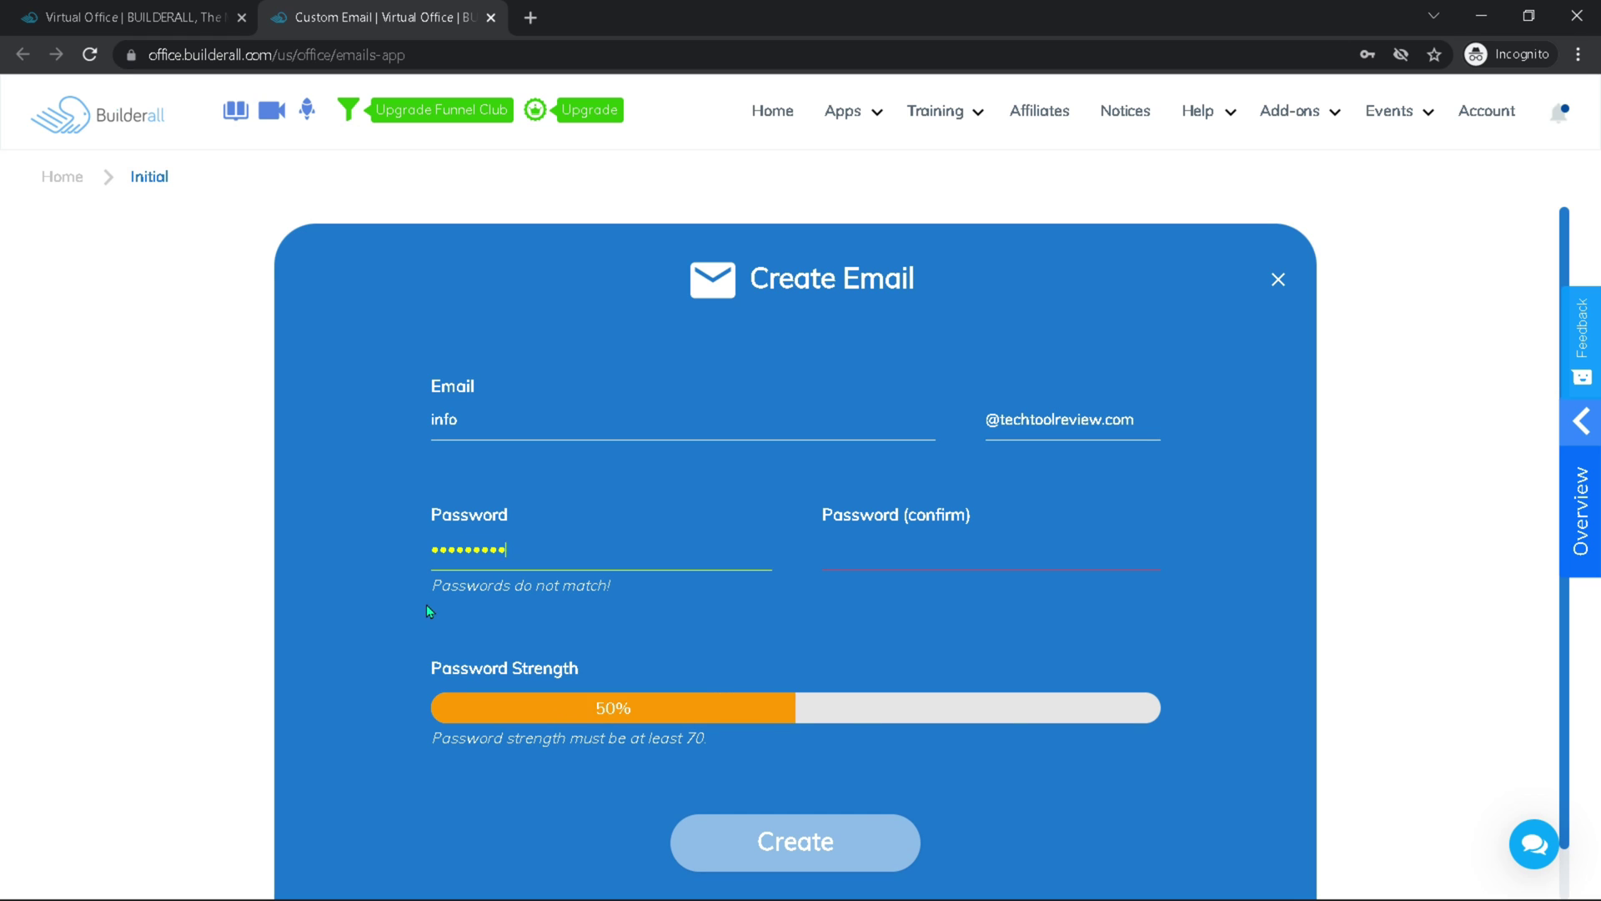
{"action": "type", "text": "**"}
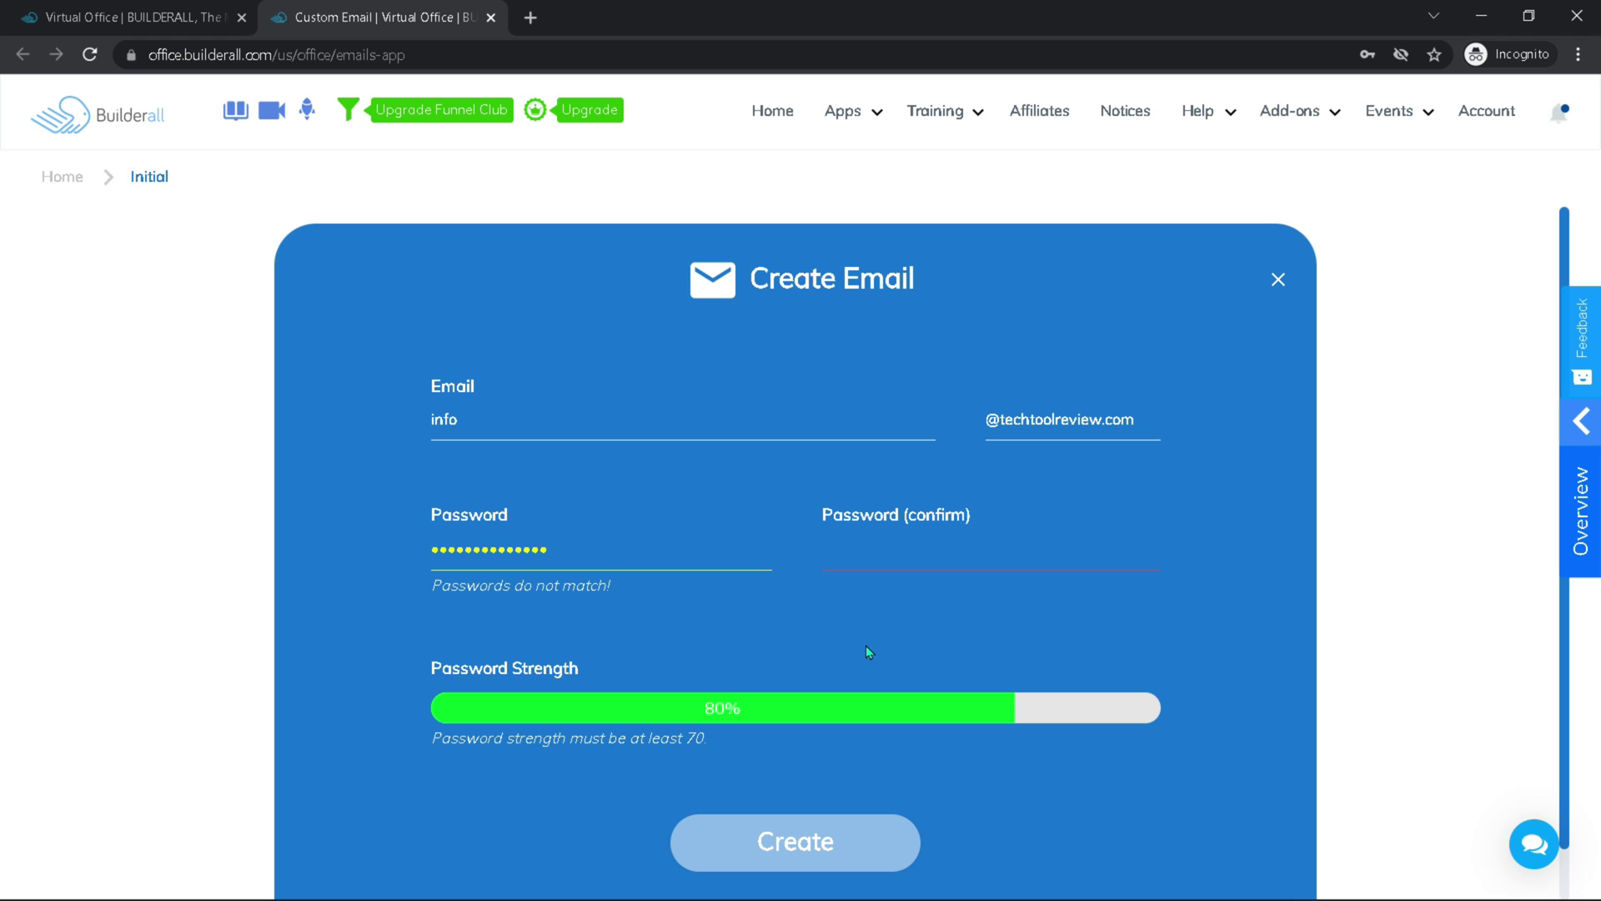
{"action": "left_click", "coordinate": [838, 556]}
{"action": "type", "text": "**************"}
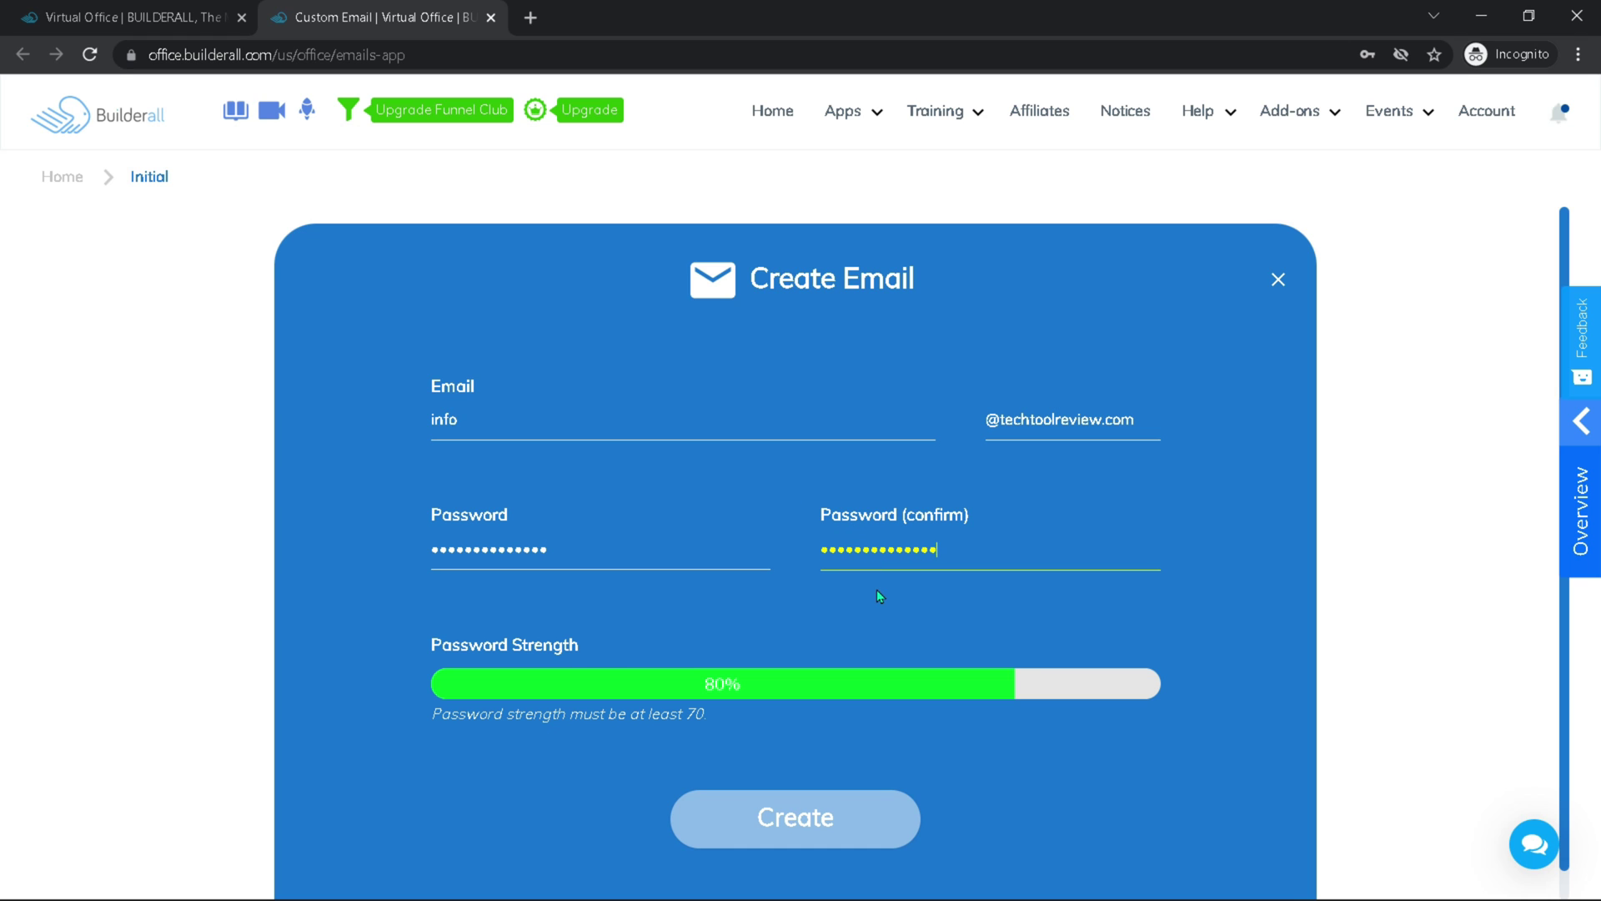
{"action": "left_click", "coordinate": [761, 834]}
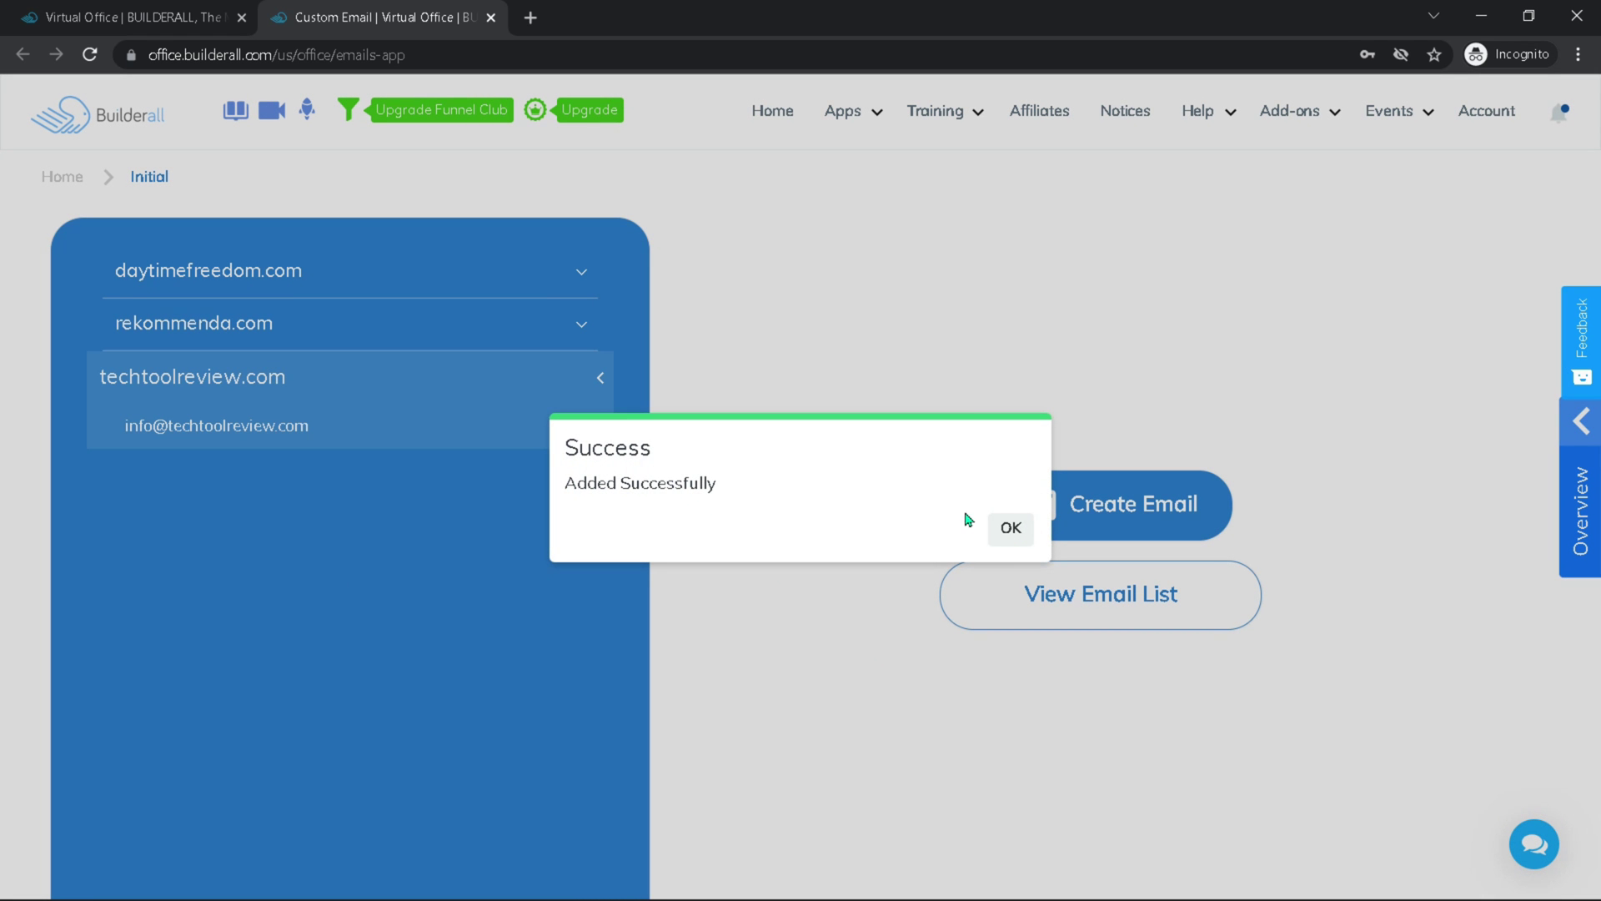
Dismiss the success message and close the Create Email form
{"action": "left_click", "coordinate": [1011, 531]}
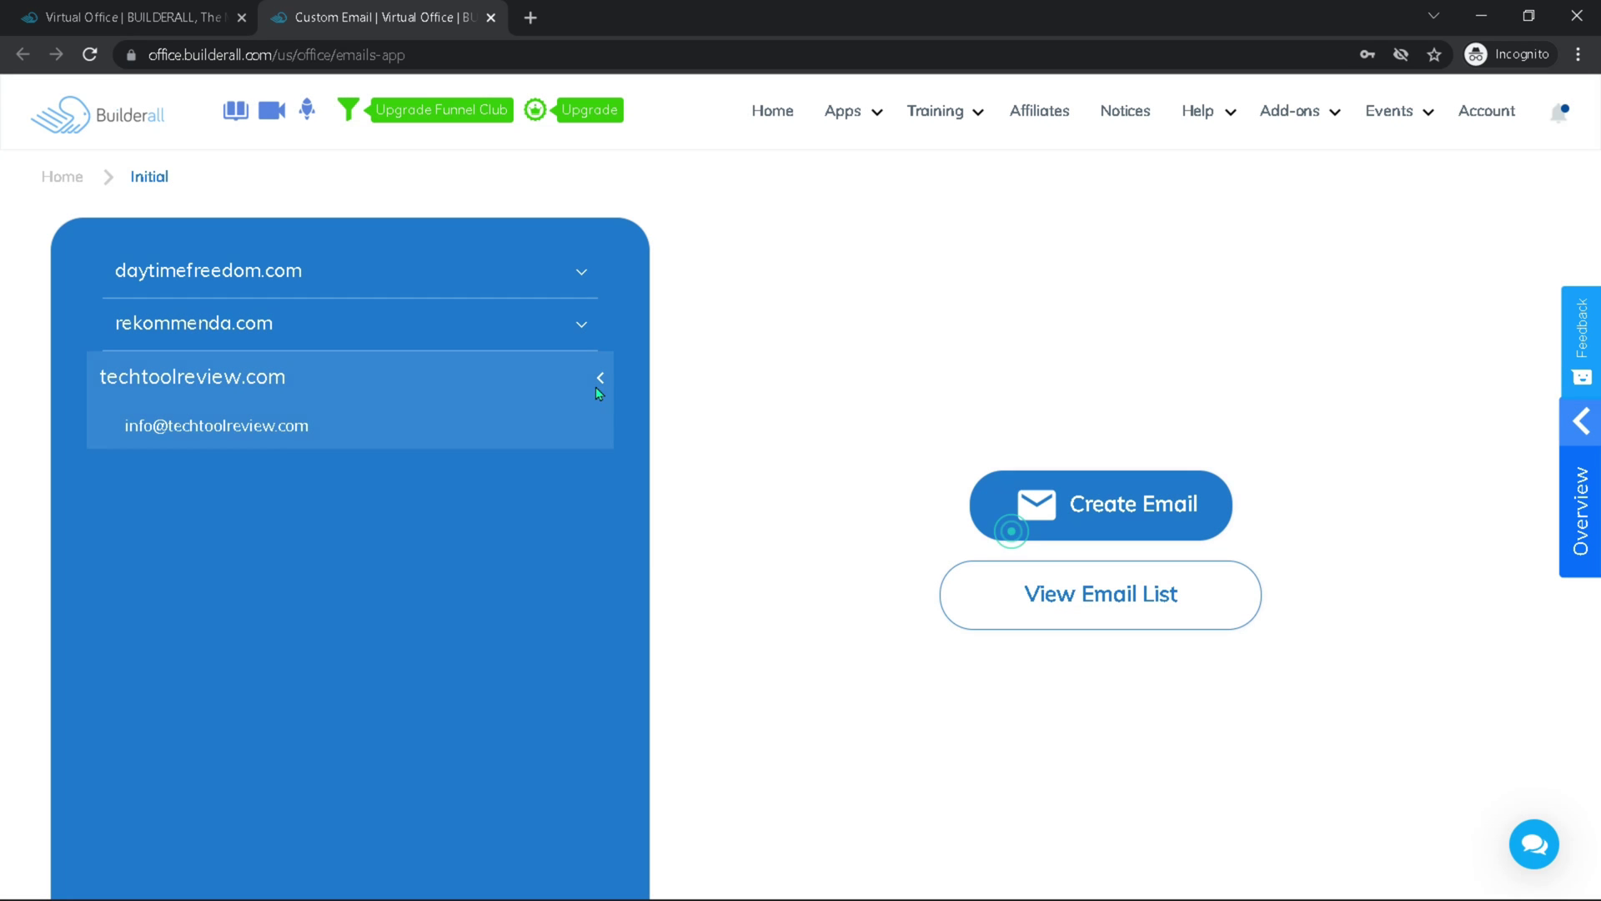
{"action": "left_click", "coordinate": [1101, 519]}
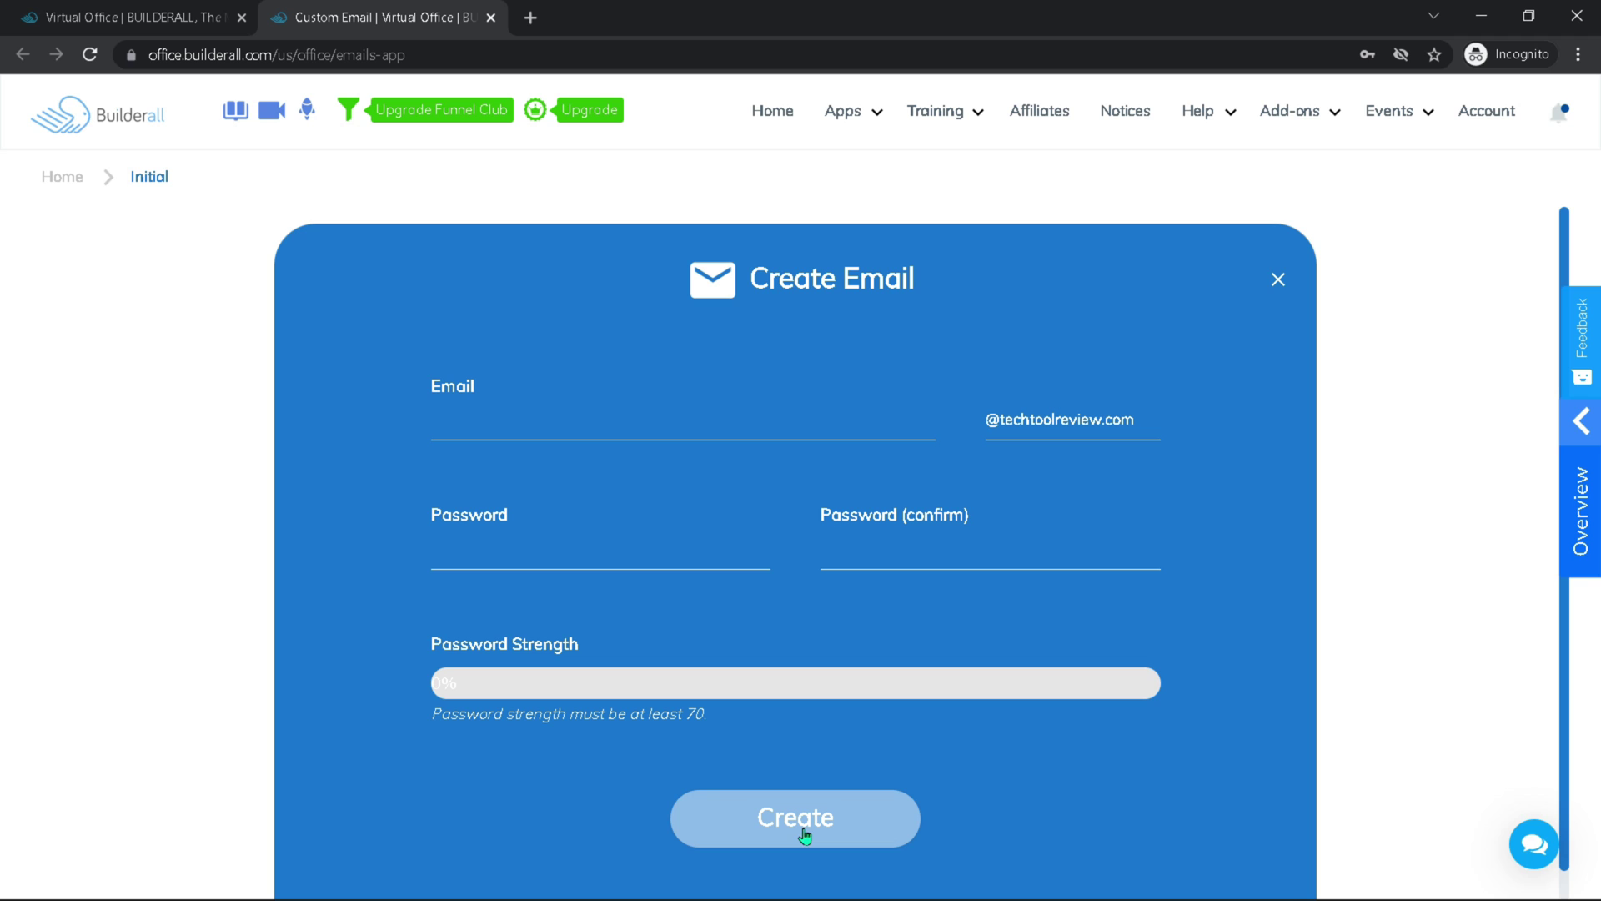
{"action": "left_click", "coordinate": [1280, 283]}
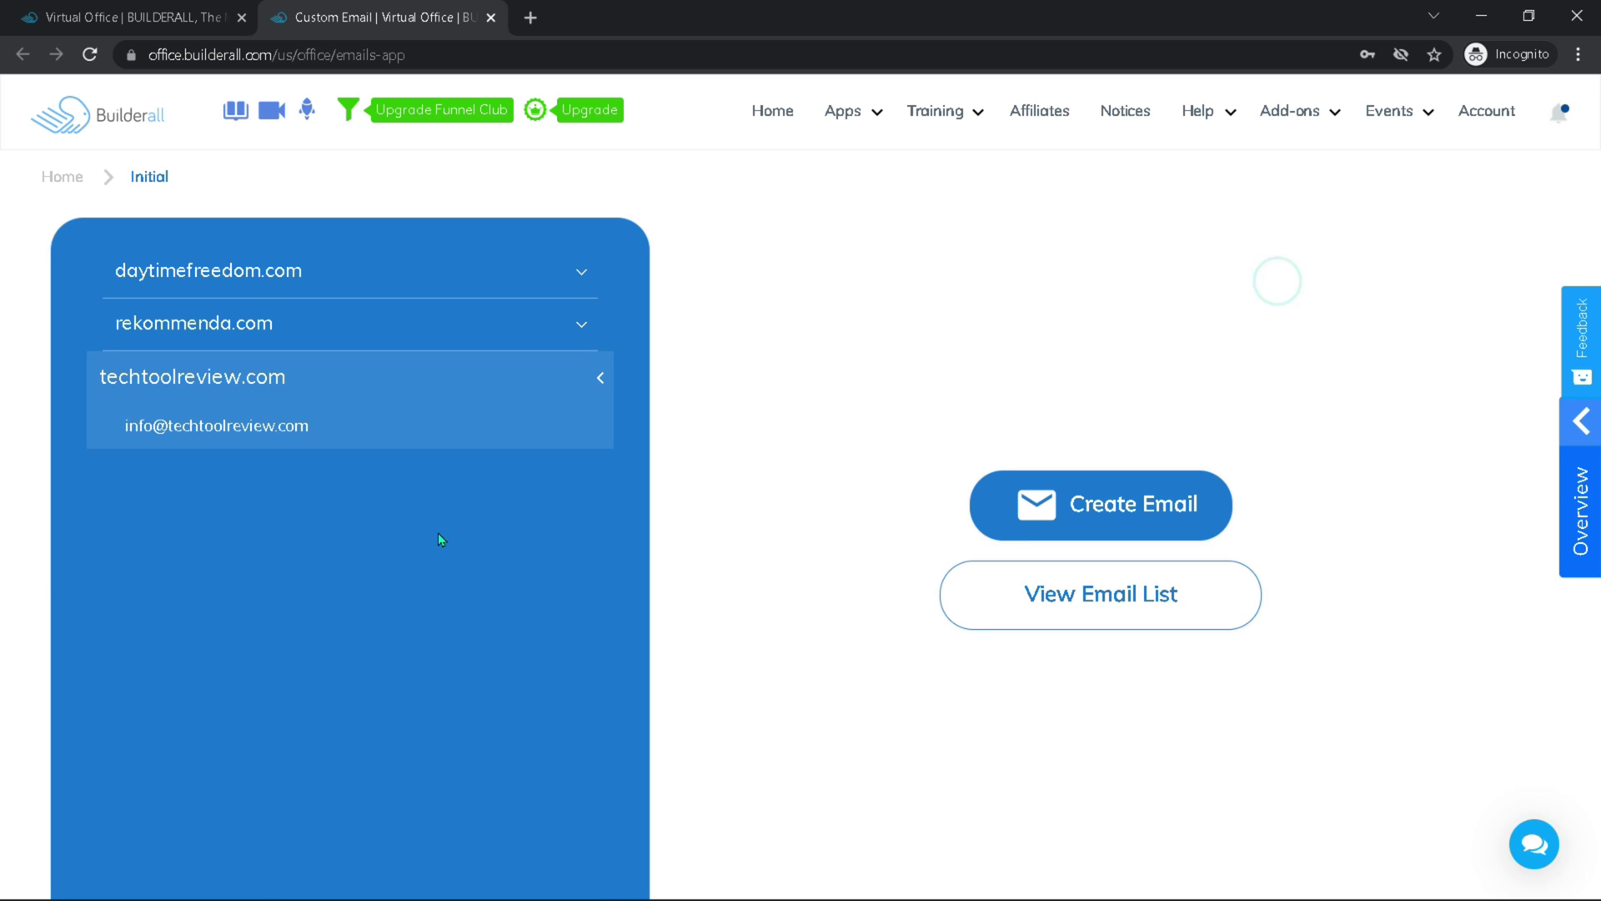
Open the Emails List and expand techtoolreview.com to show its info mailbox
{"action": "left_click", "coordinate": [278, 425]}
{"action": "left_click", "coordinate": [301, 382]}
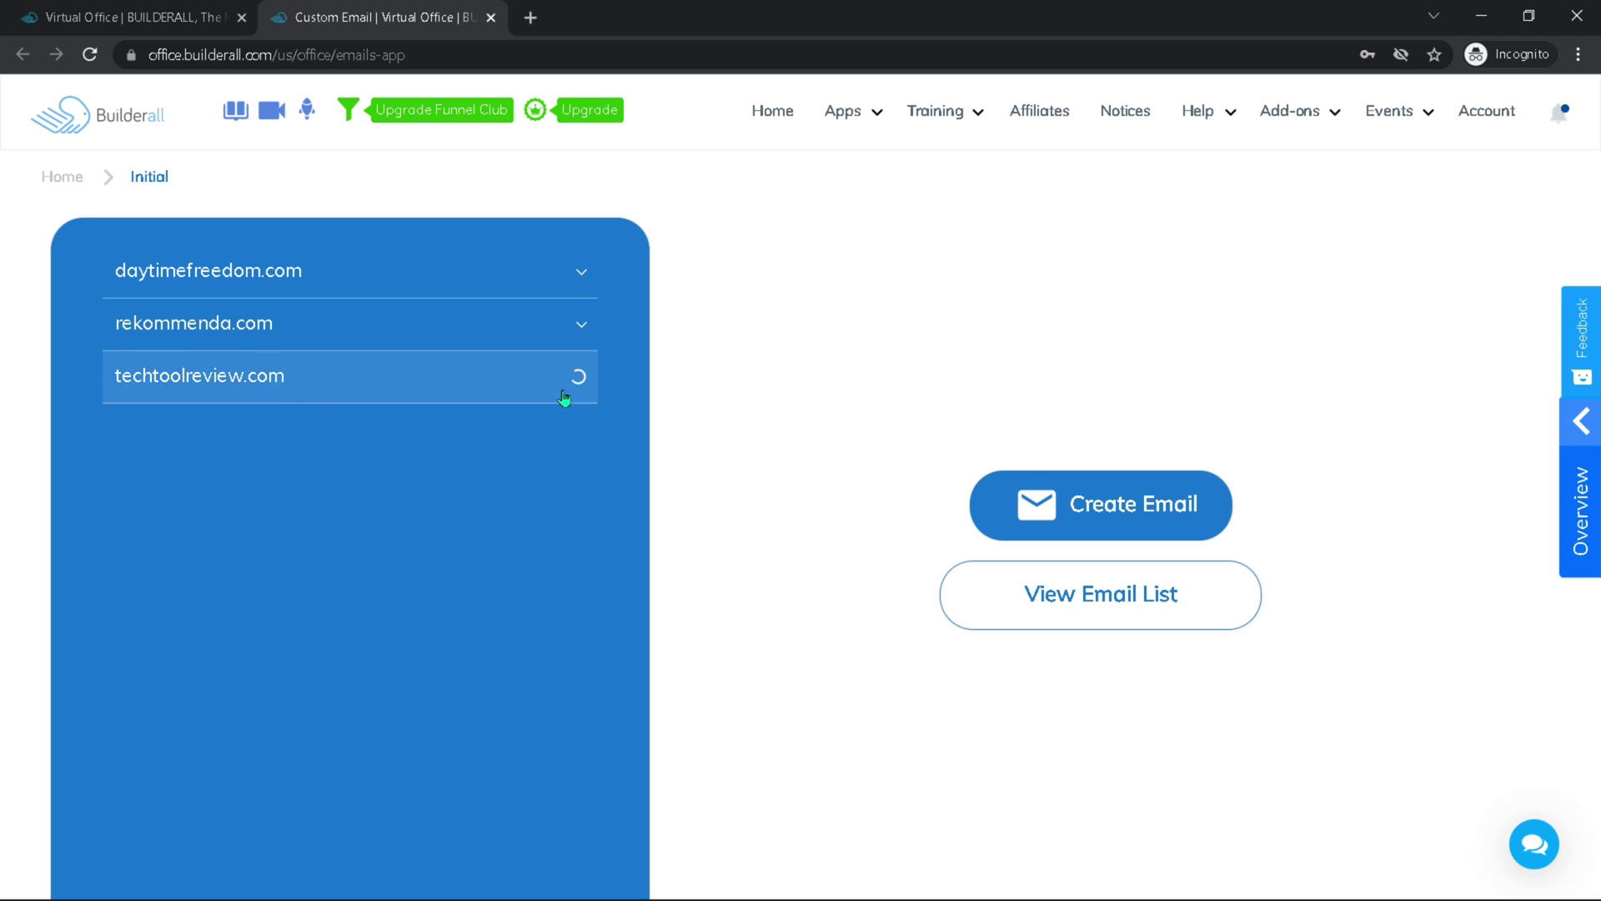
{"action": "left_click", "coordinate": [1118, 602]}
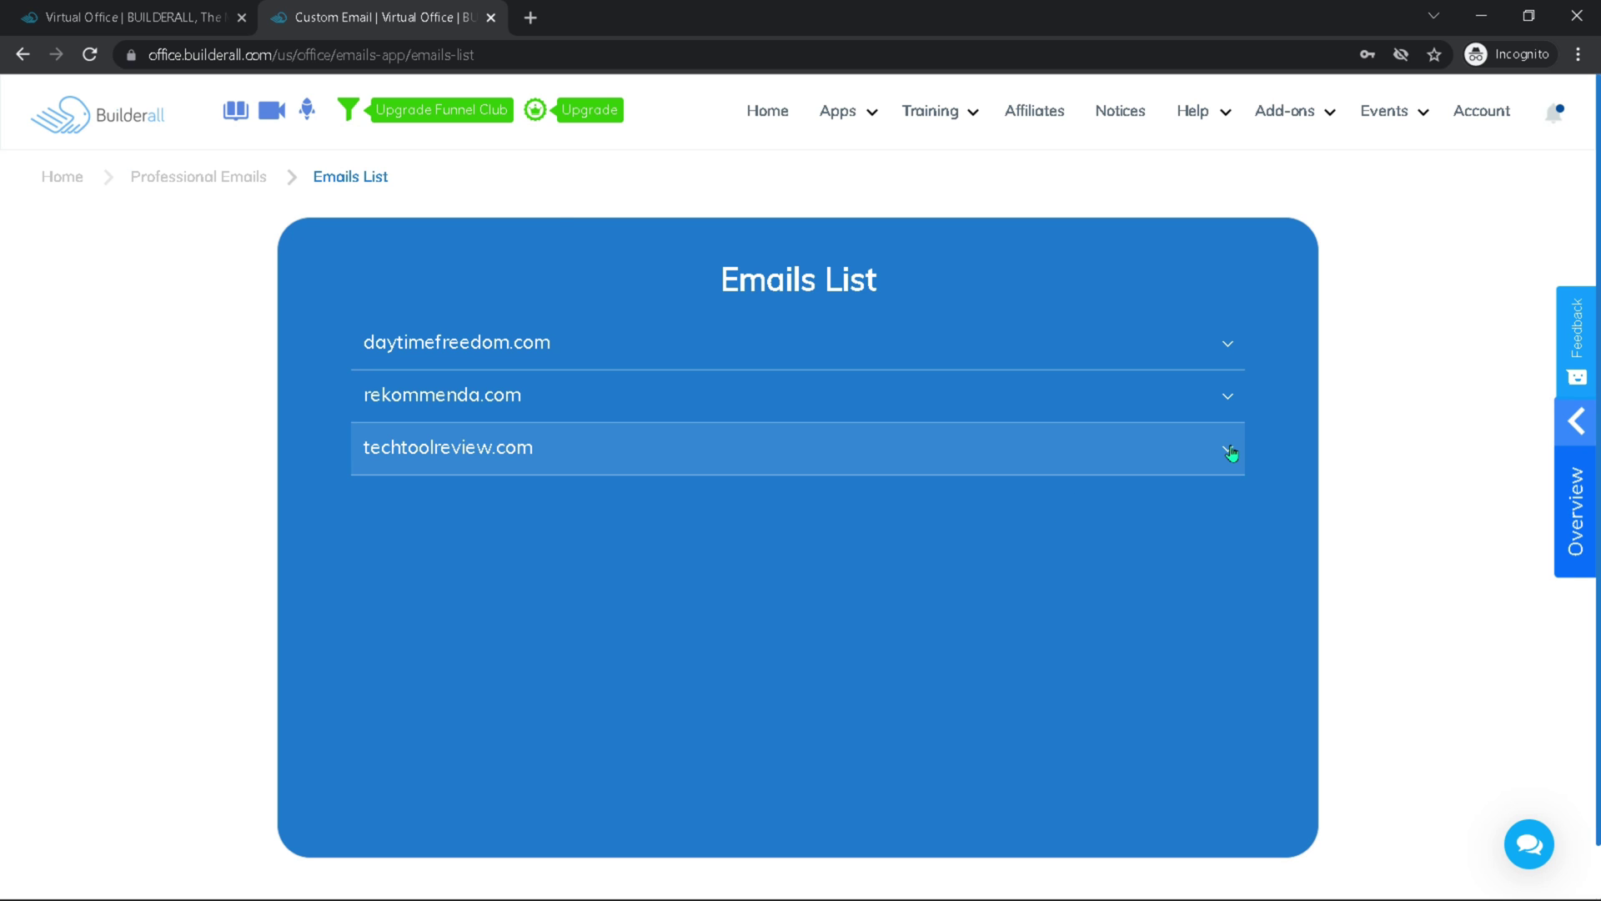
{"action": "left_click", "coordinate": [1231, 453]}
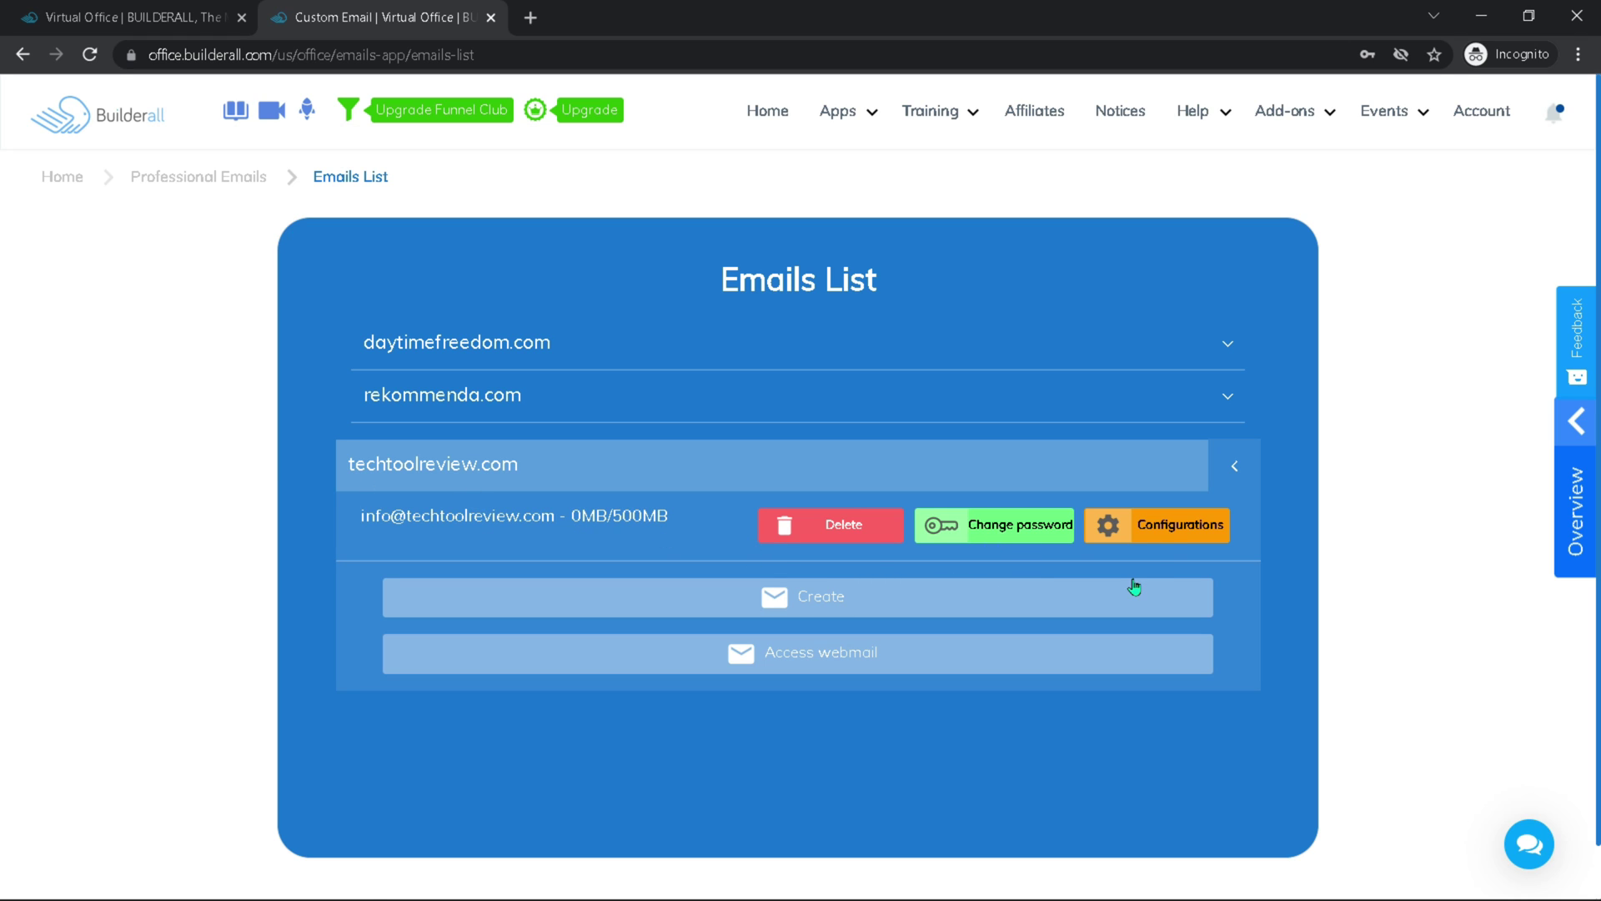
Open the info mailbox's Configurations and cancel Forward Create without adding an address
{"action": "left_click", "coordinate": [1170, 532]}
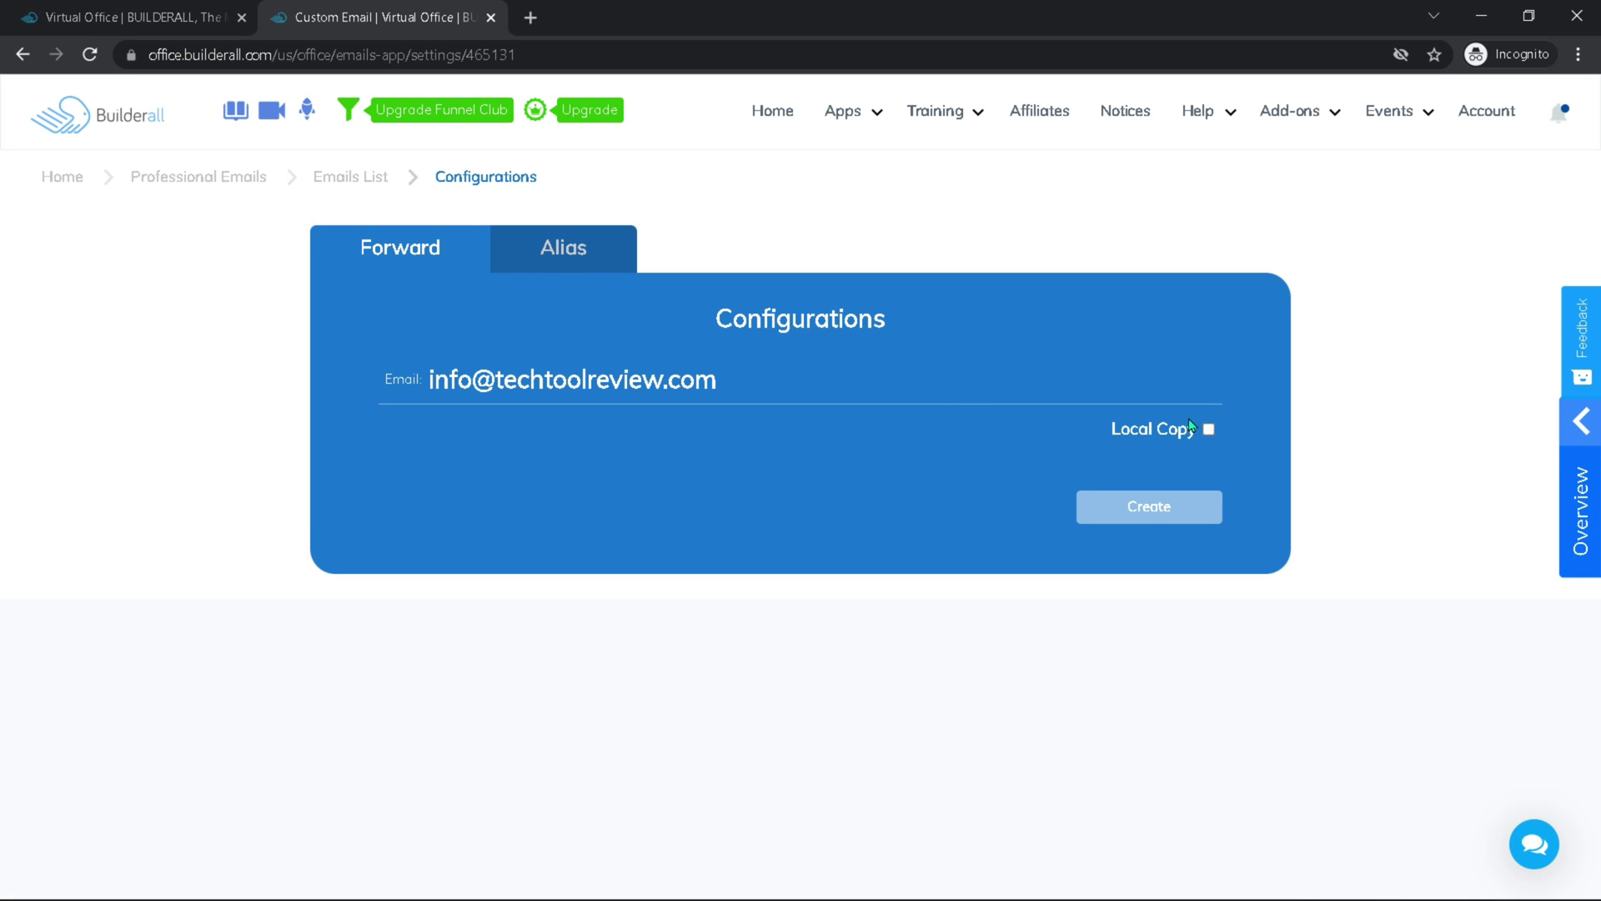
{"action": "left_click", "coordinate": [1179, 509]}
{"action": "left_click", "coordinate": [633, 301]}
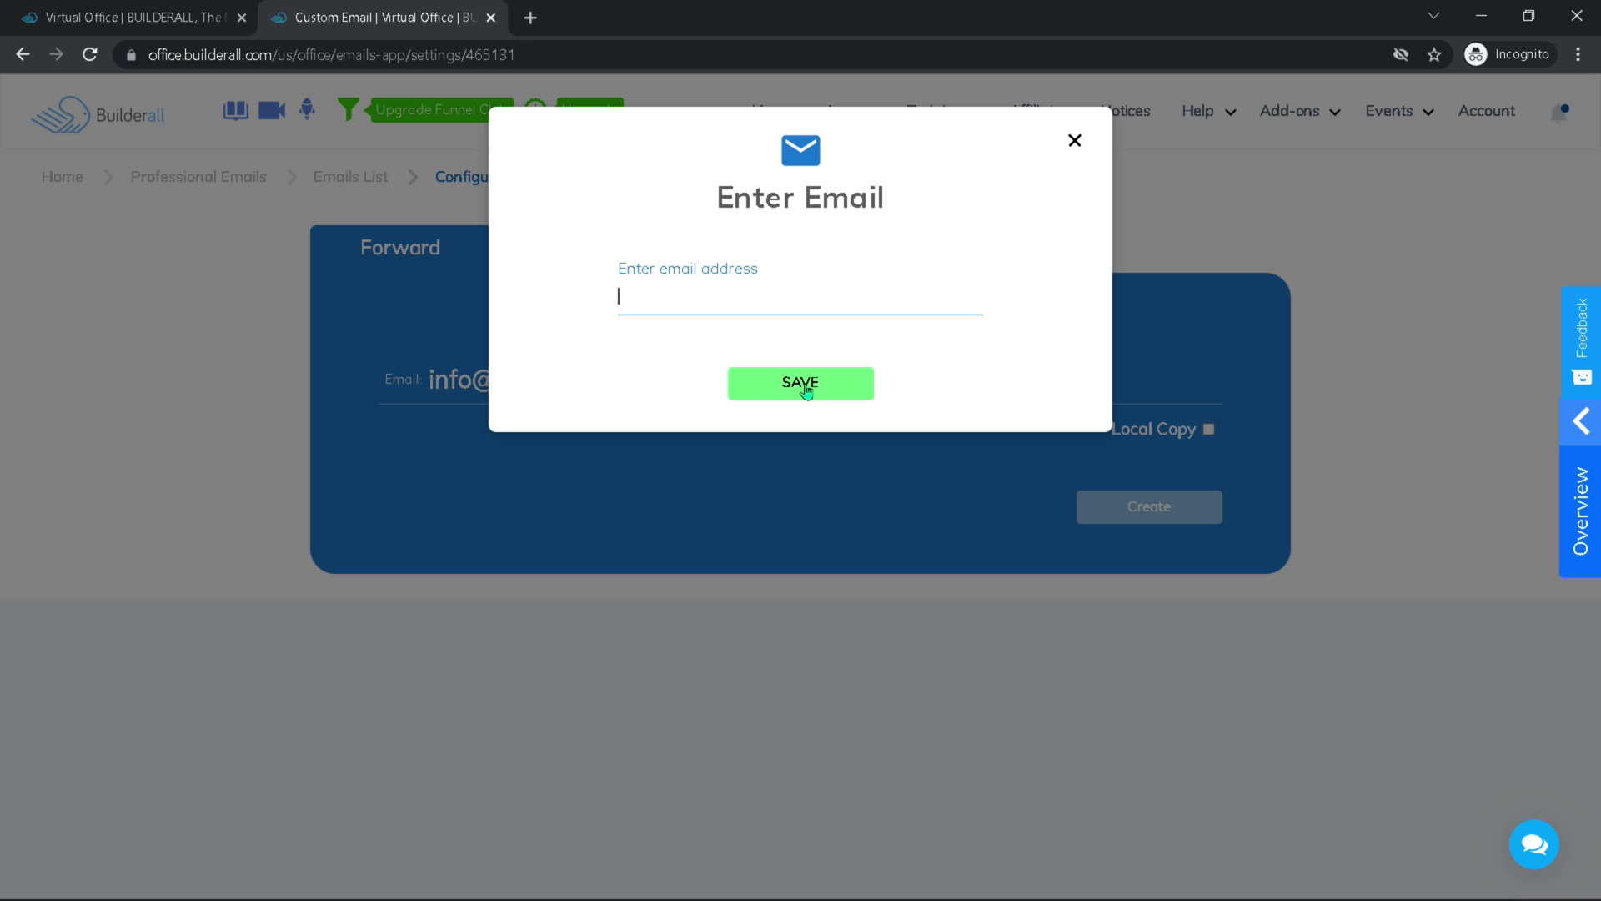
{"action": "left_click", "coordinate": [1076, 142]}
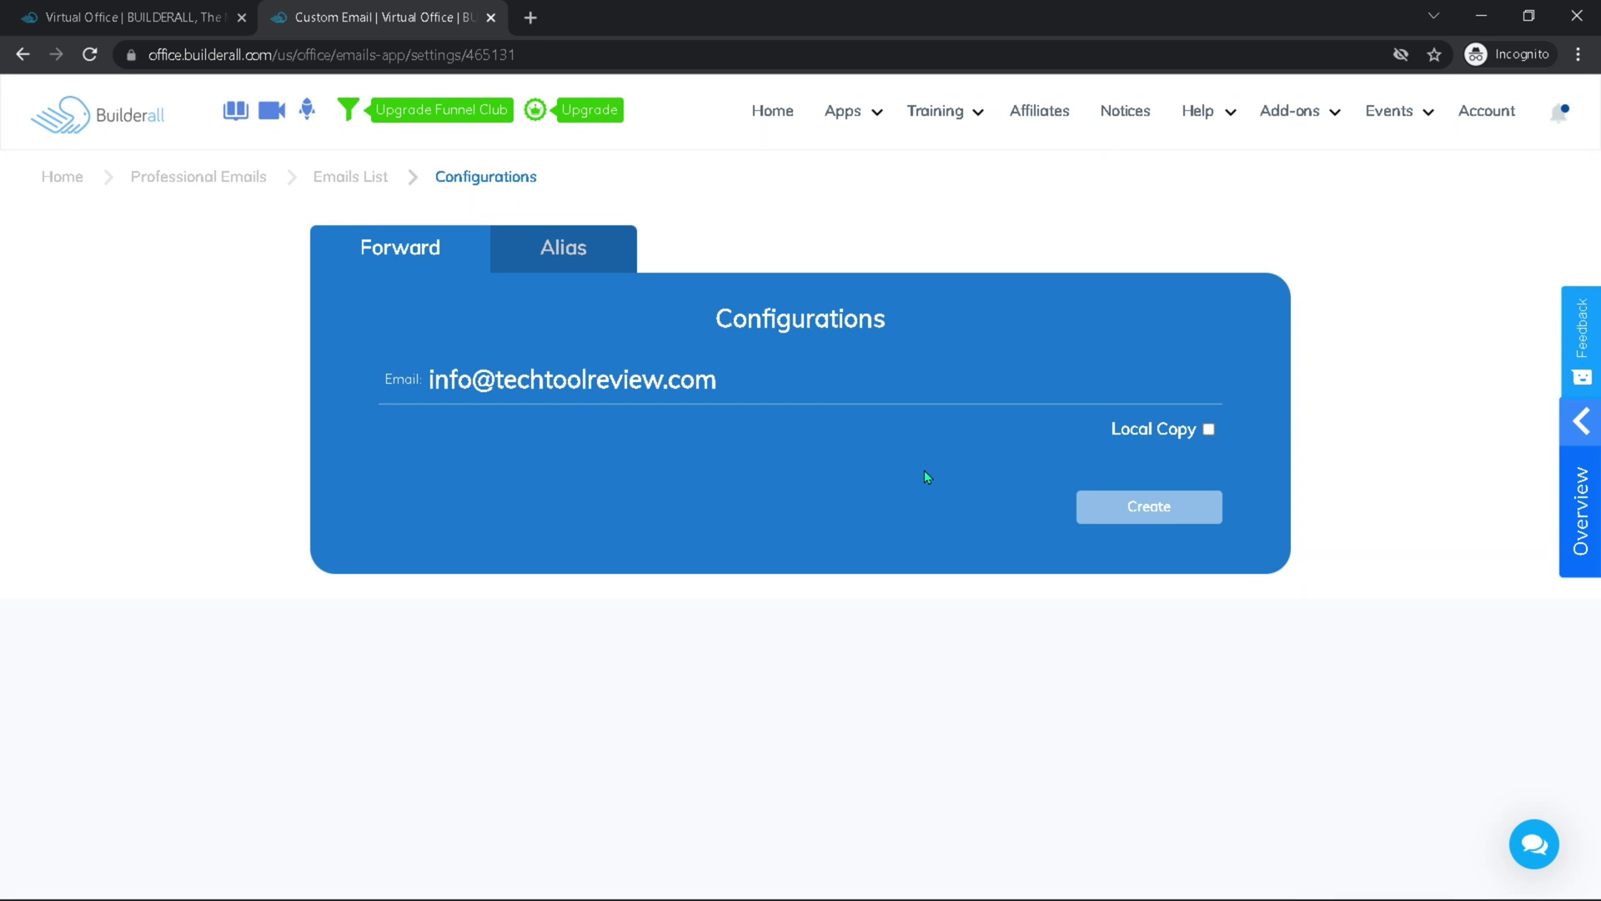
{"action": "left_click", "coordinate": [924, 469]}
Toggle Local Copy on, view the Alias tab, return to Forward, and turn Local Copy off
{"action": "left_click", "coordinate": [1209, 430]}
{"action": "left_click", "coordinate": [577, 244]}
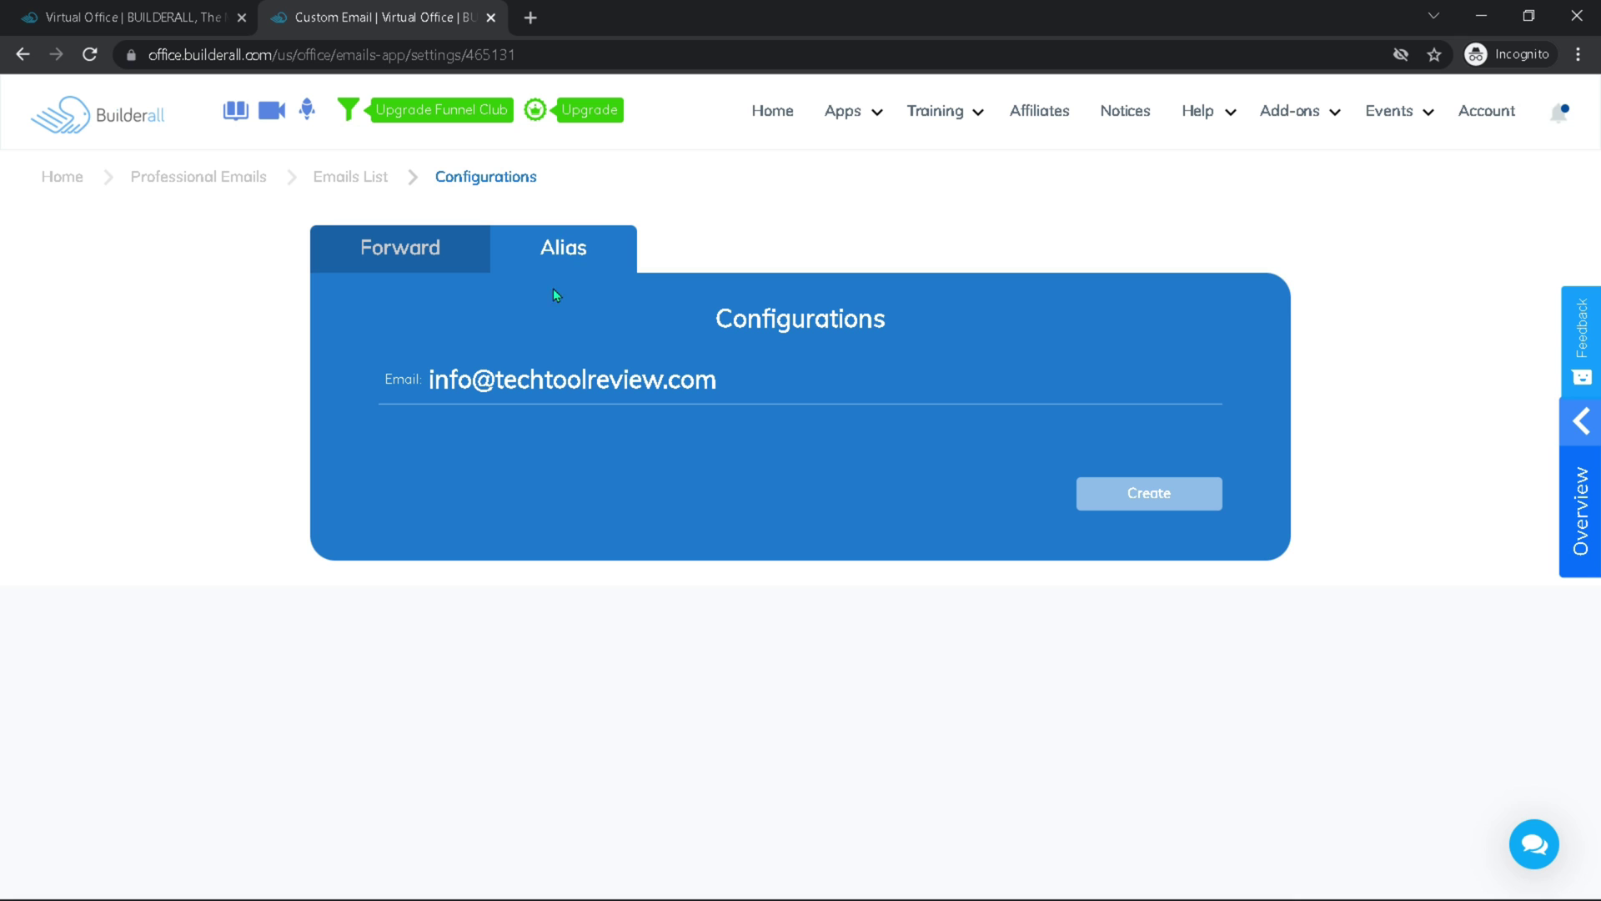
{"action": "left_click", "coordinate": [464, 243]}
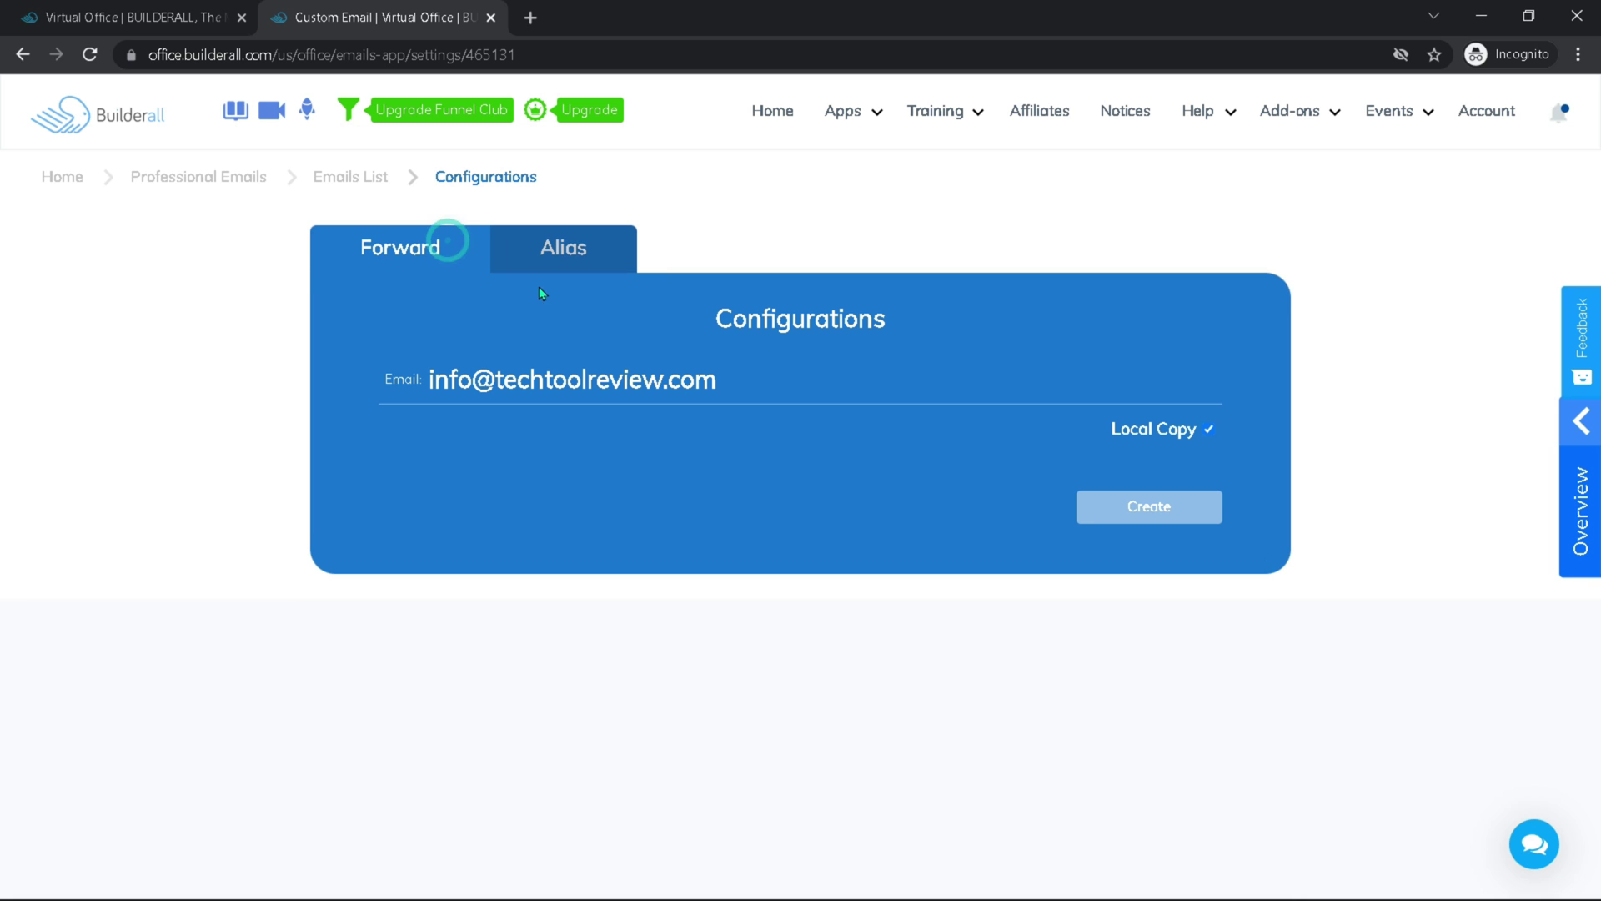
{"action": "left_click", "coordinate": [1216, 428]}
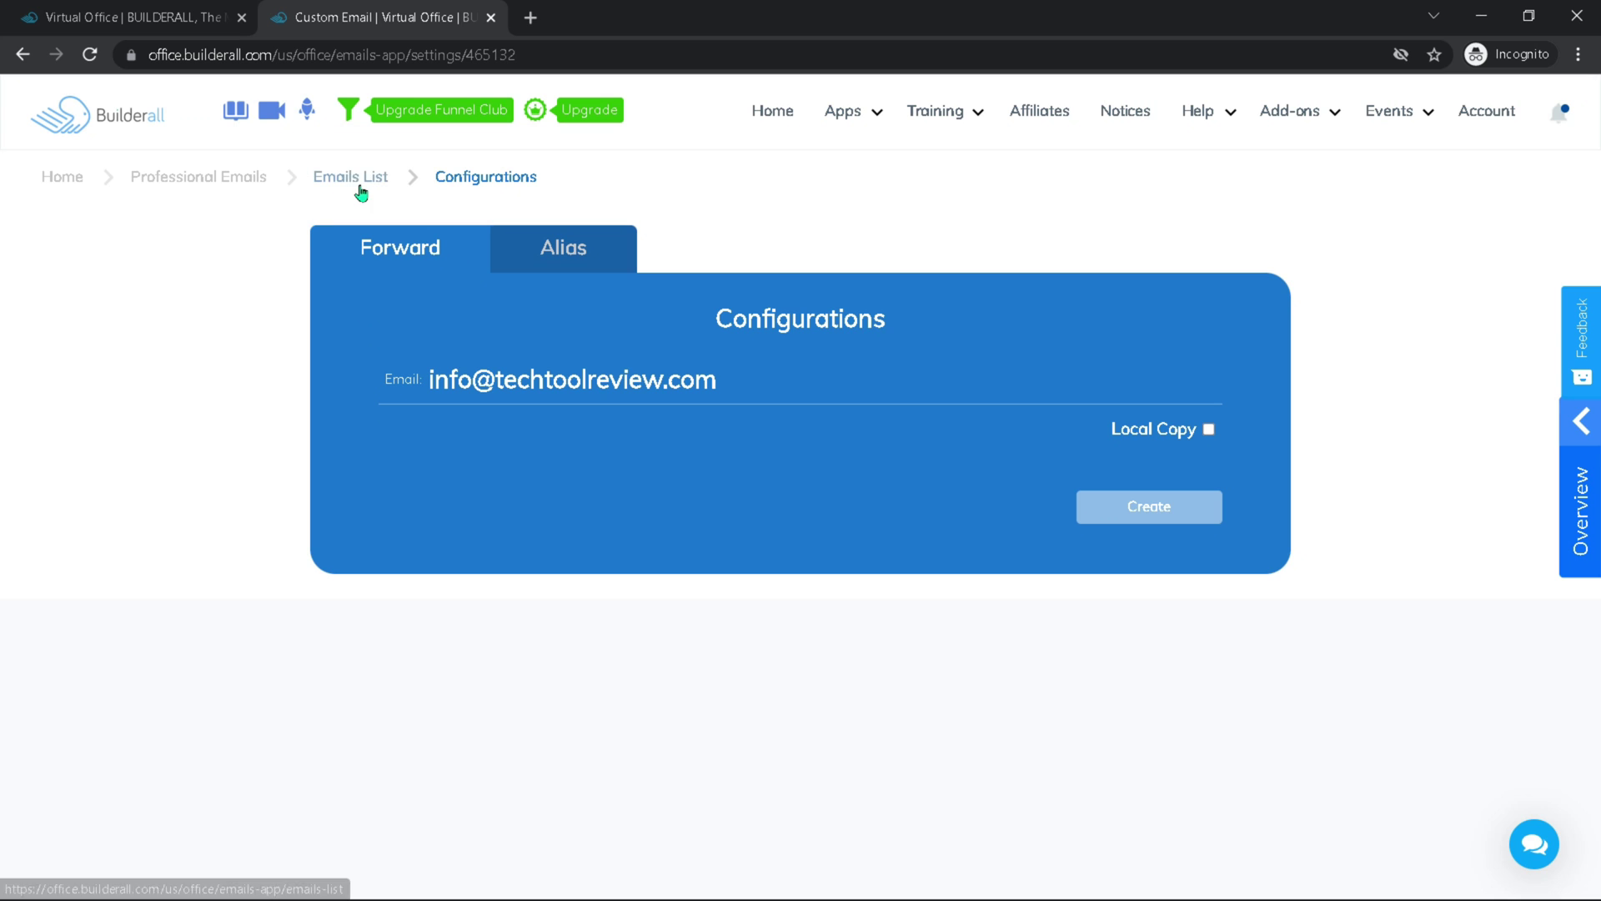
Return to the Emails List, expand techtoolreview.com, and close the webmail tab's privacy error
{"action": "left_click", "coordinate": [350, 177]}
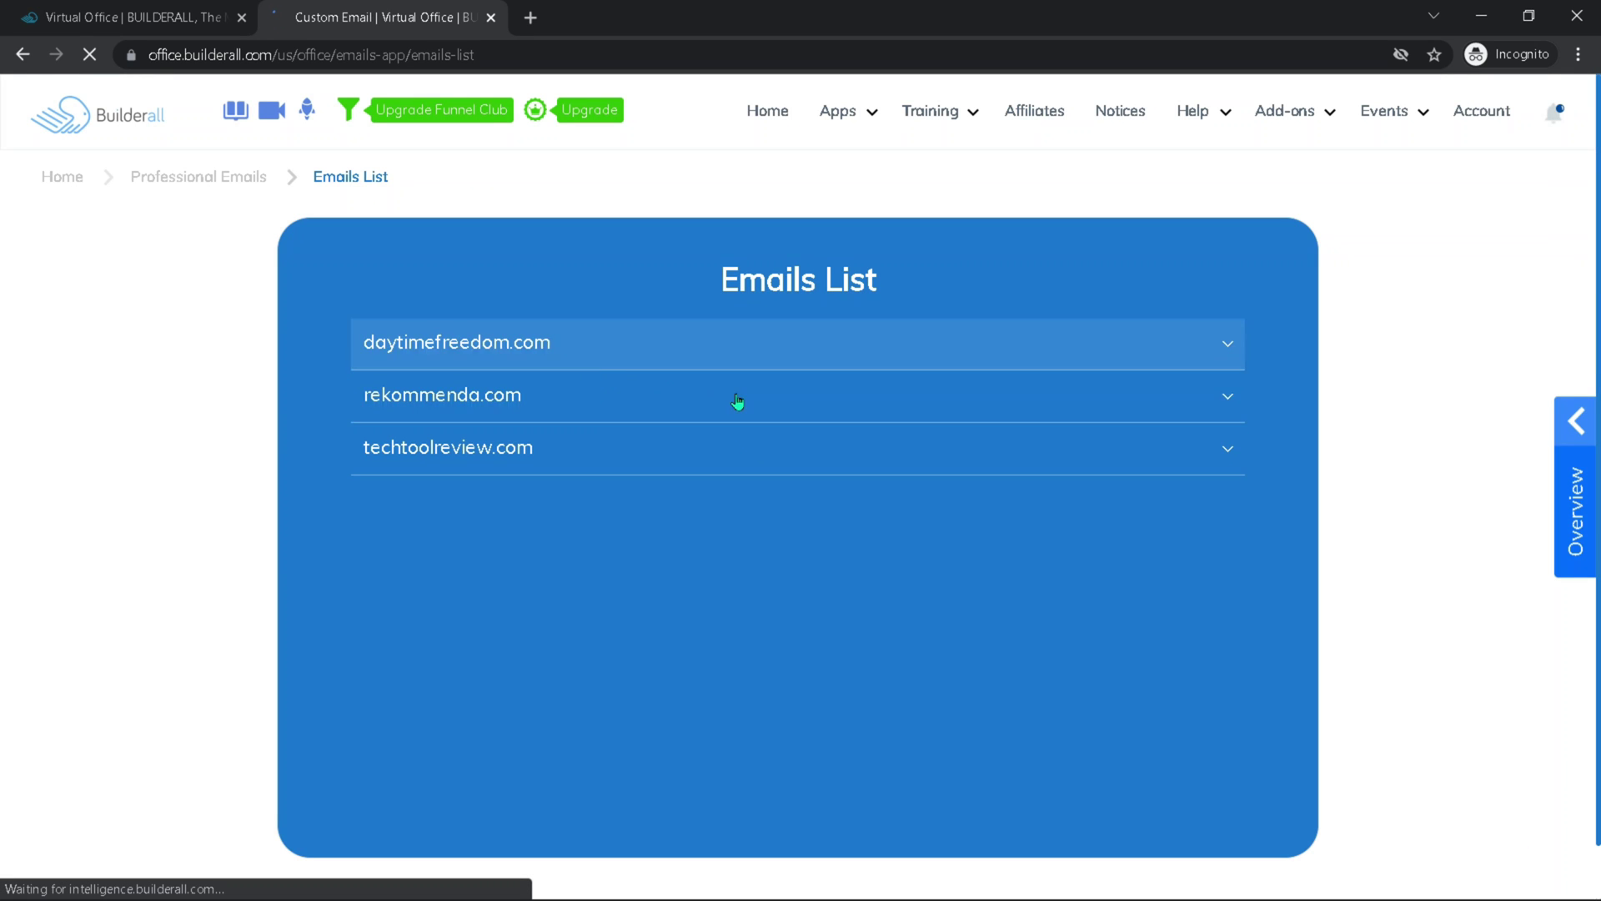
{"action": "left_click", "coordinate": [1192, 457]}
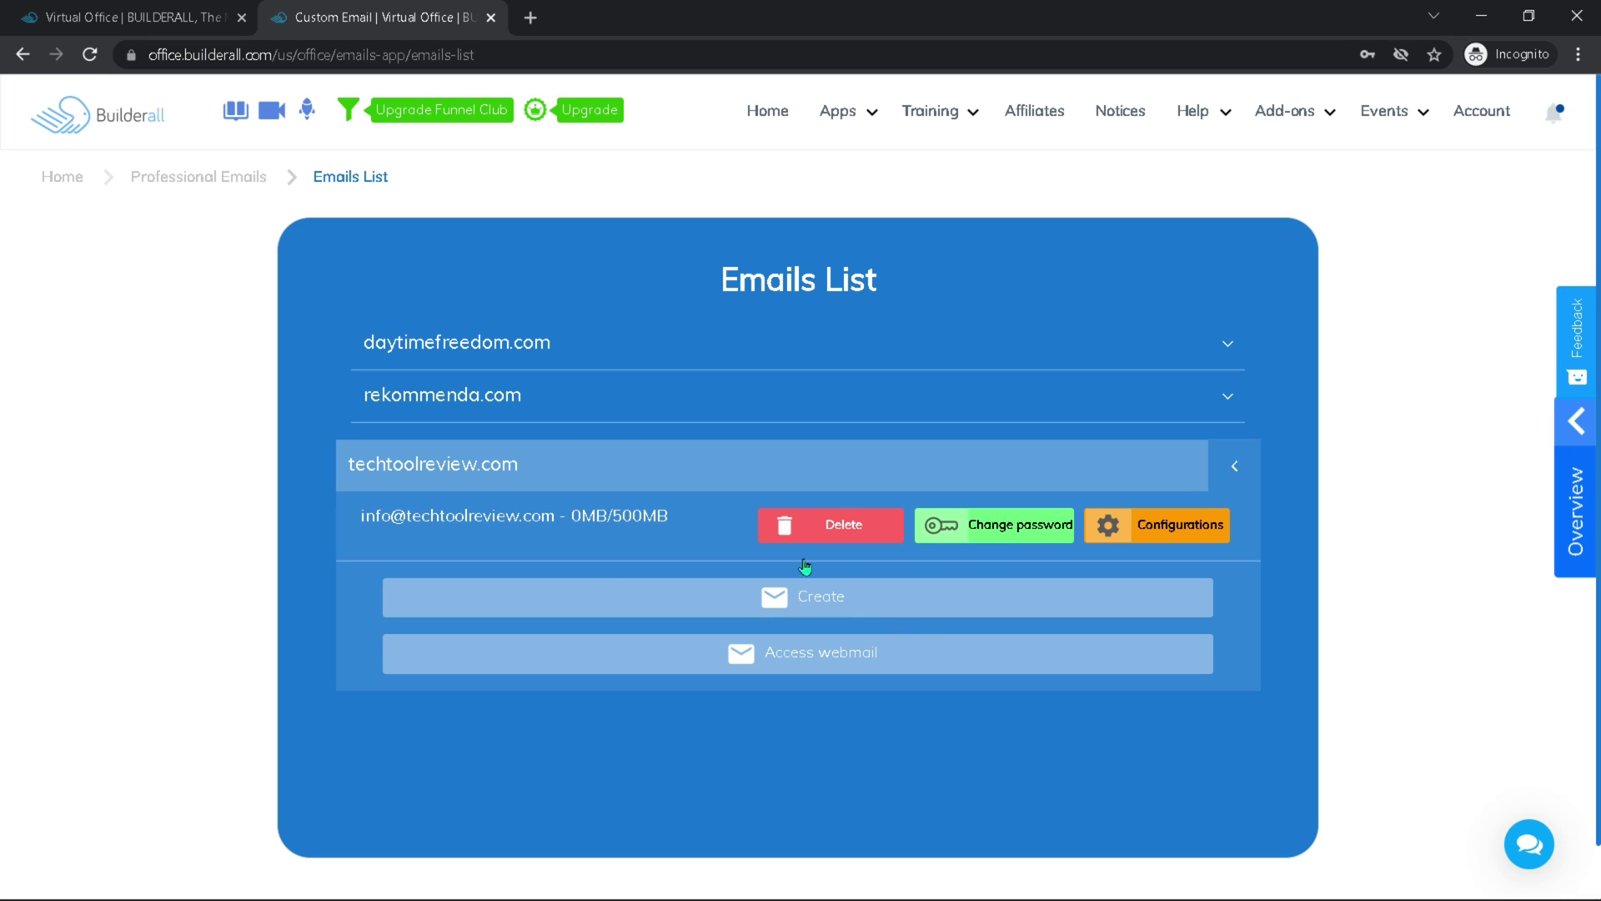
{"action": "left_click", "coordinate": [849, 607]}
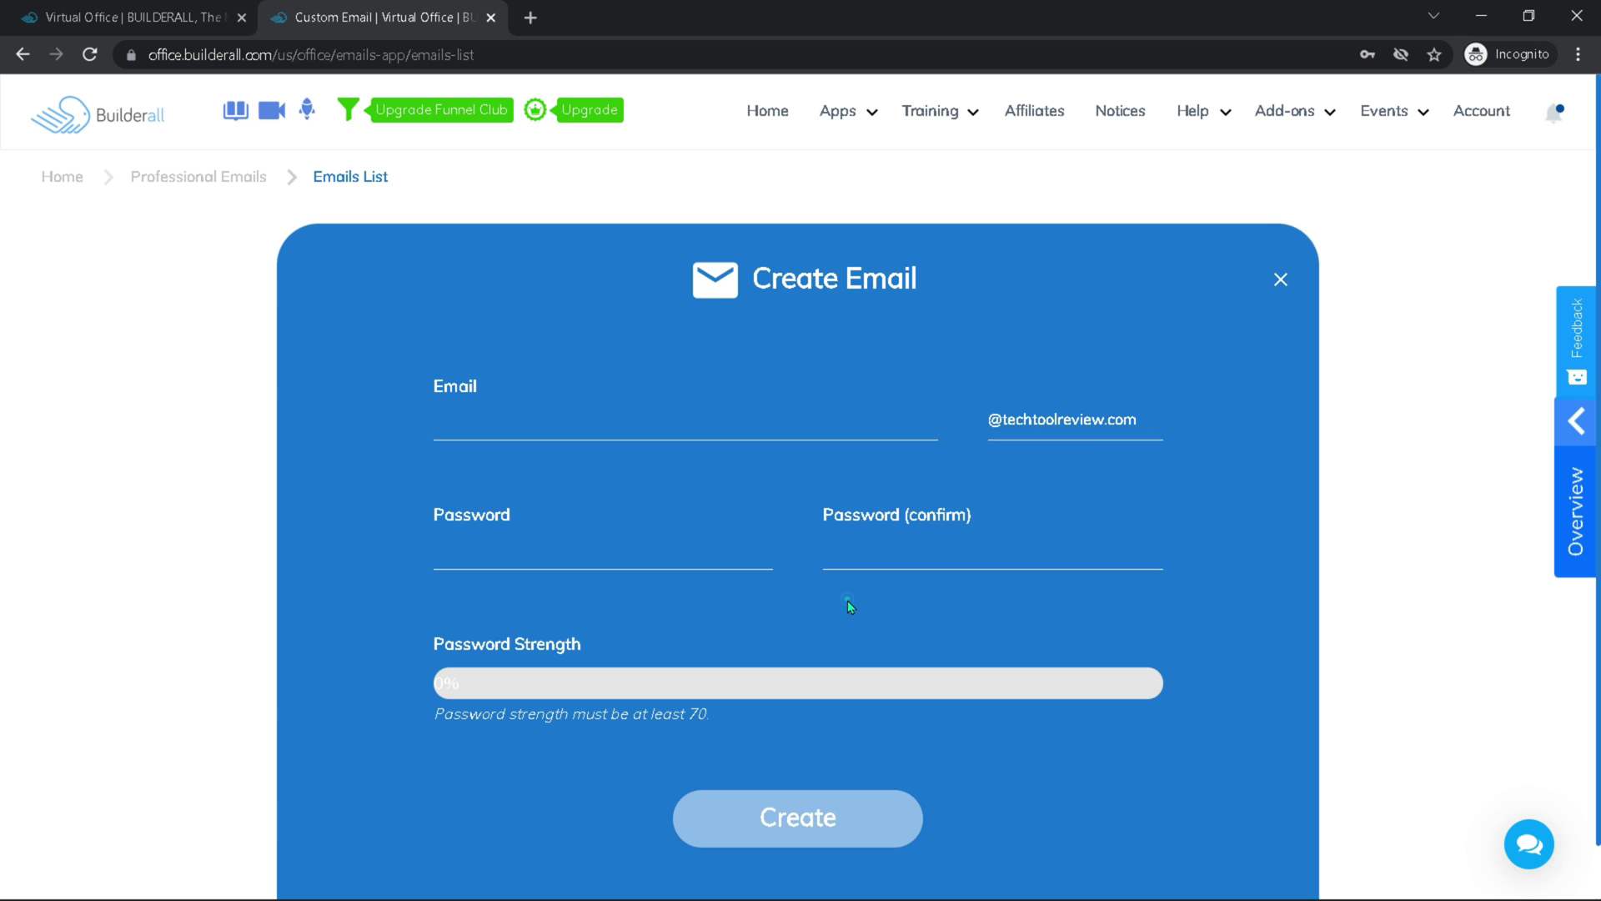
{"action": "left_click", "coordinate": [1281, 280]}
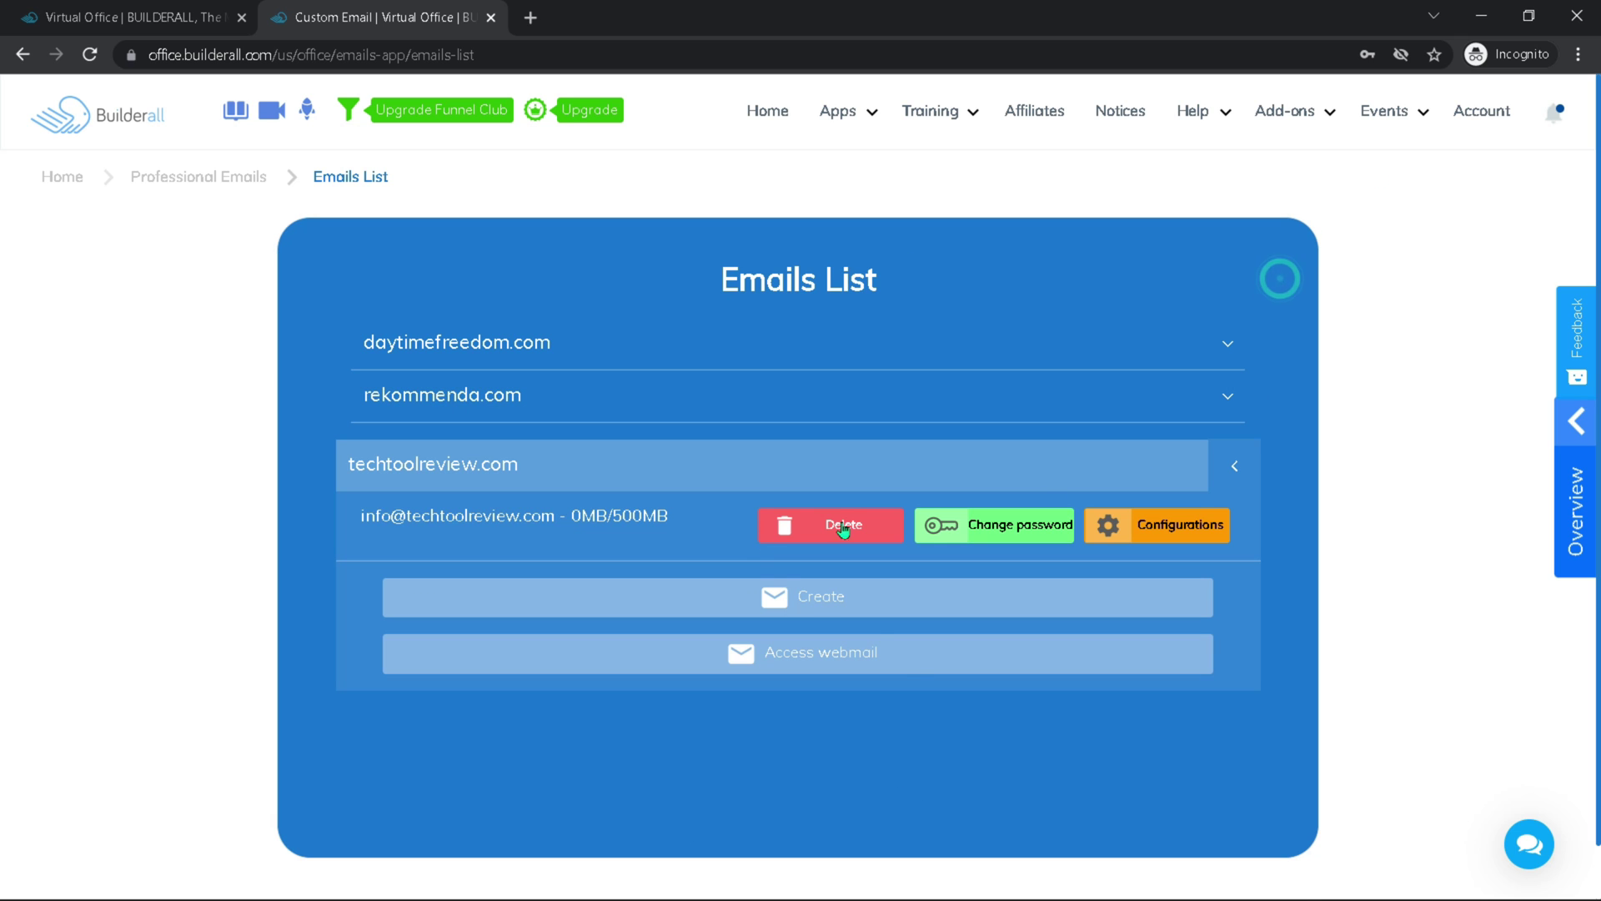
{"action": "left_click", "coordinate": [811, 659]}
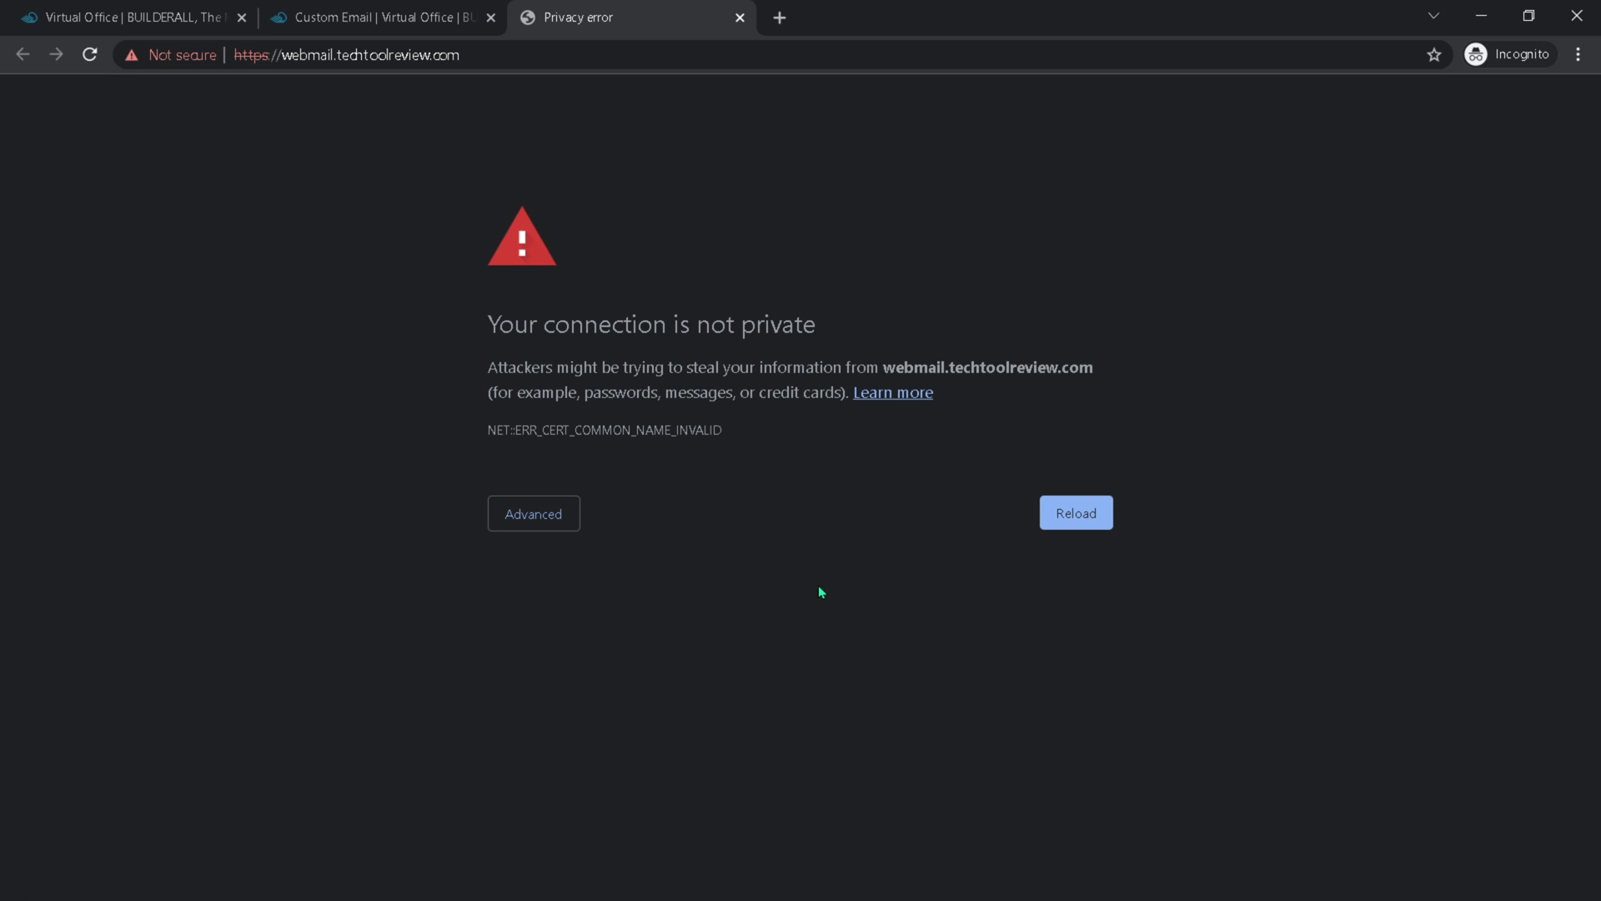
{"action": "left_click", "coordinate": [740, 23]}
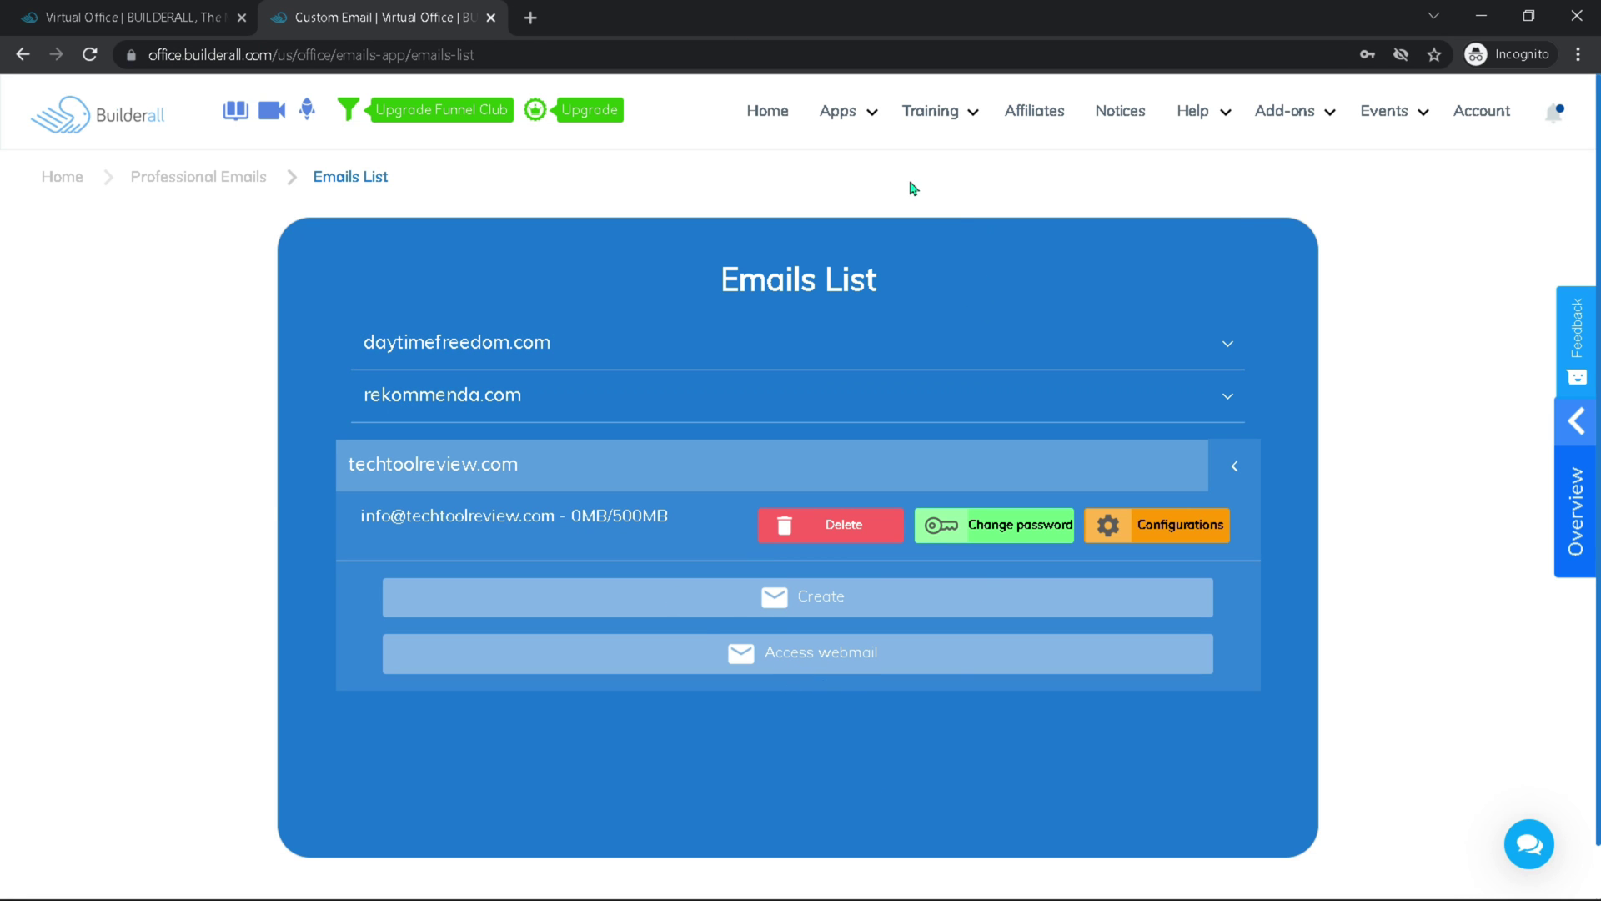
Open MailingBoss, go to Domains, and enable SSL for techtoolreview.com
{"action": "left_click", "coordinate": [837, 112]}
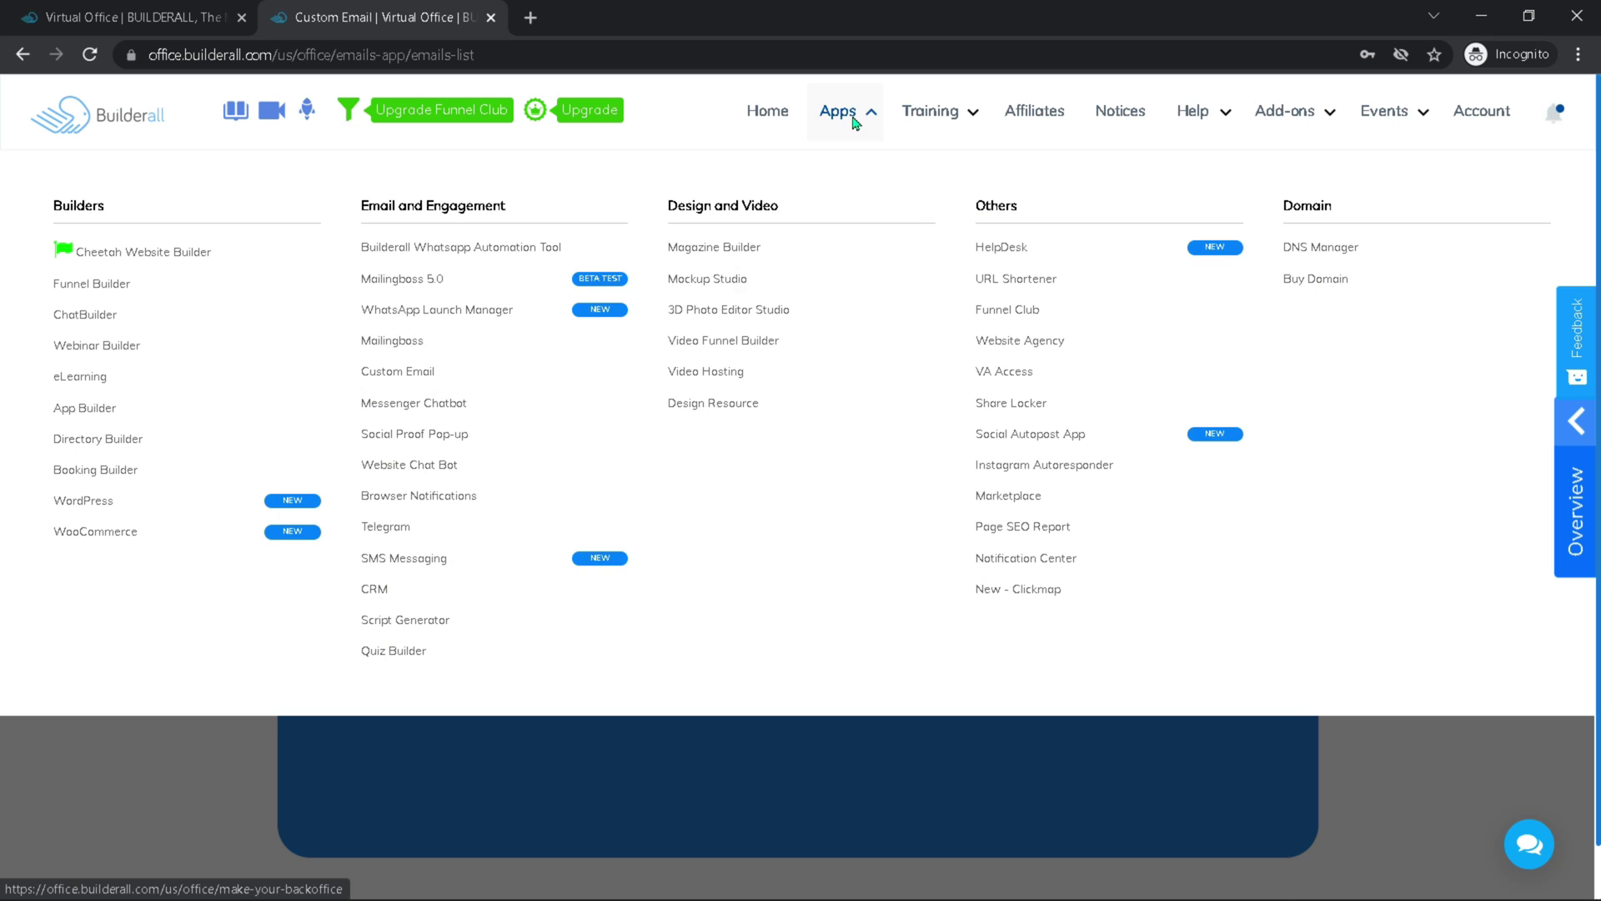
{"action": "left_click", "coordinate": [393, 342]}
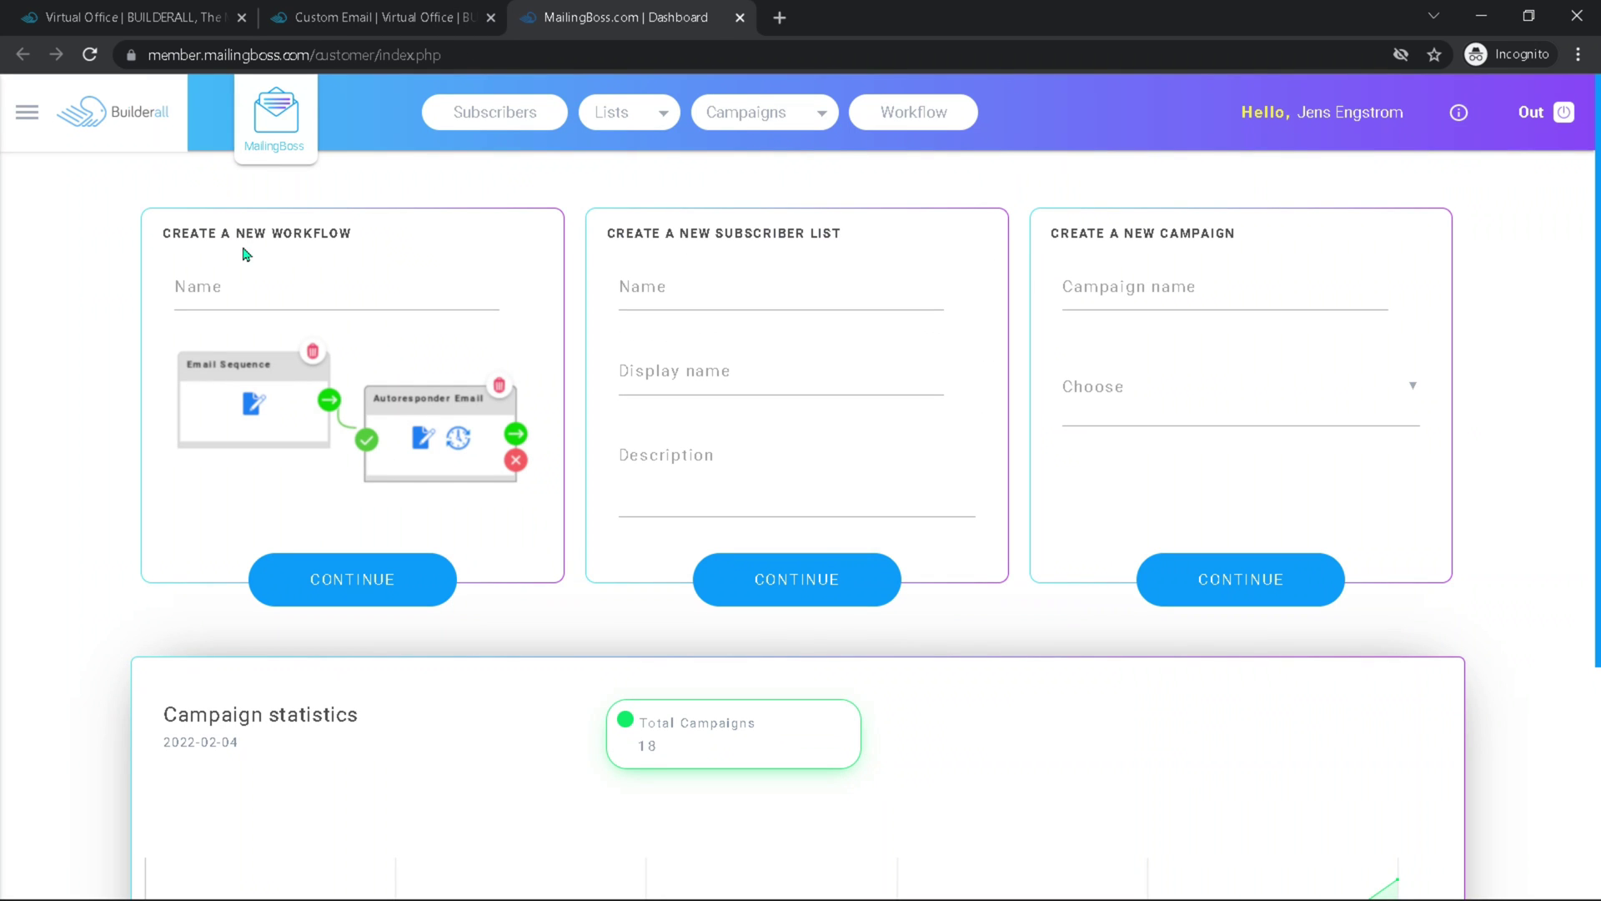
{"action": "left_click", "coordinate": [26, 121]}
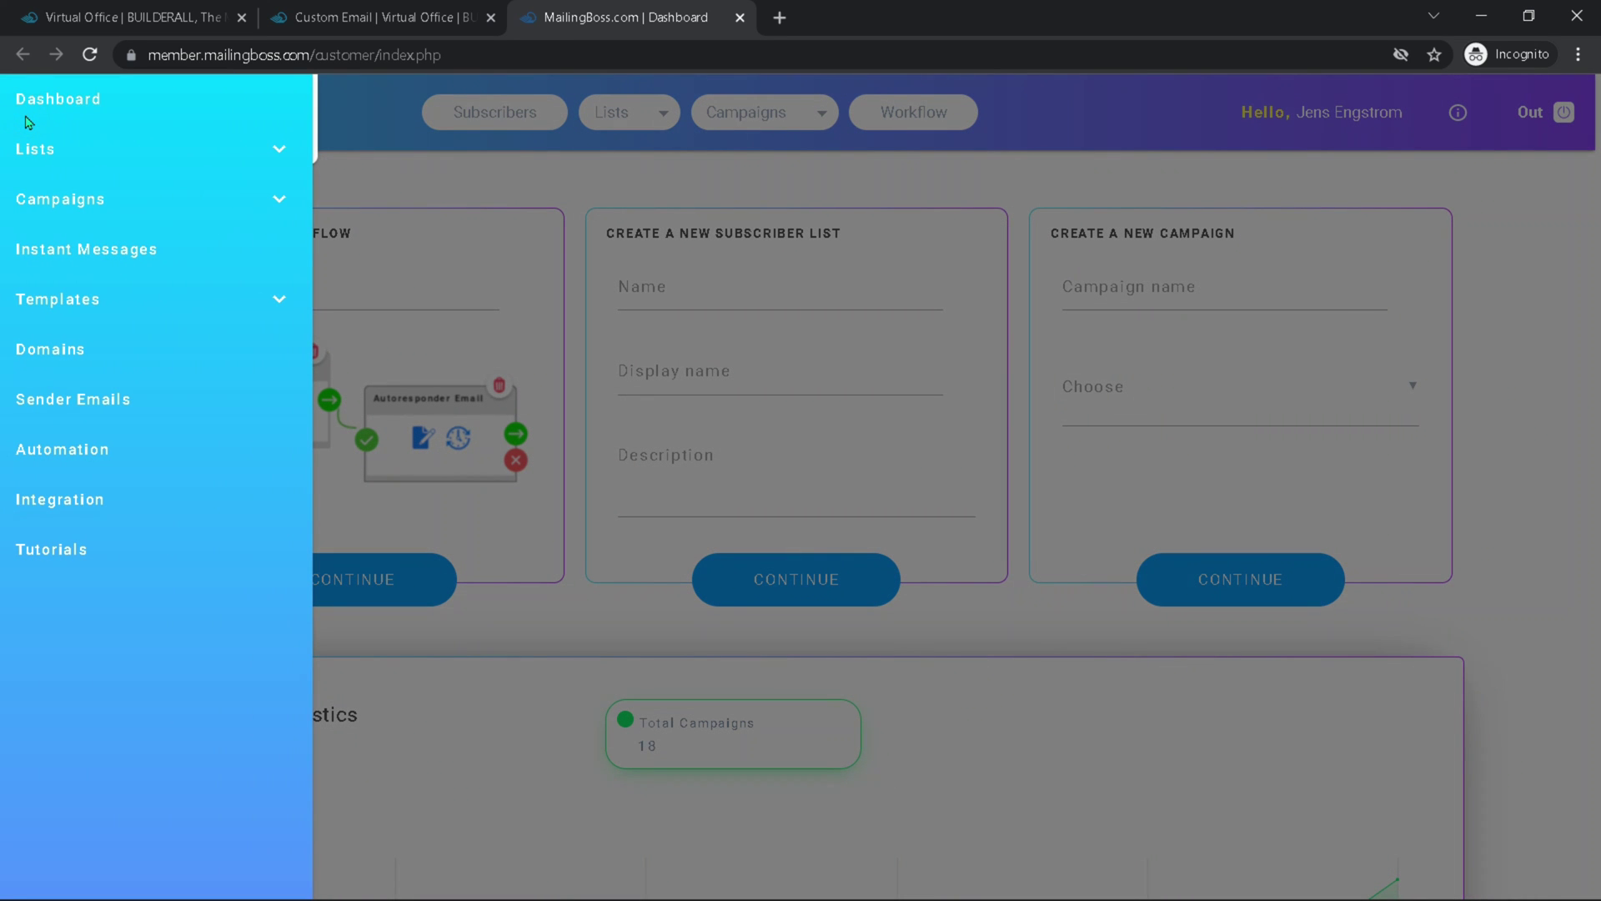
{"action": "left_click", "coordinate": [48, 348]}
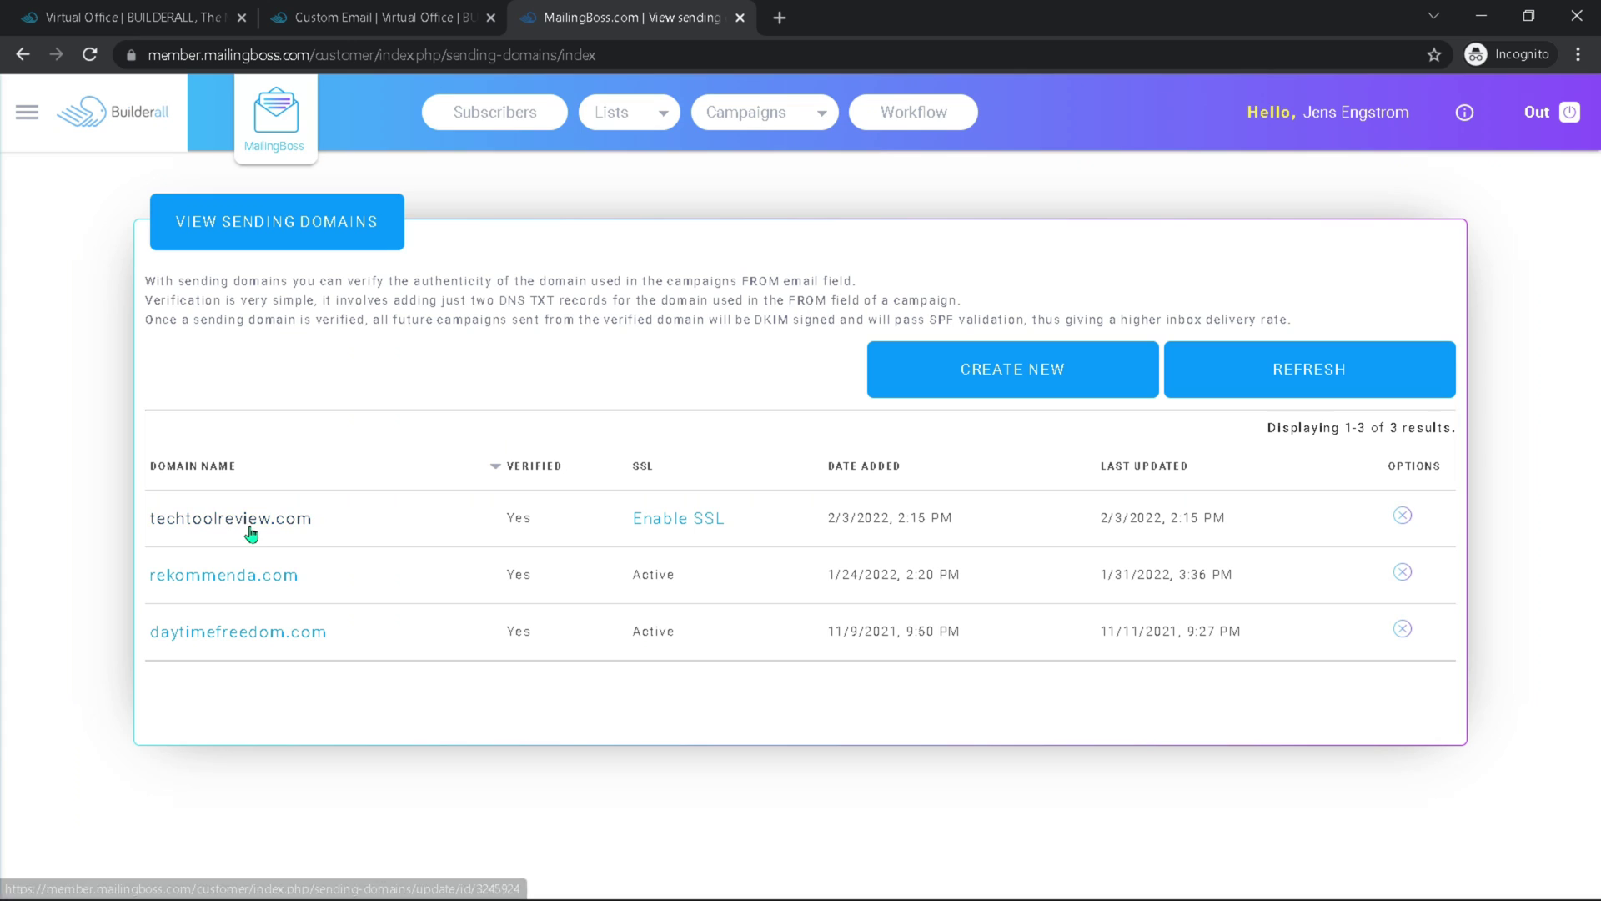
{"action": "left_click", "coordinate": [676, 520]}
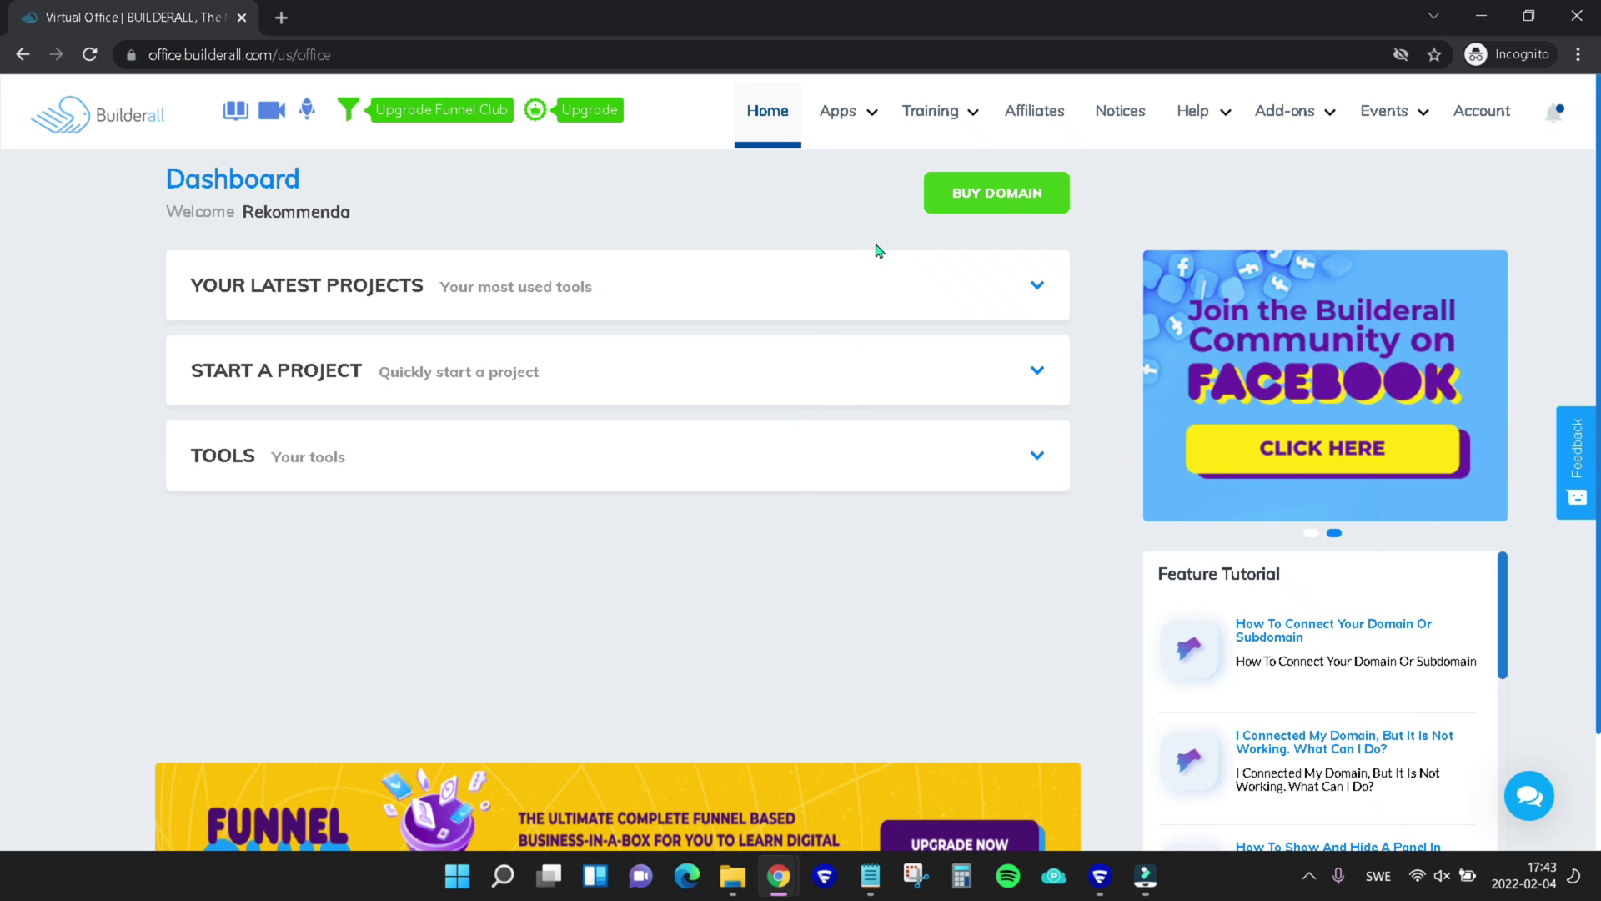
Add a MailingBoss sender named 'Info Tech Tool Review' using the domain's info address
{"action": "left_click", "coordinate": [847, 112]}
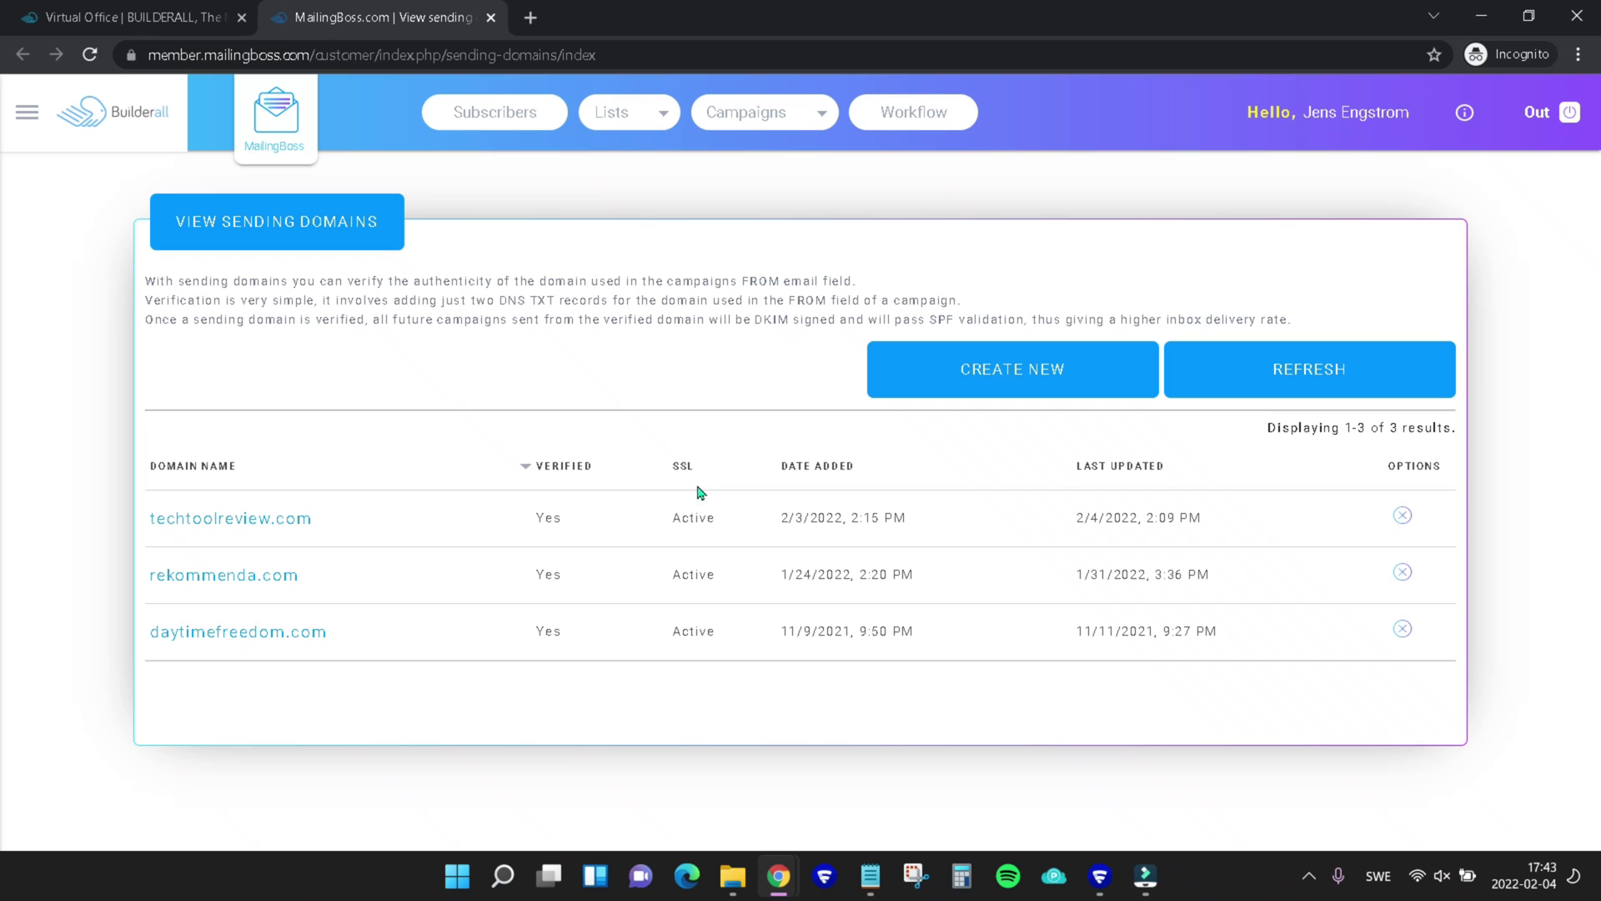
{"action": "left_click", "coordinate": [28, 112]}
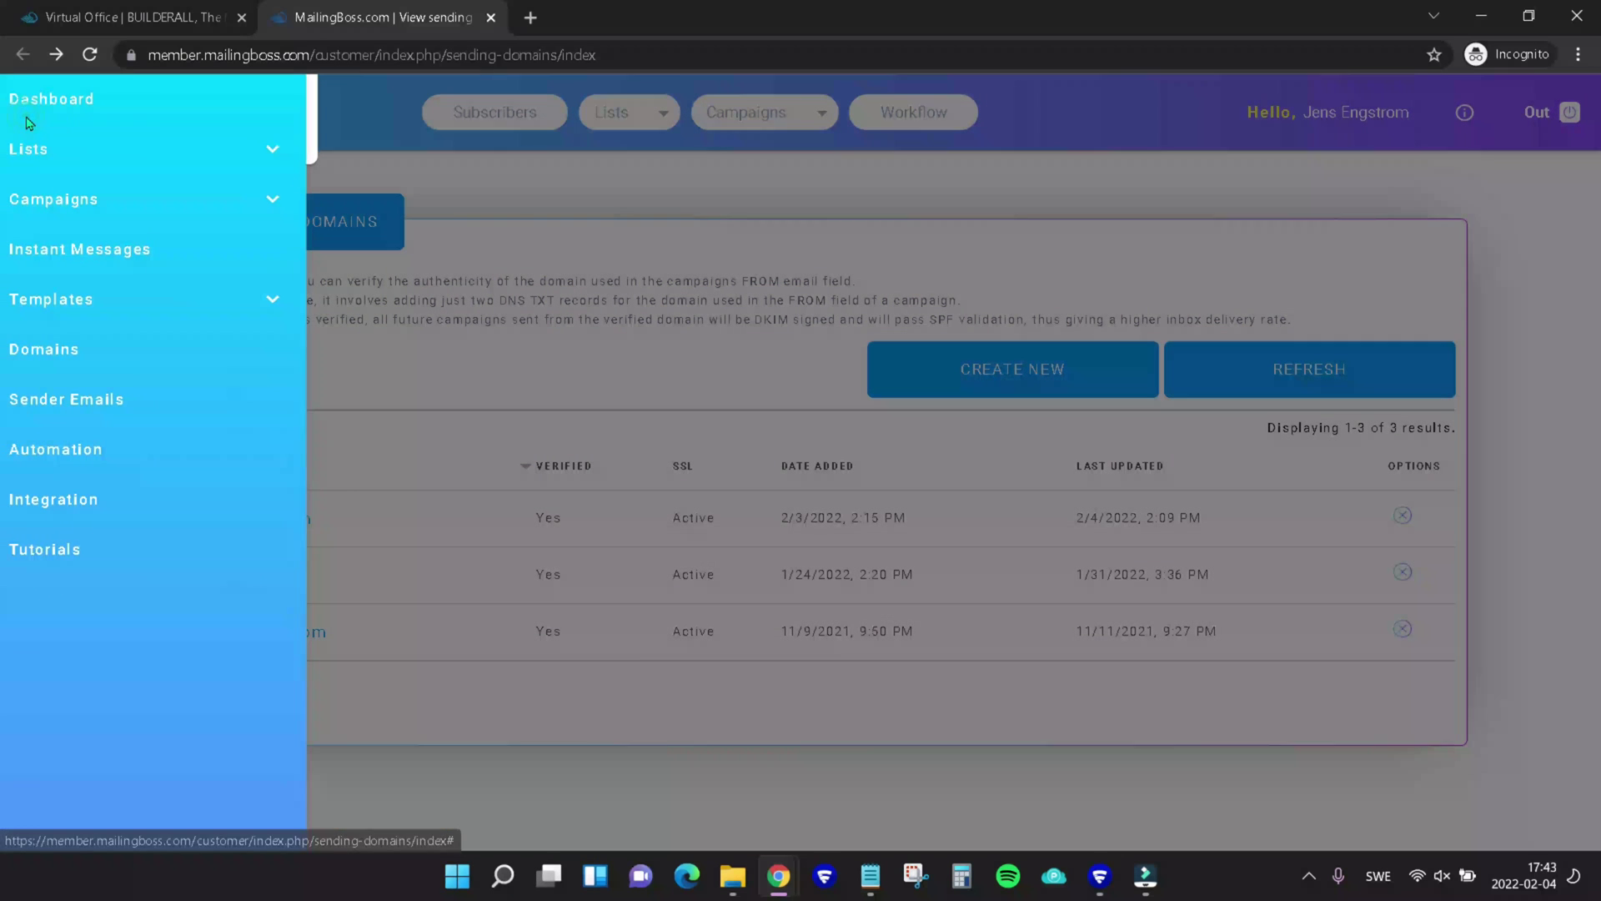
{"action": "left_click", "coordinate": [74, 399]}
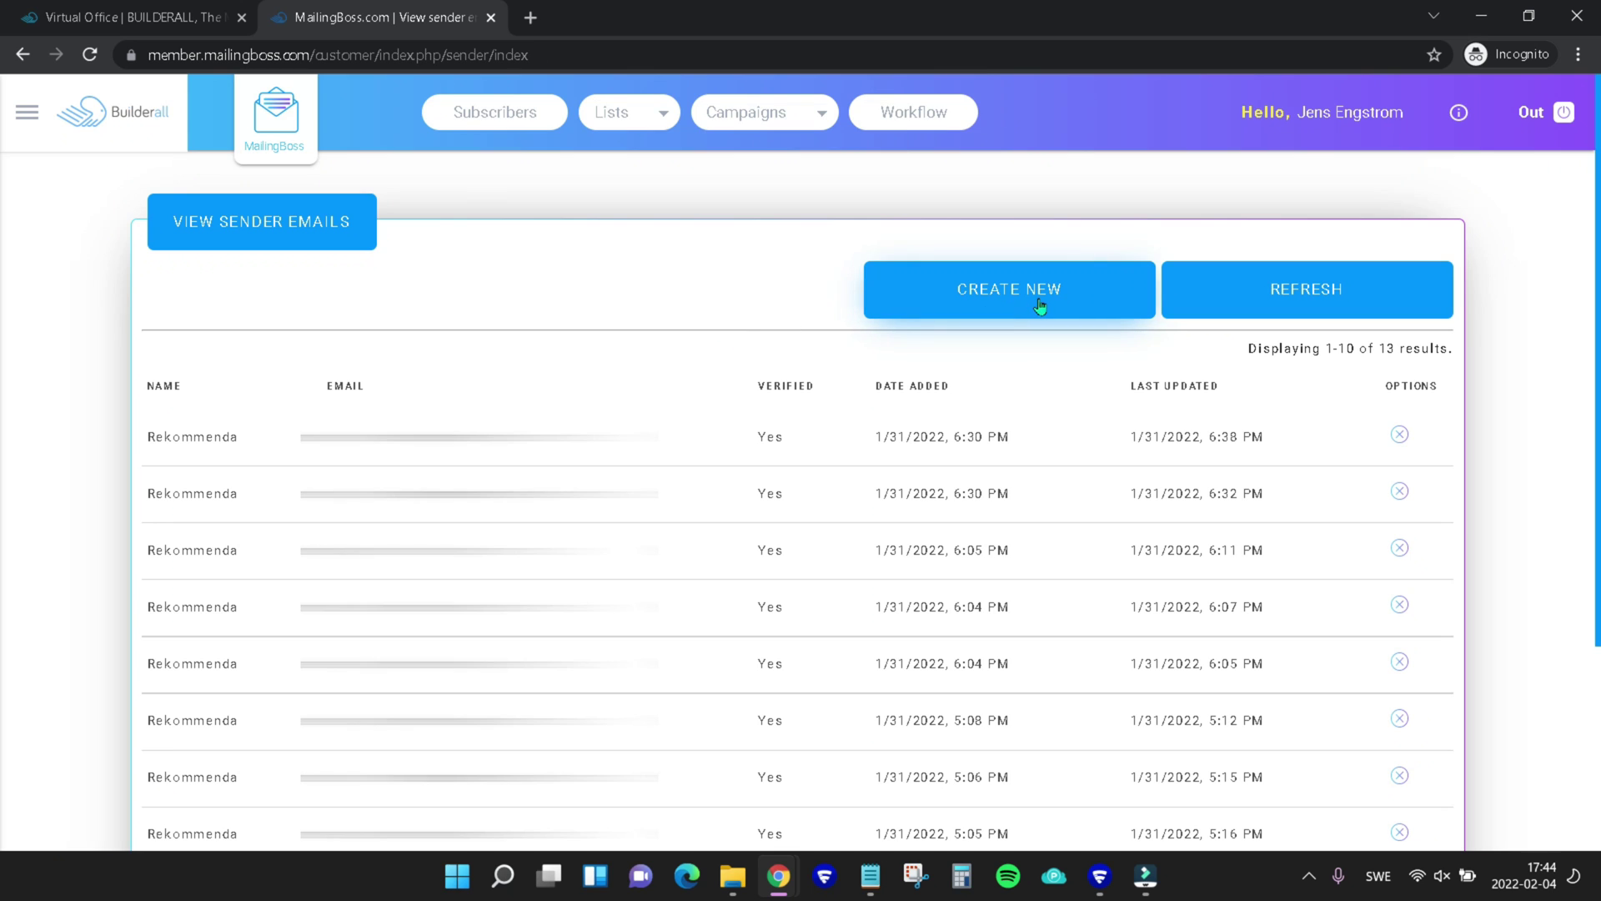
{"action": "left_click", "coordinate": [1037, 307]}
{"action": "left_click", "coordinate": [278, 332]}
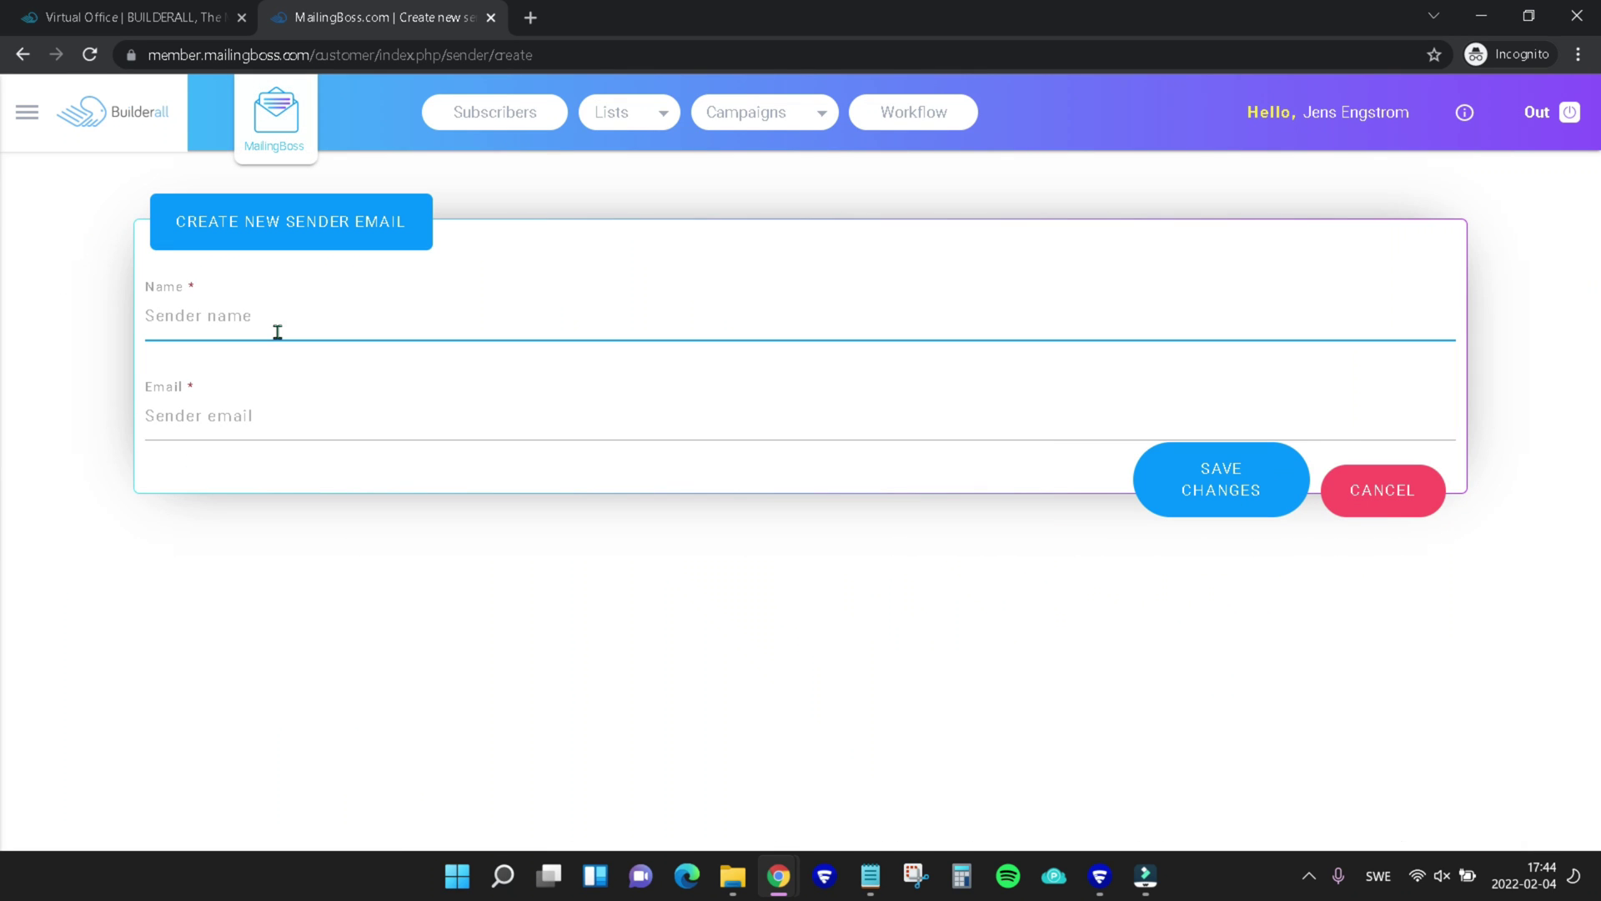
{"action": "type", "text": "Tech"}
{"action": "key", "text": "ctrl+BackSpace"}
{"action": "type", "text": "Info Tech Tool Review"}
{"action": "left_click", "coordinate": [239, 415]}
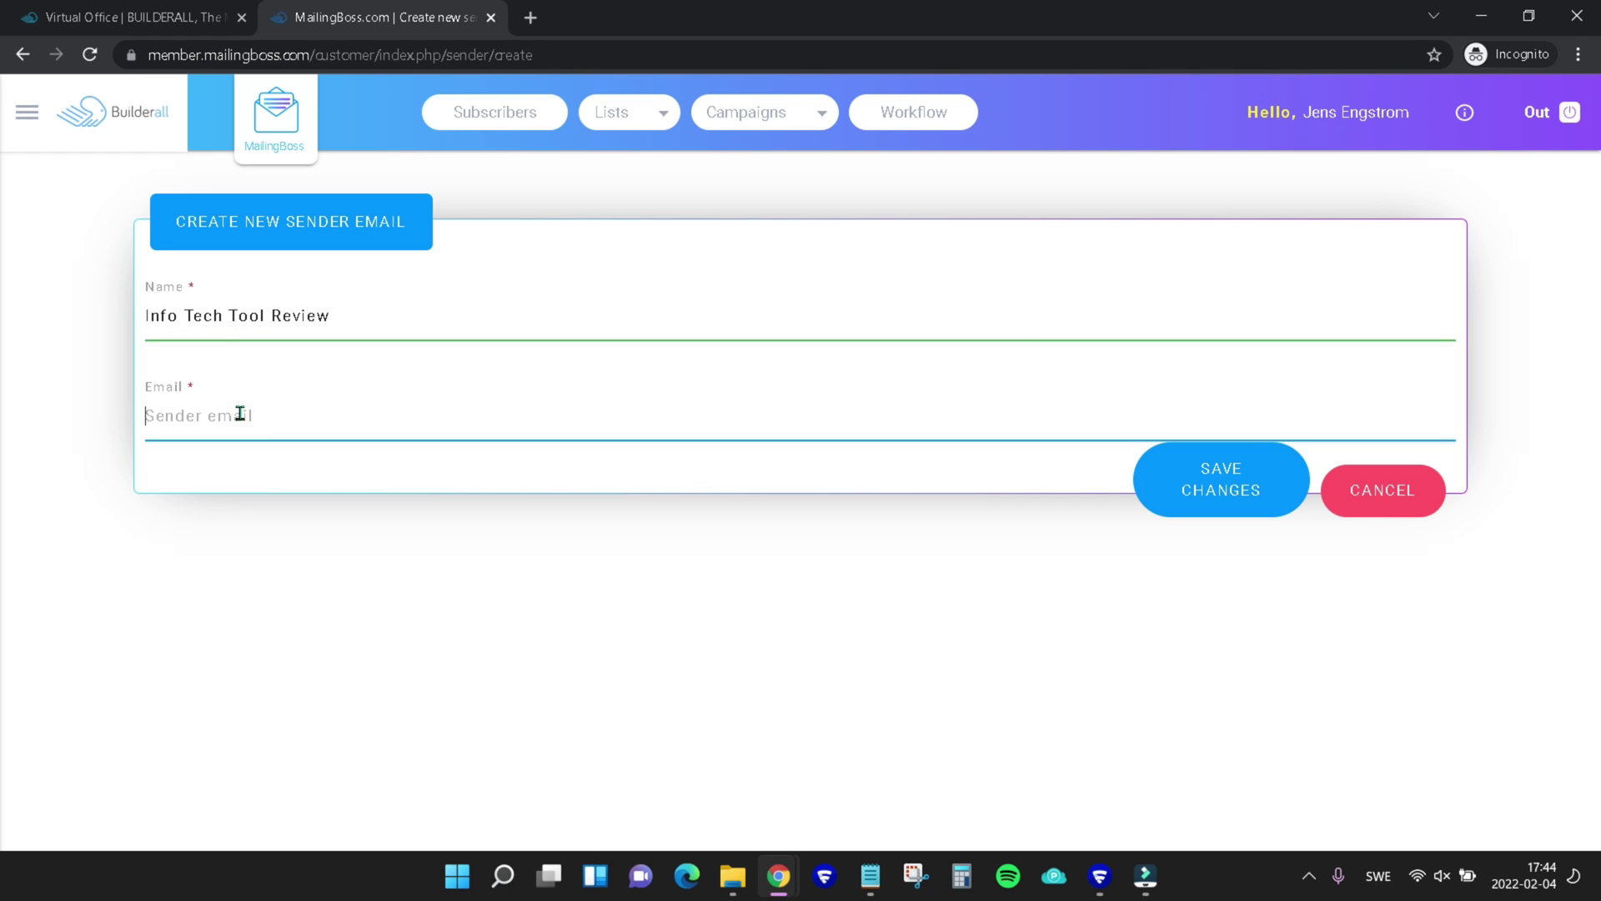
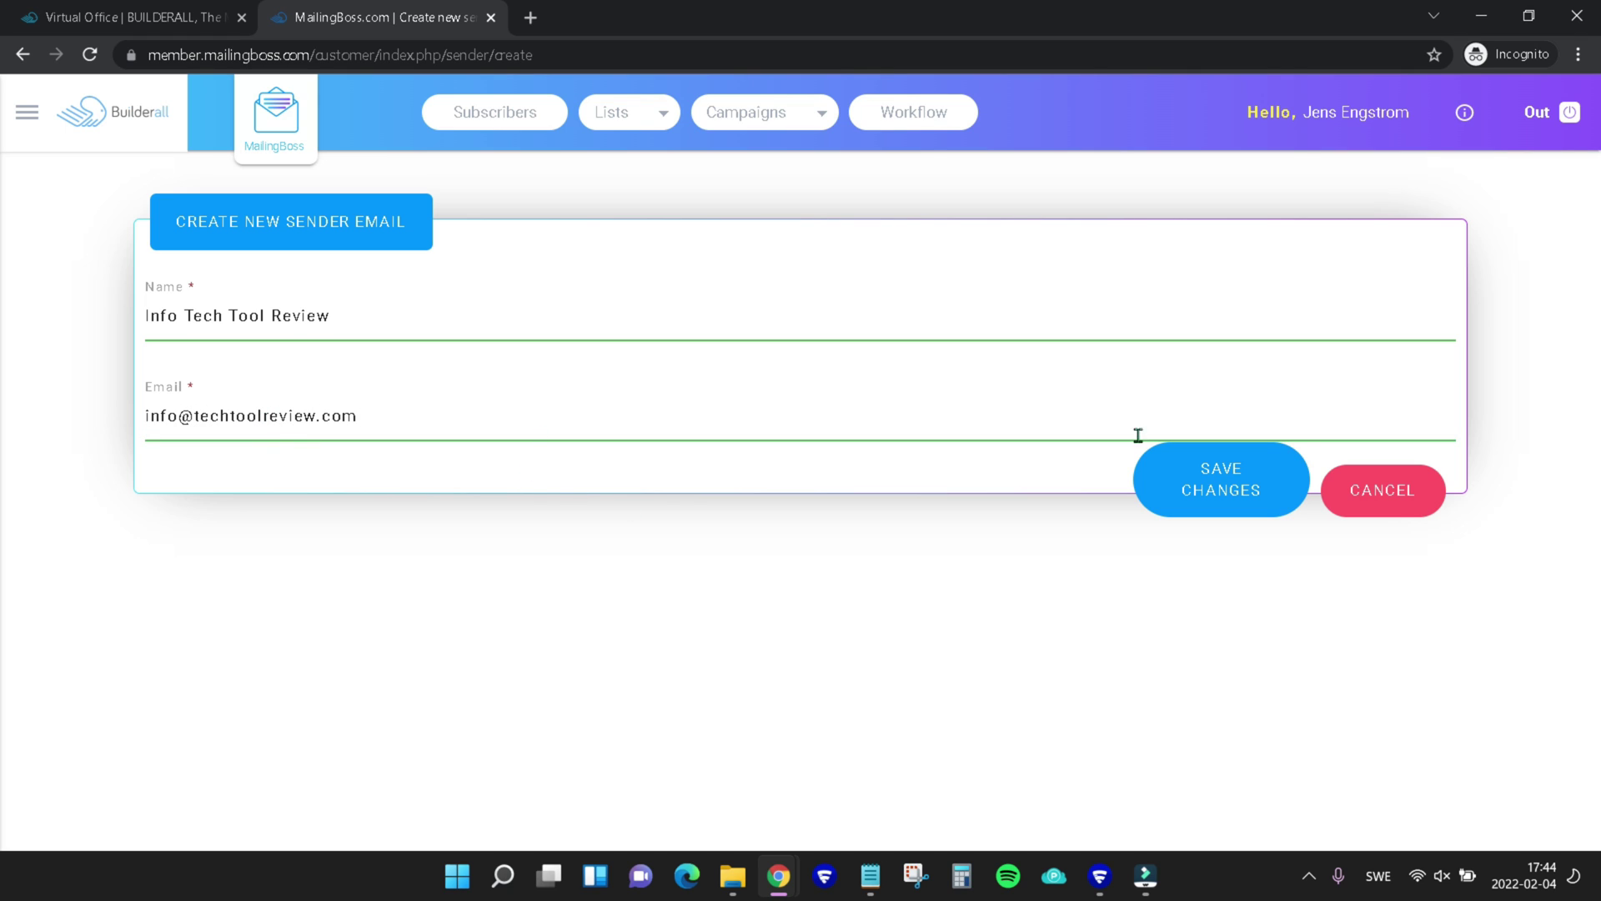
{"action": "left_click", "coordinate": [1222, 480]}
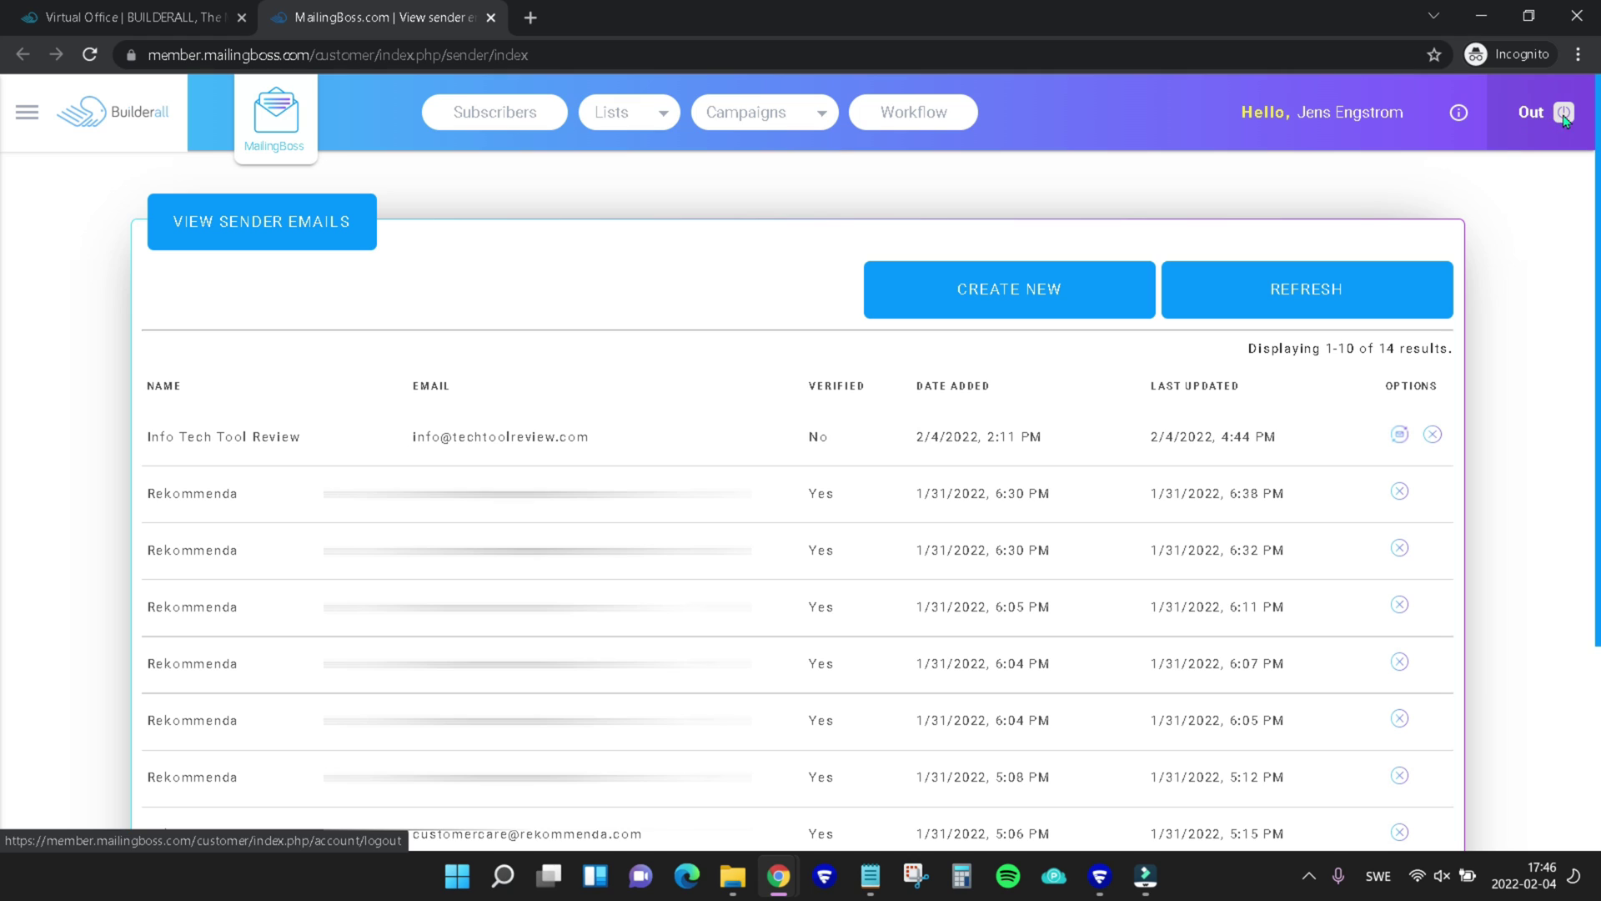
Go back to Custom Email's Emails List and open webmail for the techtoolreview.com info mailbox
{"action": "left_click", "coordinate": [119, 119]}
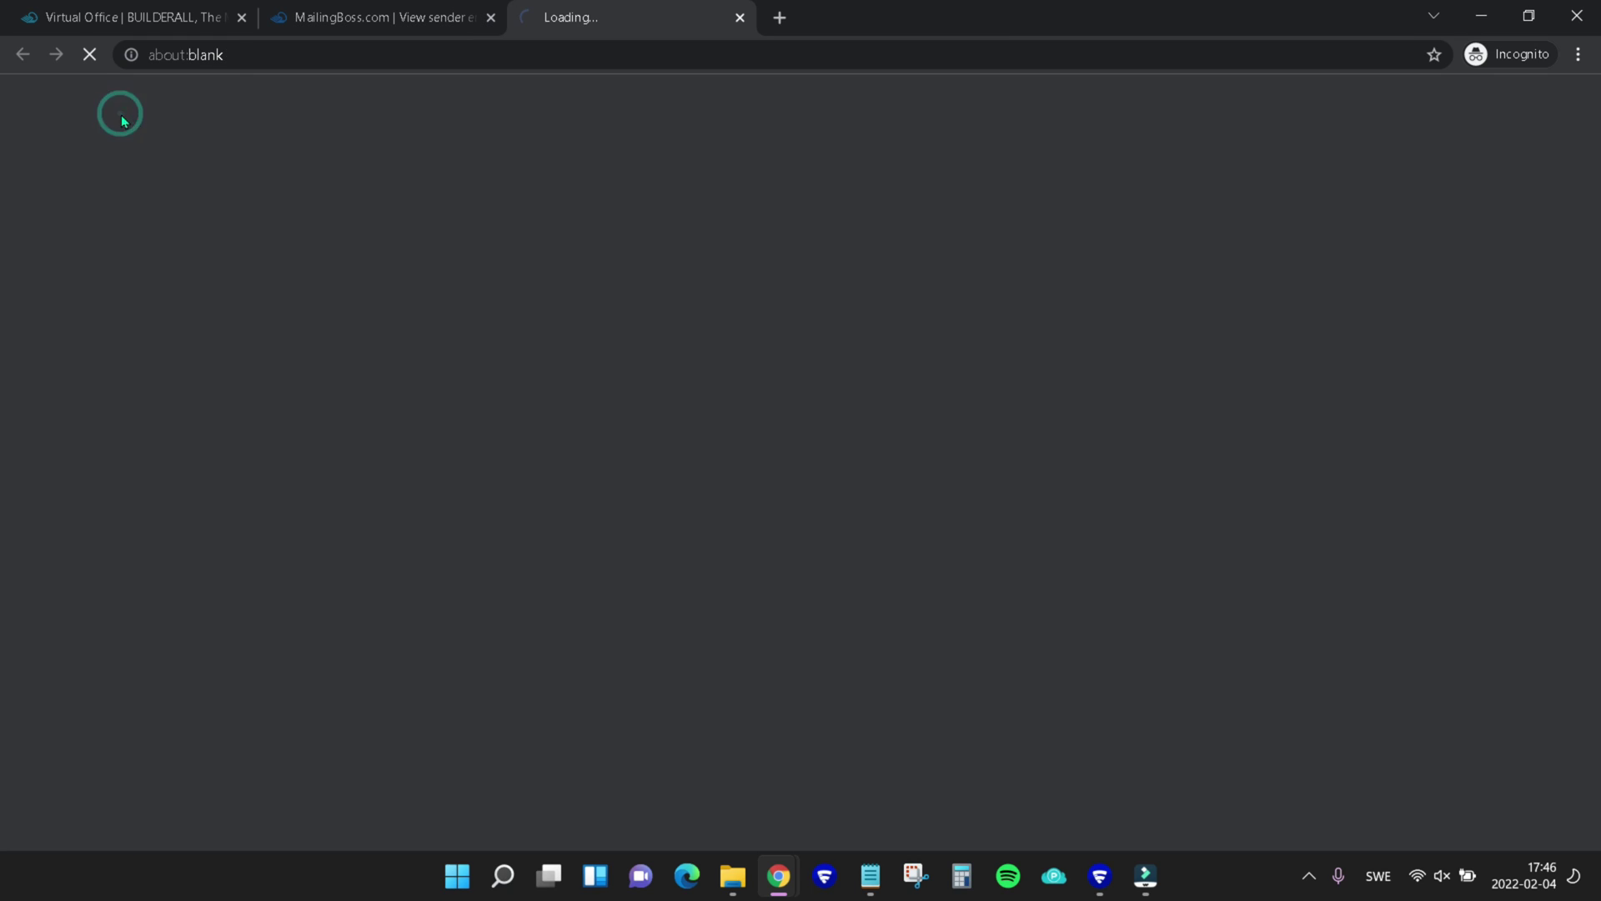
{"action": "mouse_move", "coordinate": [843, 116]}
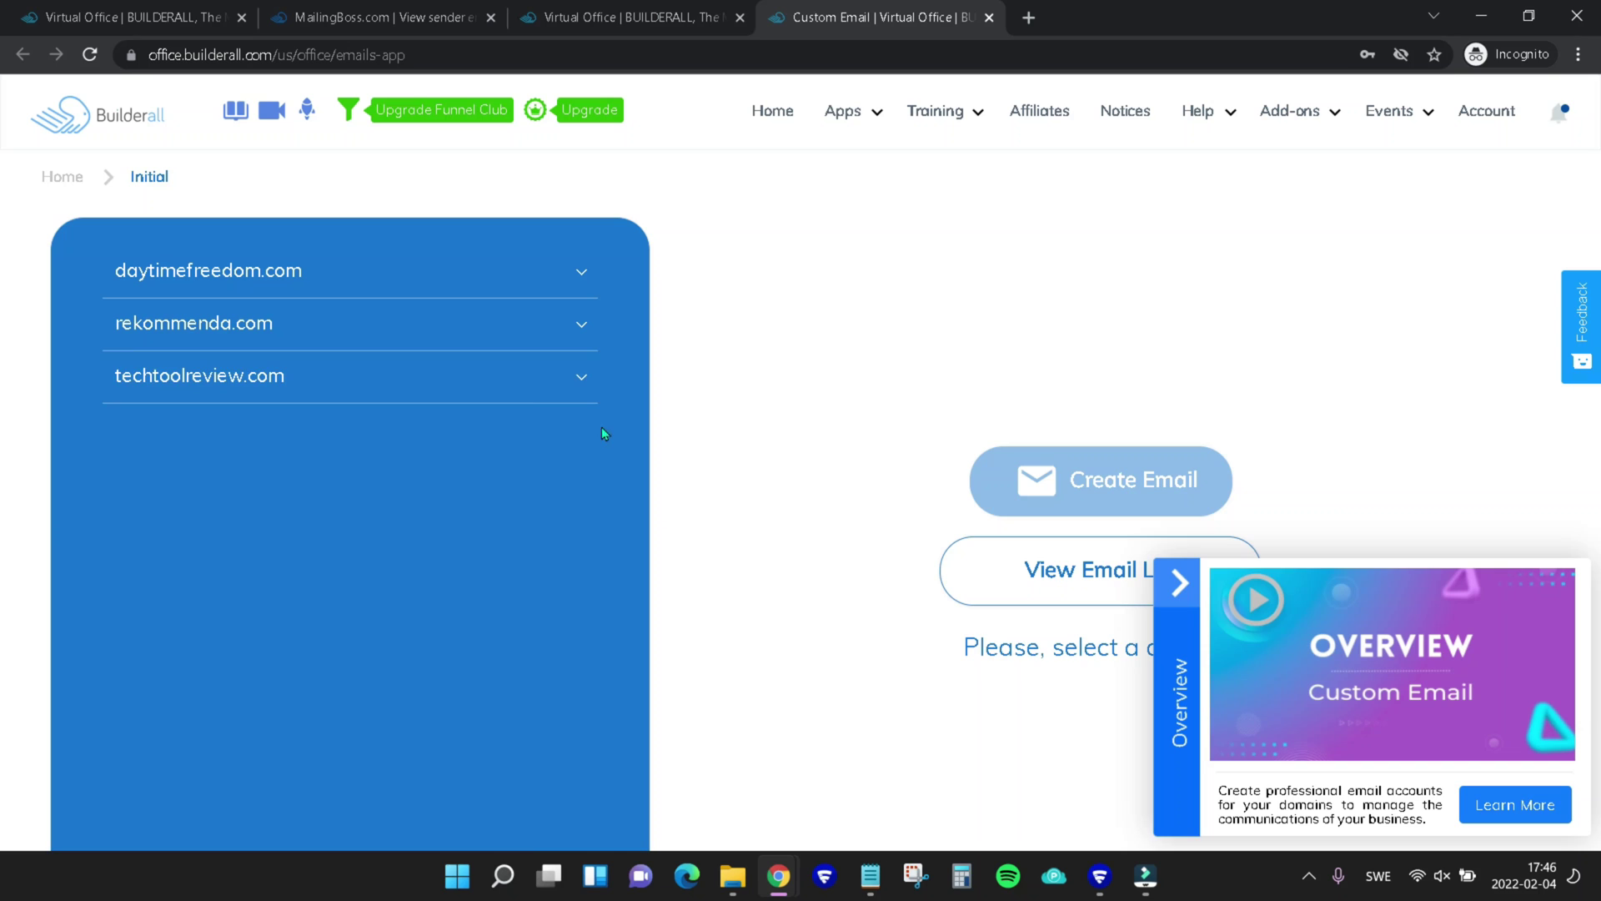
{"action": "left_click", "coordinate": [536, 377]}
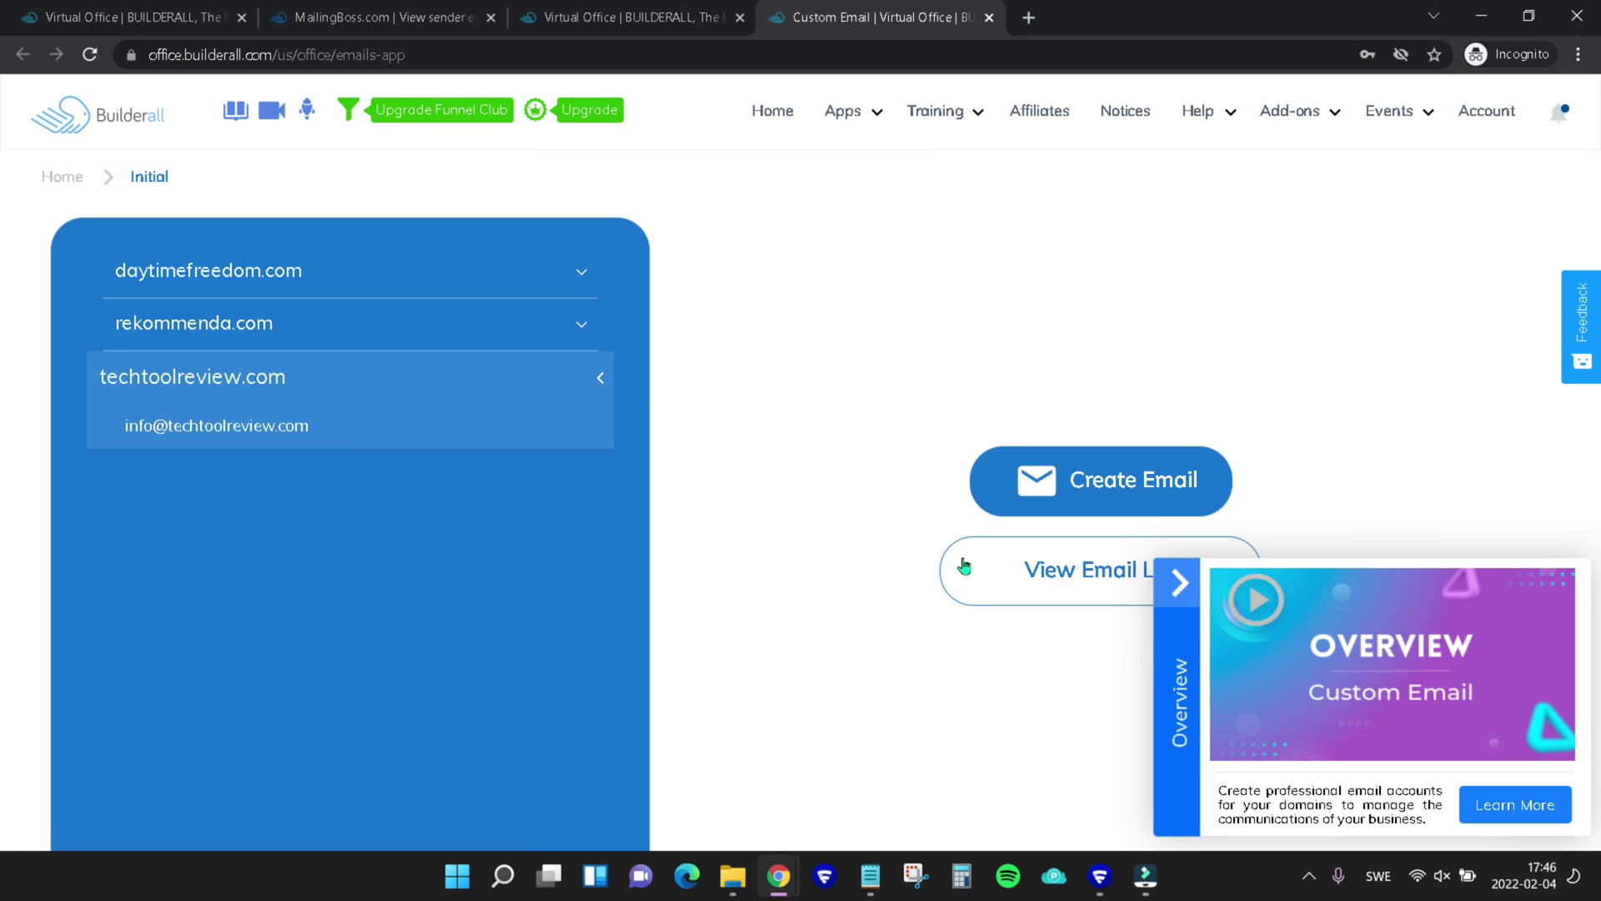
{"action": "left_click", "coordinate": [1185, 588]}
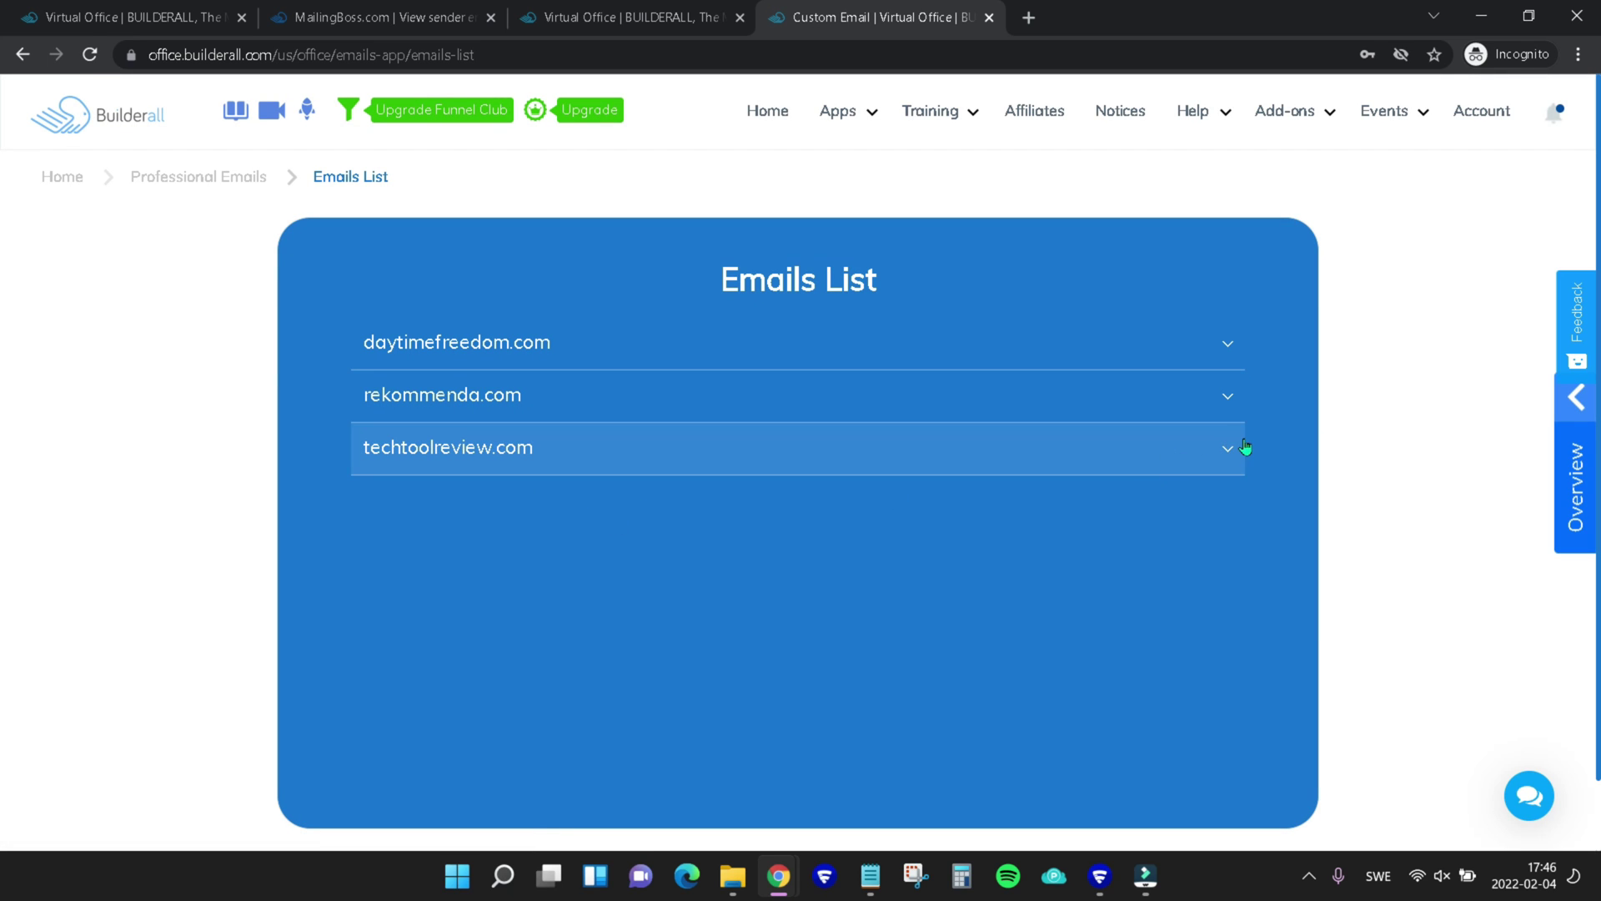
{"action": "left_click", "coordinate": [1163, 442]}
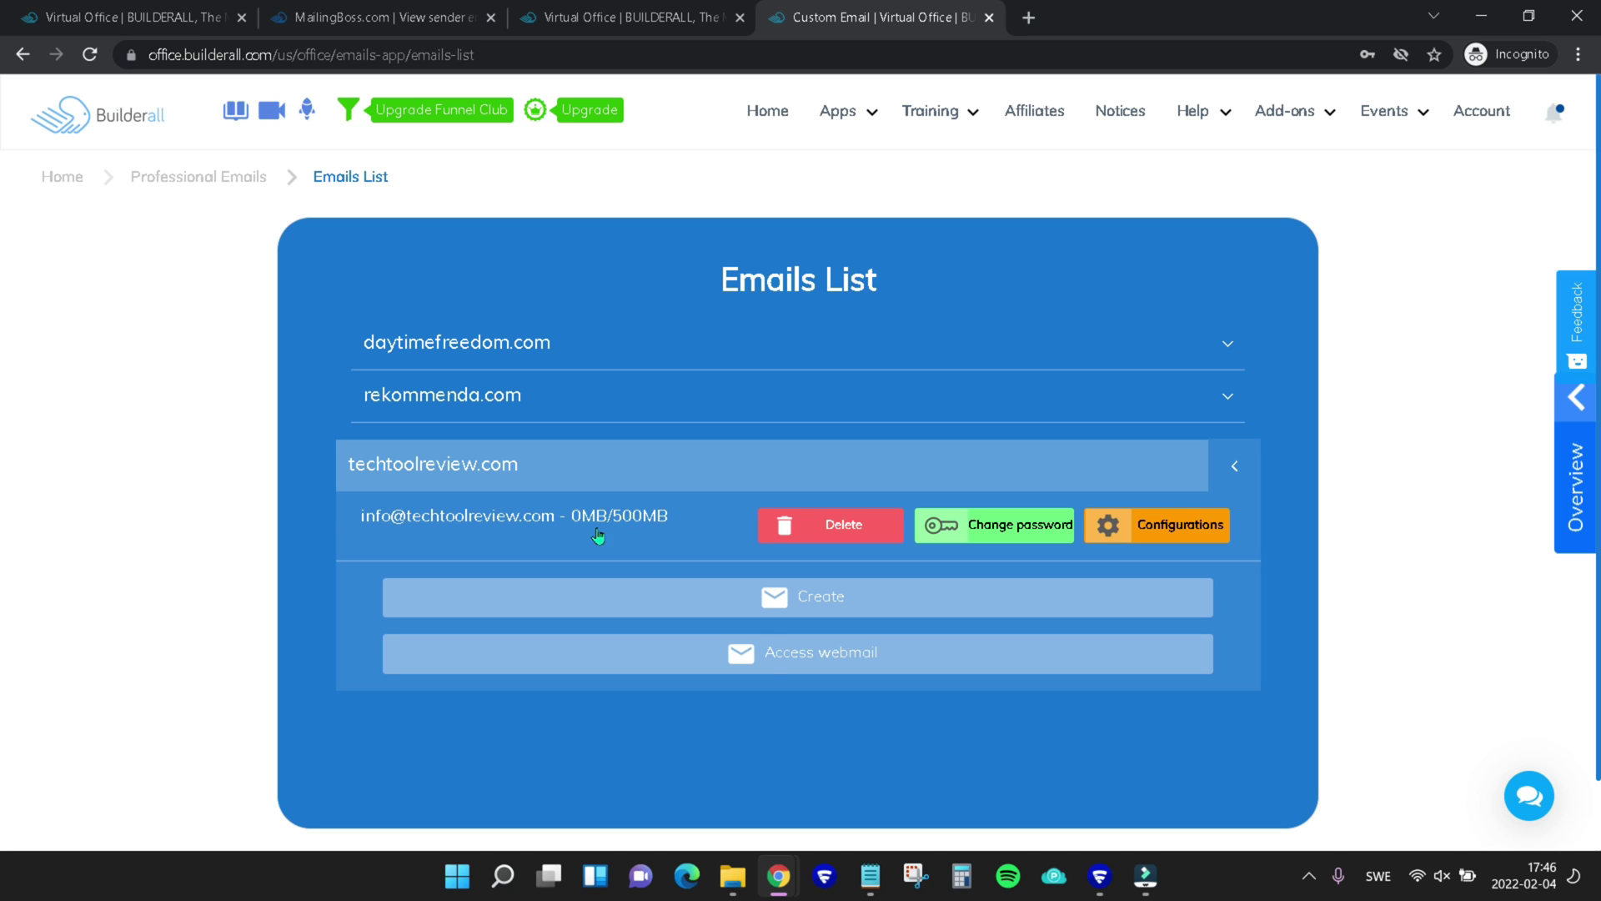
{"action": "left_click", "coordinate": [779, 658]}
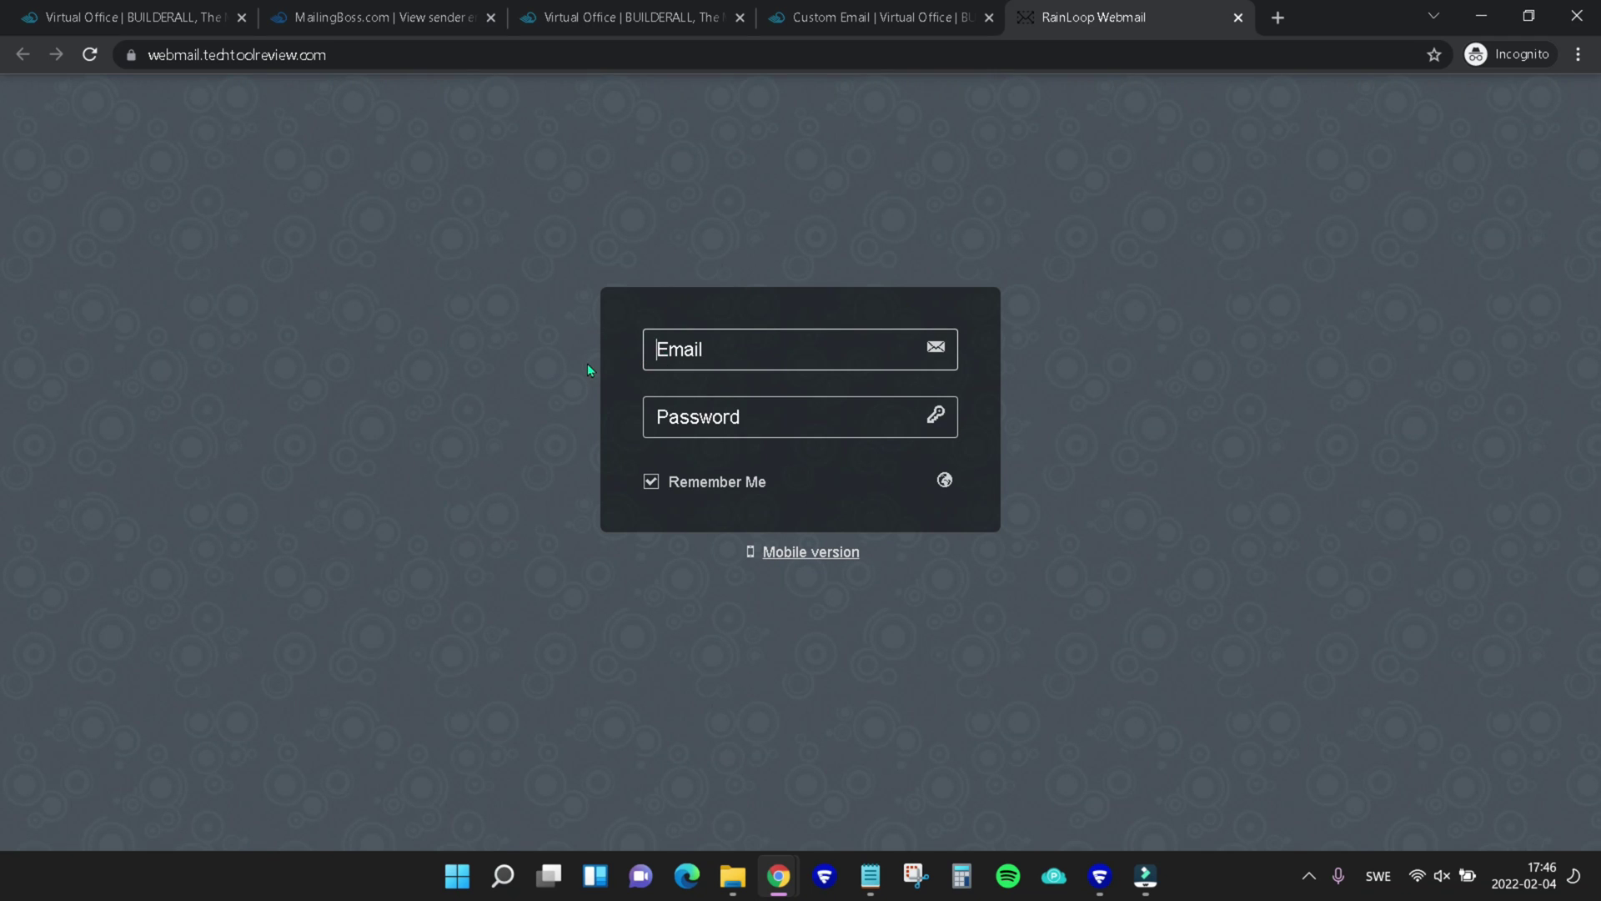
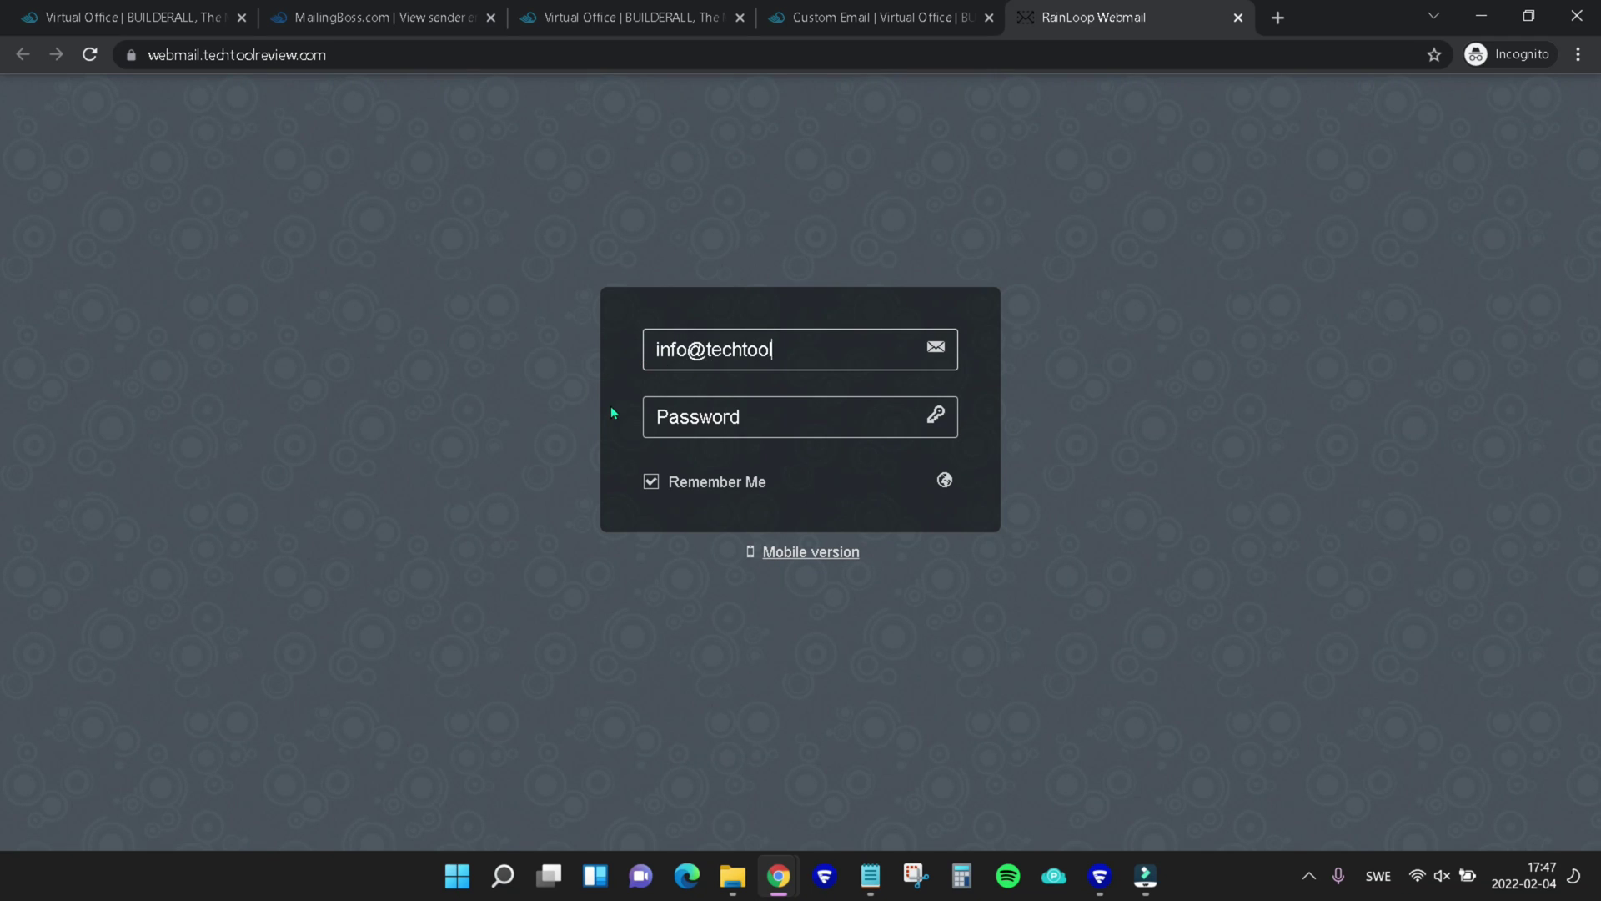
Sign in to RainLoop as the info mailbox and click the MailingBoss validation link
{"action": "key", "text": "Tab"}
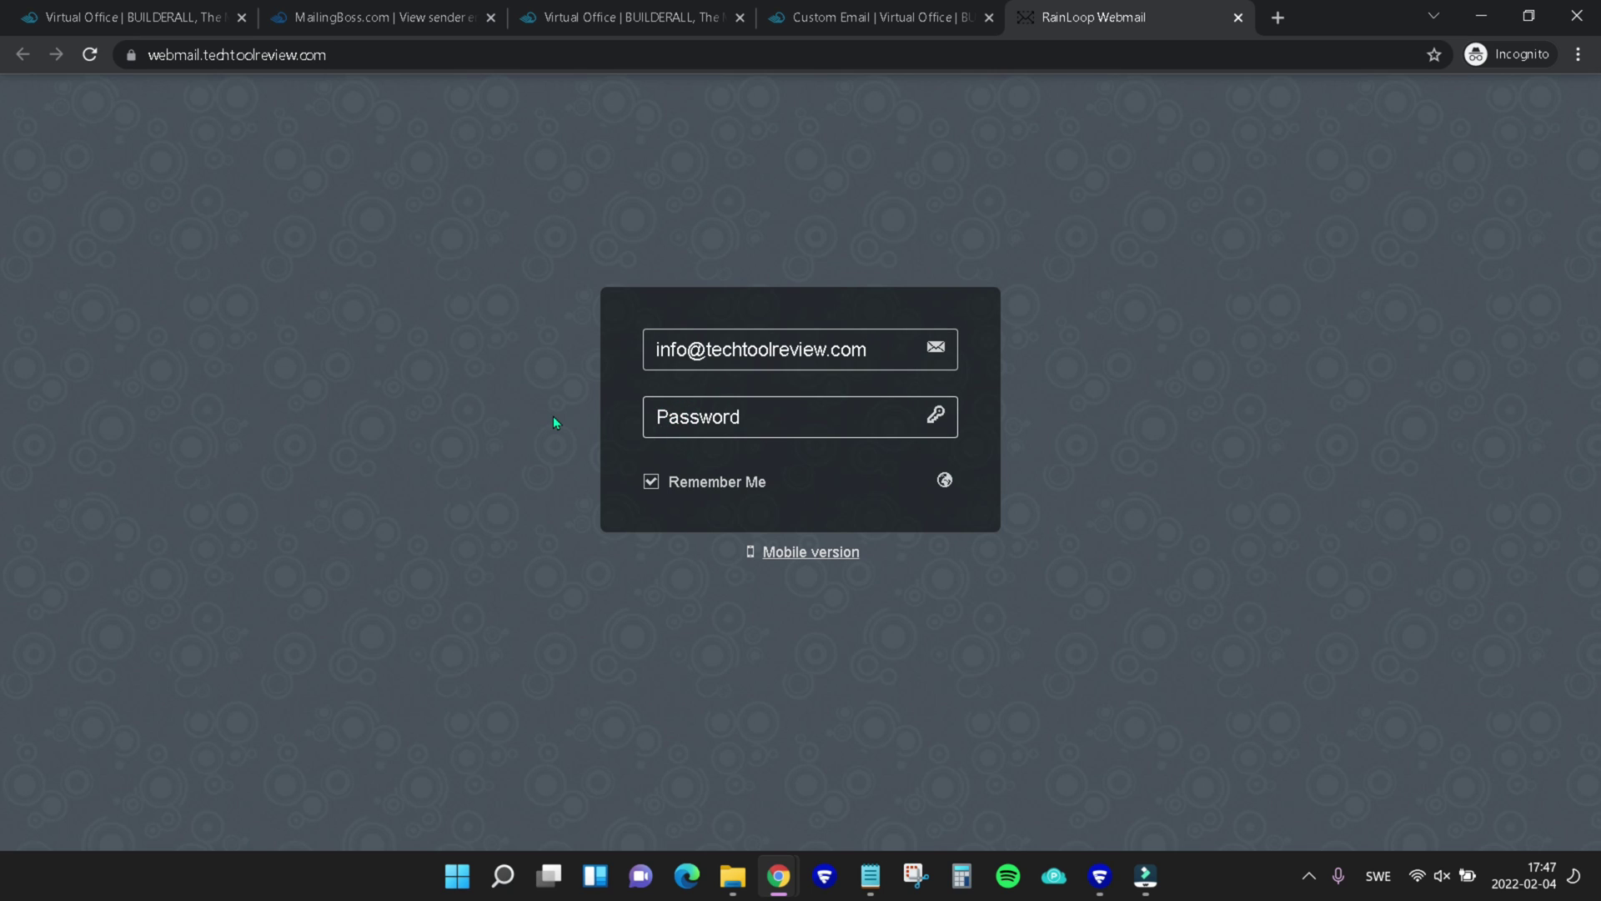
{"action": "type", "text": "************"}
{"action": "left_click", "coordinate": [940, 417]}
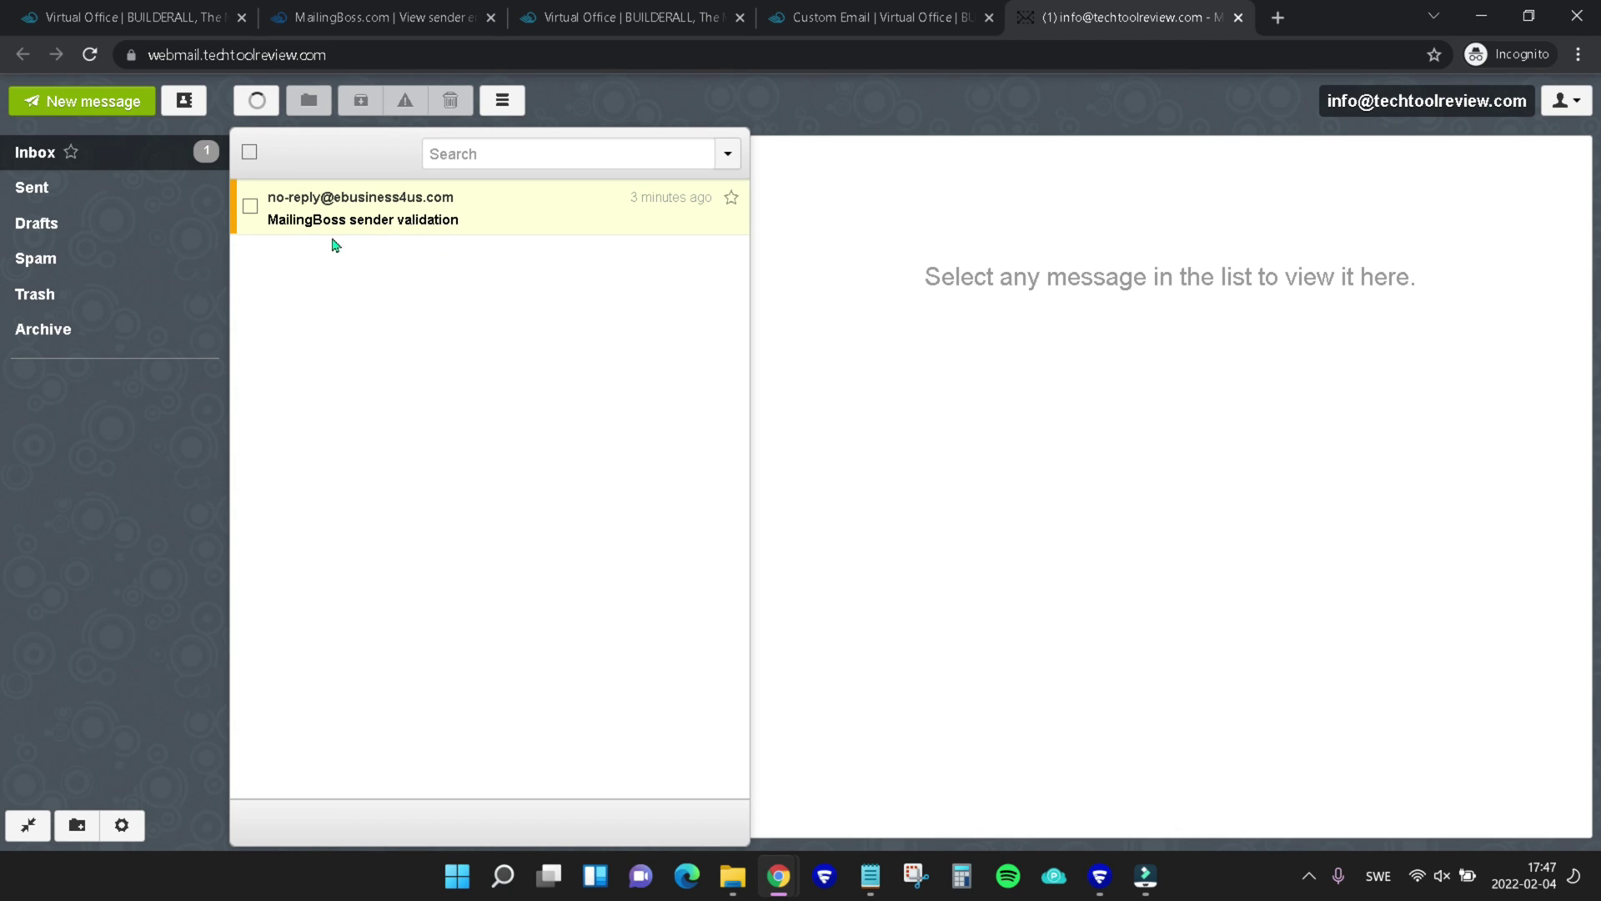
{"action": "left_click", "coordinate": [475, 222]}
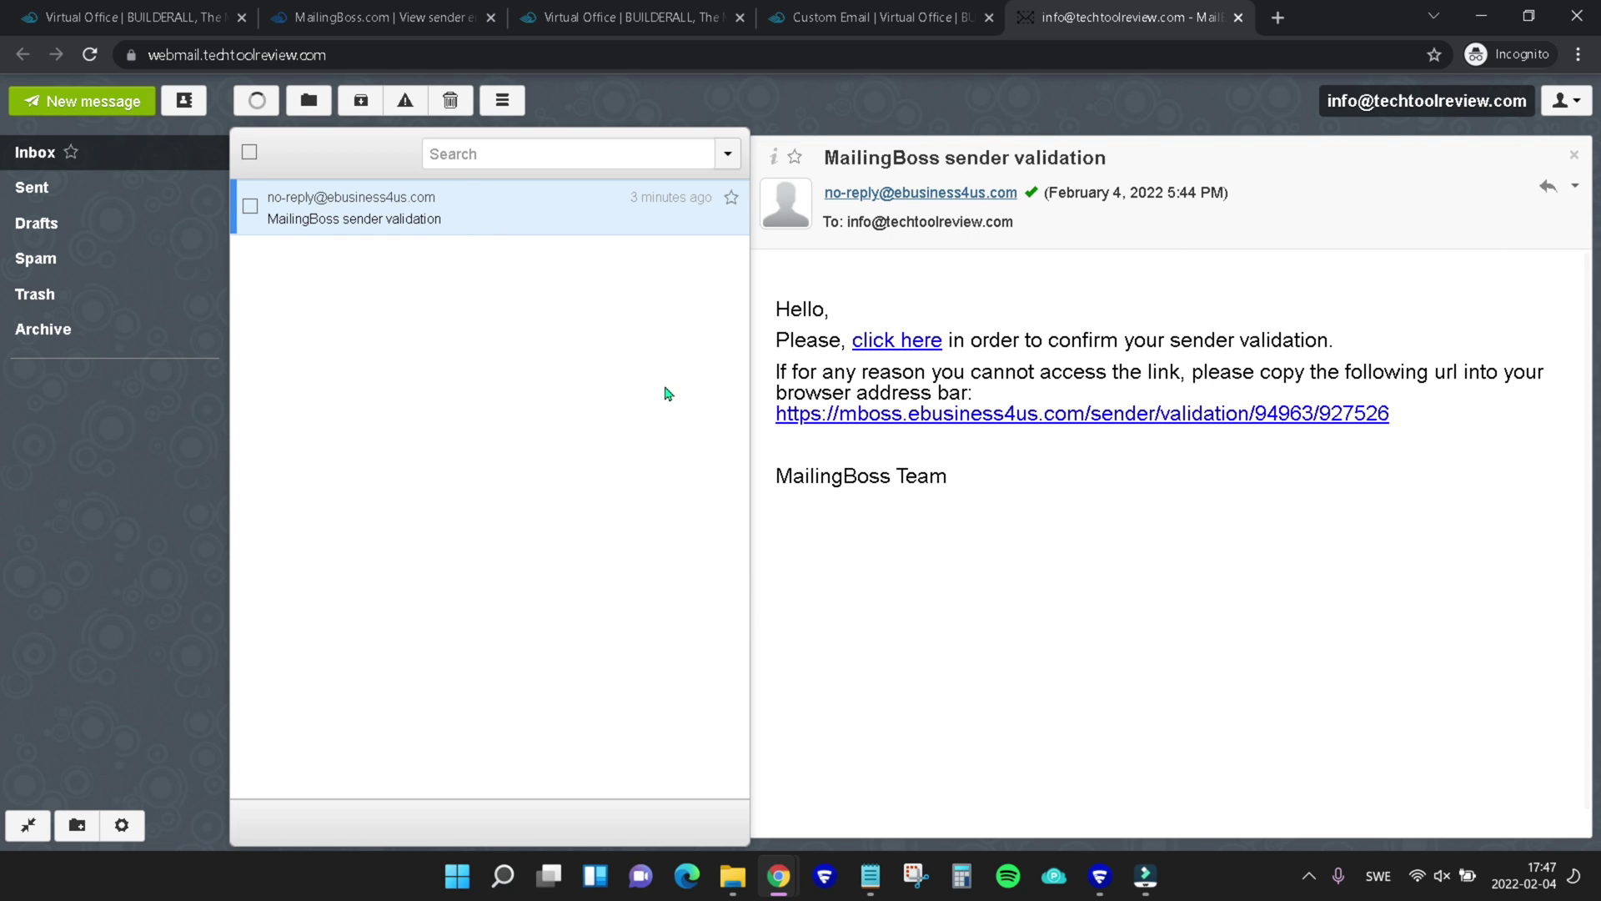
{"action": "left_click", "coordinate": [915, 345]}
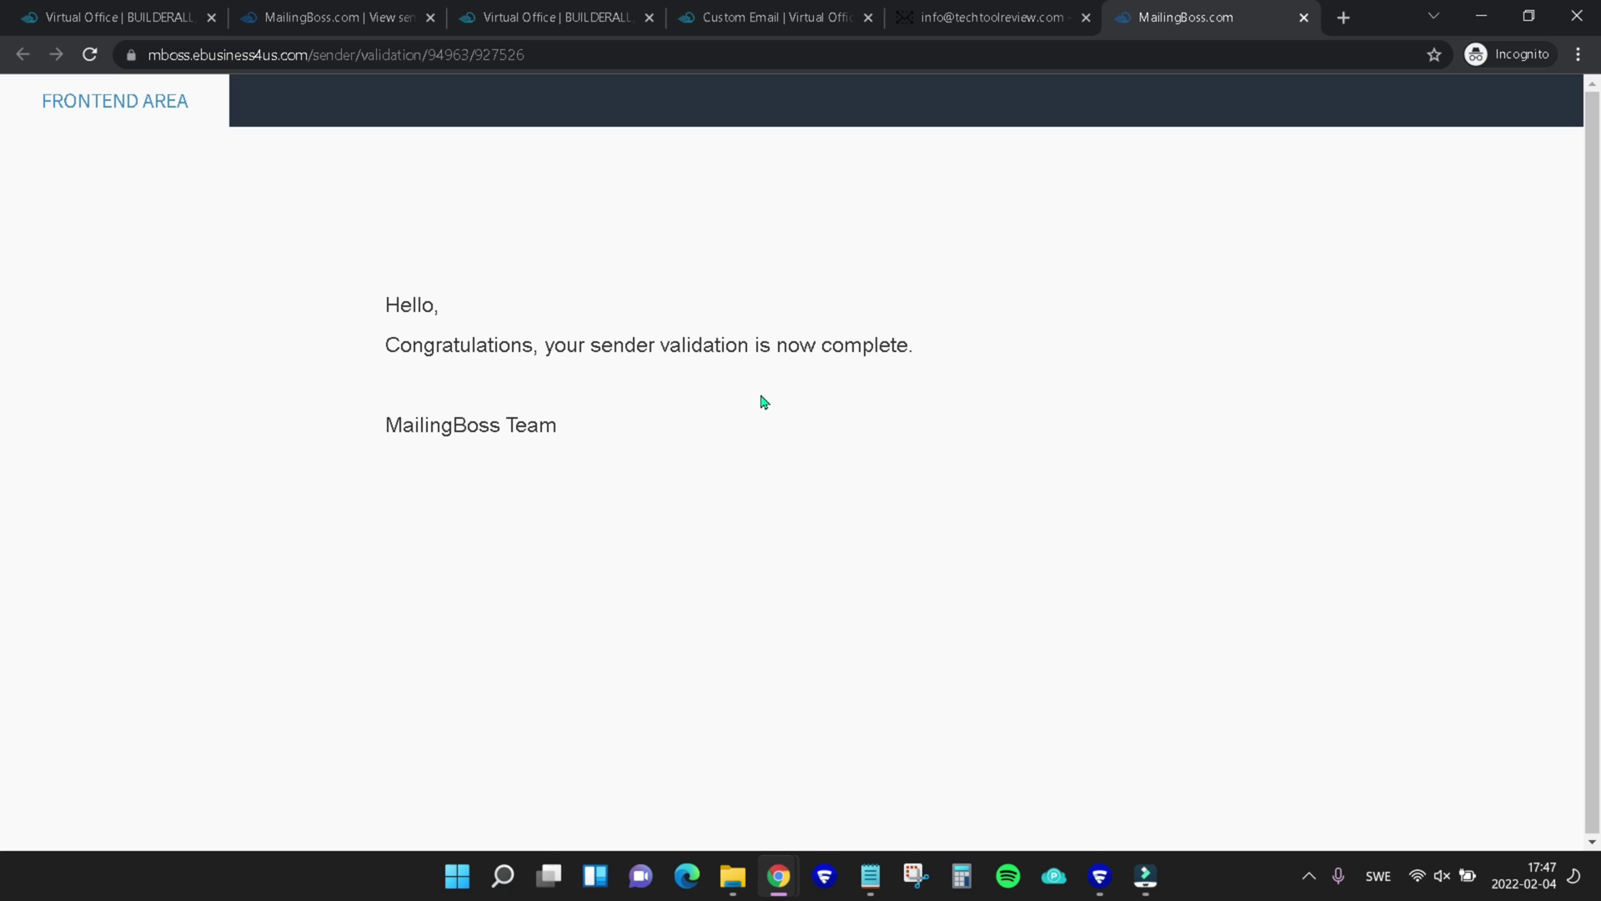
Reload MailingBoss sender emails to confirm Info Tech Tool Review shows Verified: Yes, then close the duplicate office tab
{"action": "left_click", "coordinate": [323, 25]}
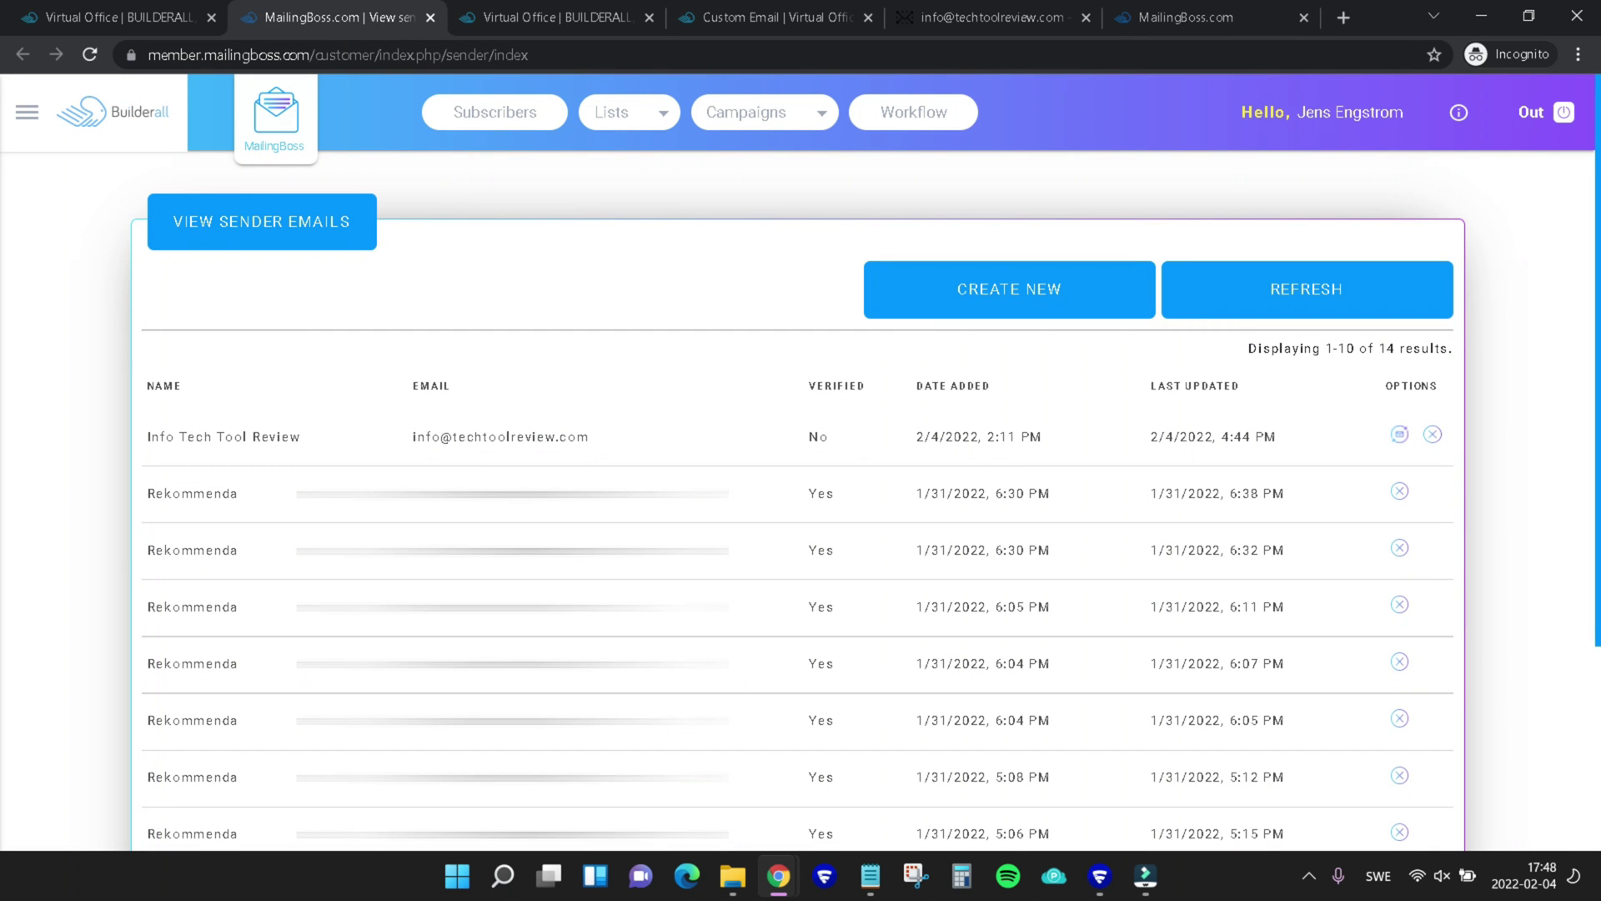
{"action": "left_click", "coordinate": [90, 55]}
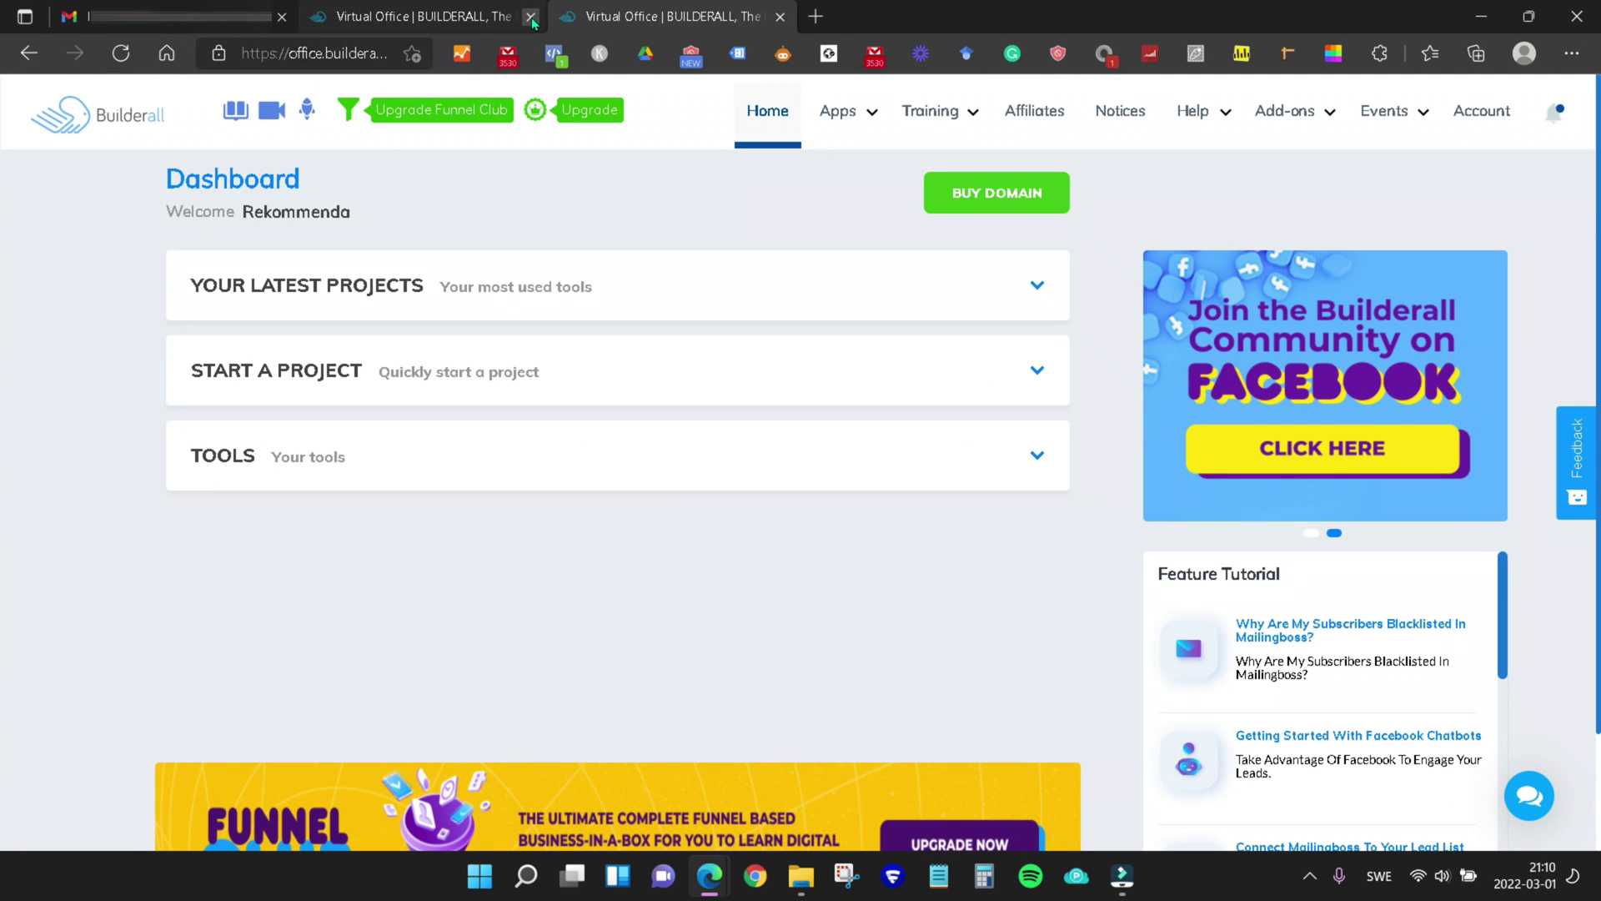
{"action": "left_click", "coordinate": [530, 17]}
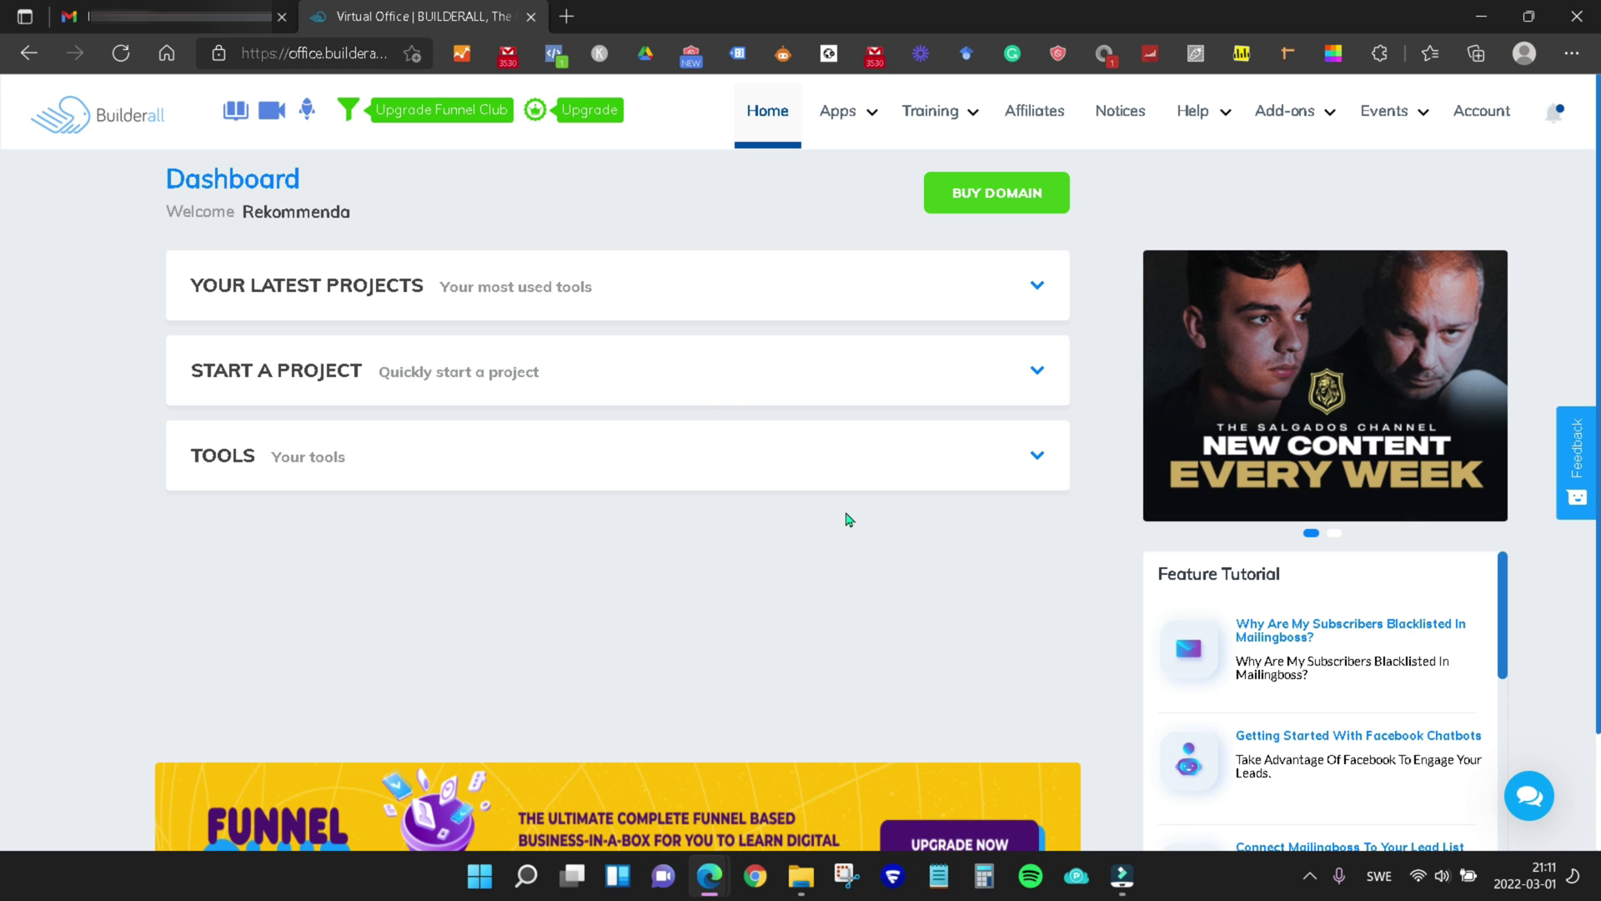
Check techtoolreview.com's DNS details (SSL active, Builderall name servers), then return to the Gmail inbox
{"action": "mouse_move", "coordinate": [830, 132]}
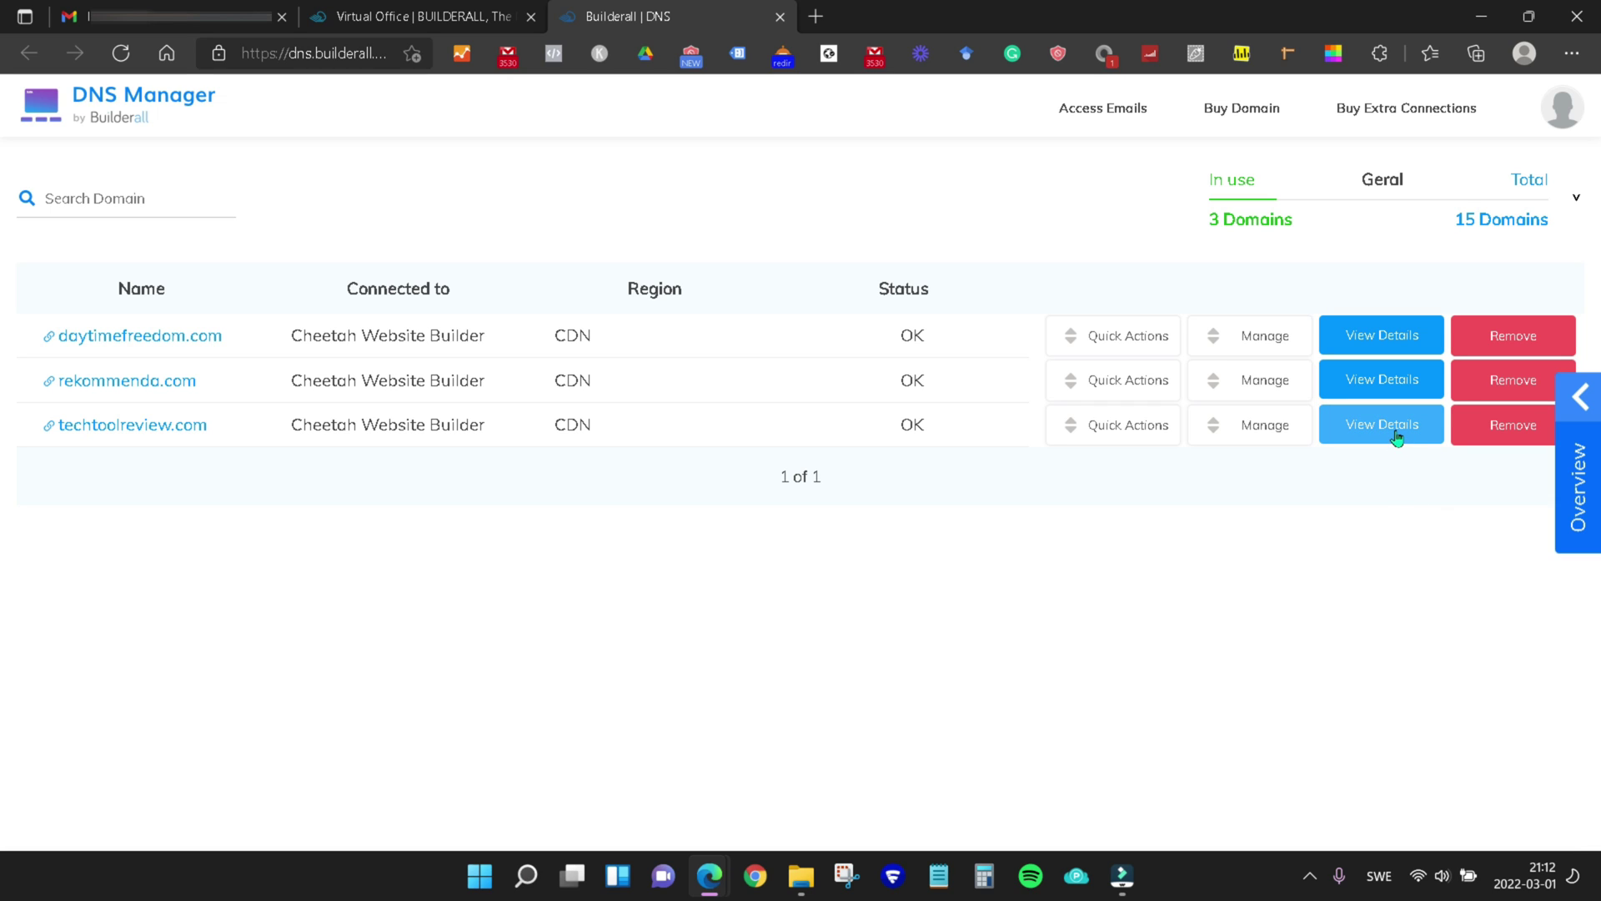
{"action": "left_click", "coordinate": [1397, 435]}
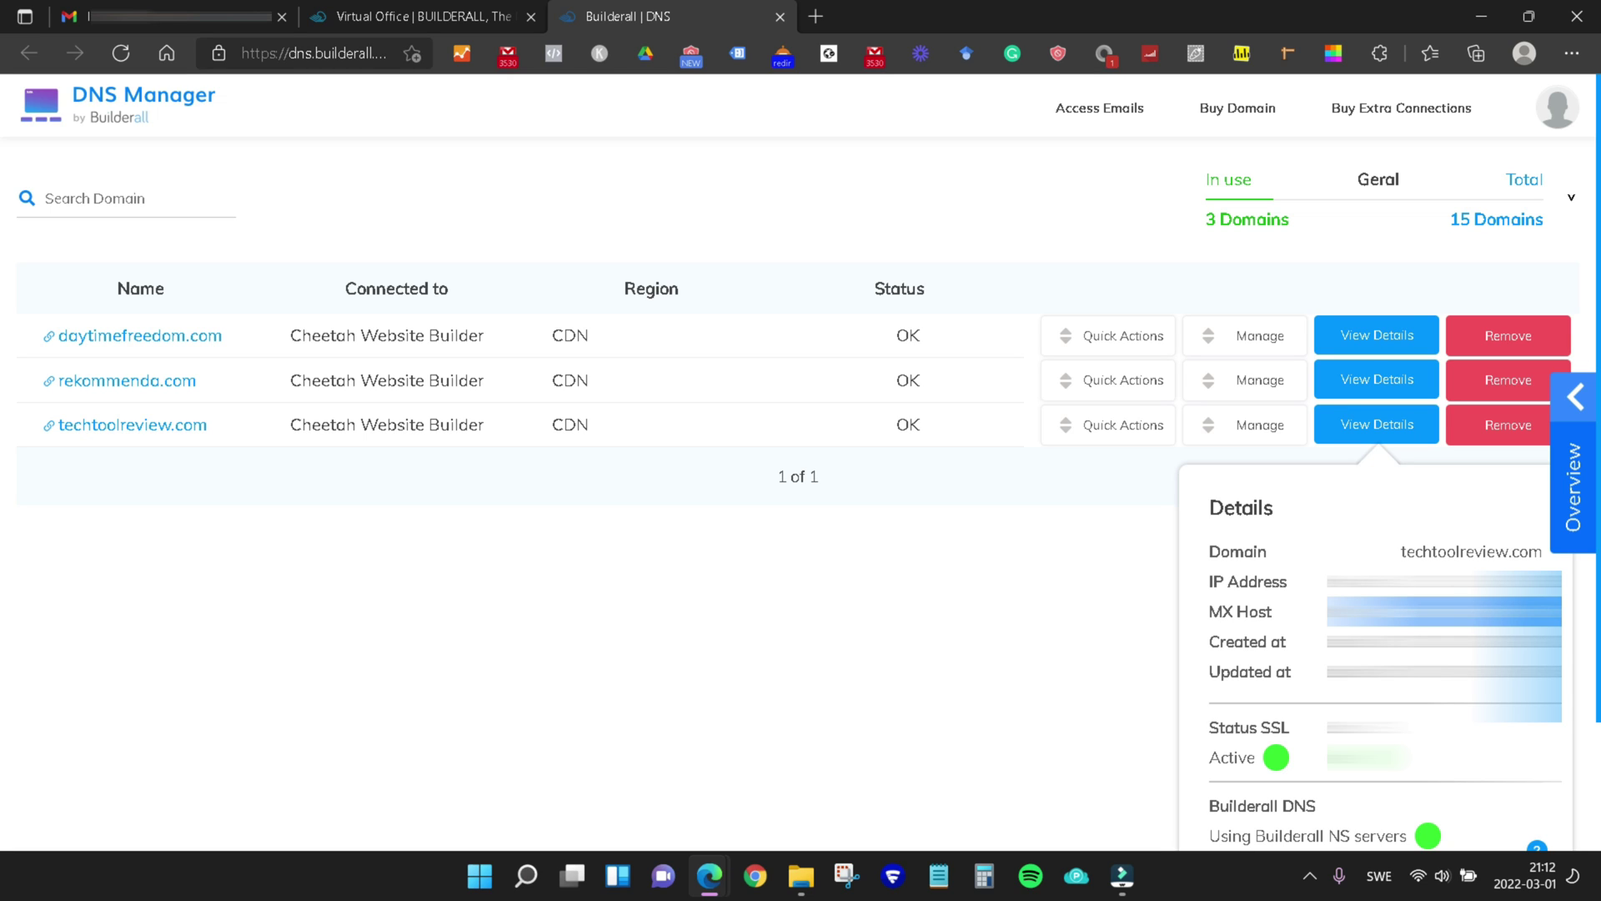
{"action": "key", "text": "Escape"}
{"action": "key", "text": "ctrl+1"}
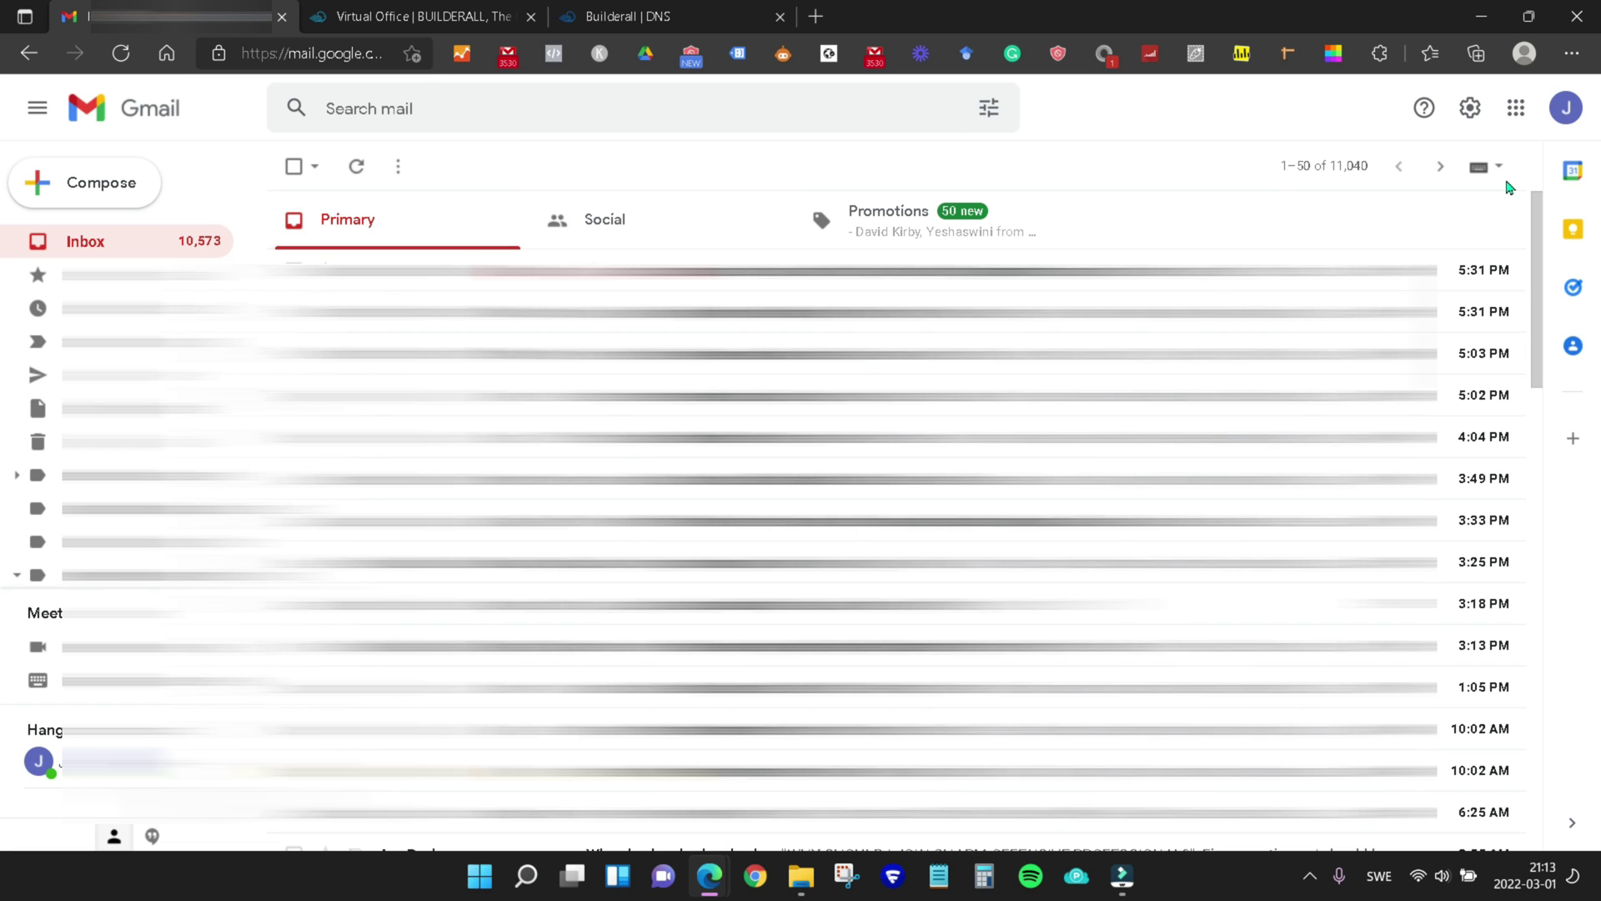
Open Gmail's full settings on the Accounts and Import tab
{"action": "left_click", "coordinate": [1465, 111]}
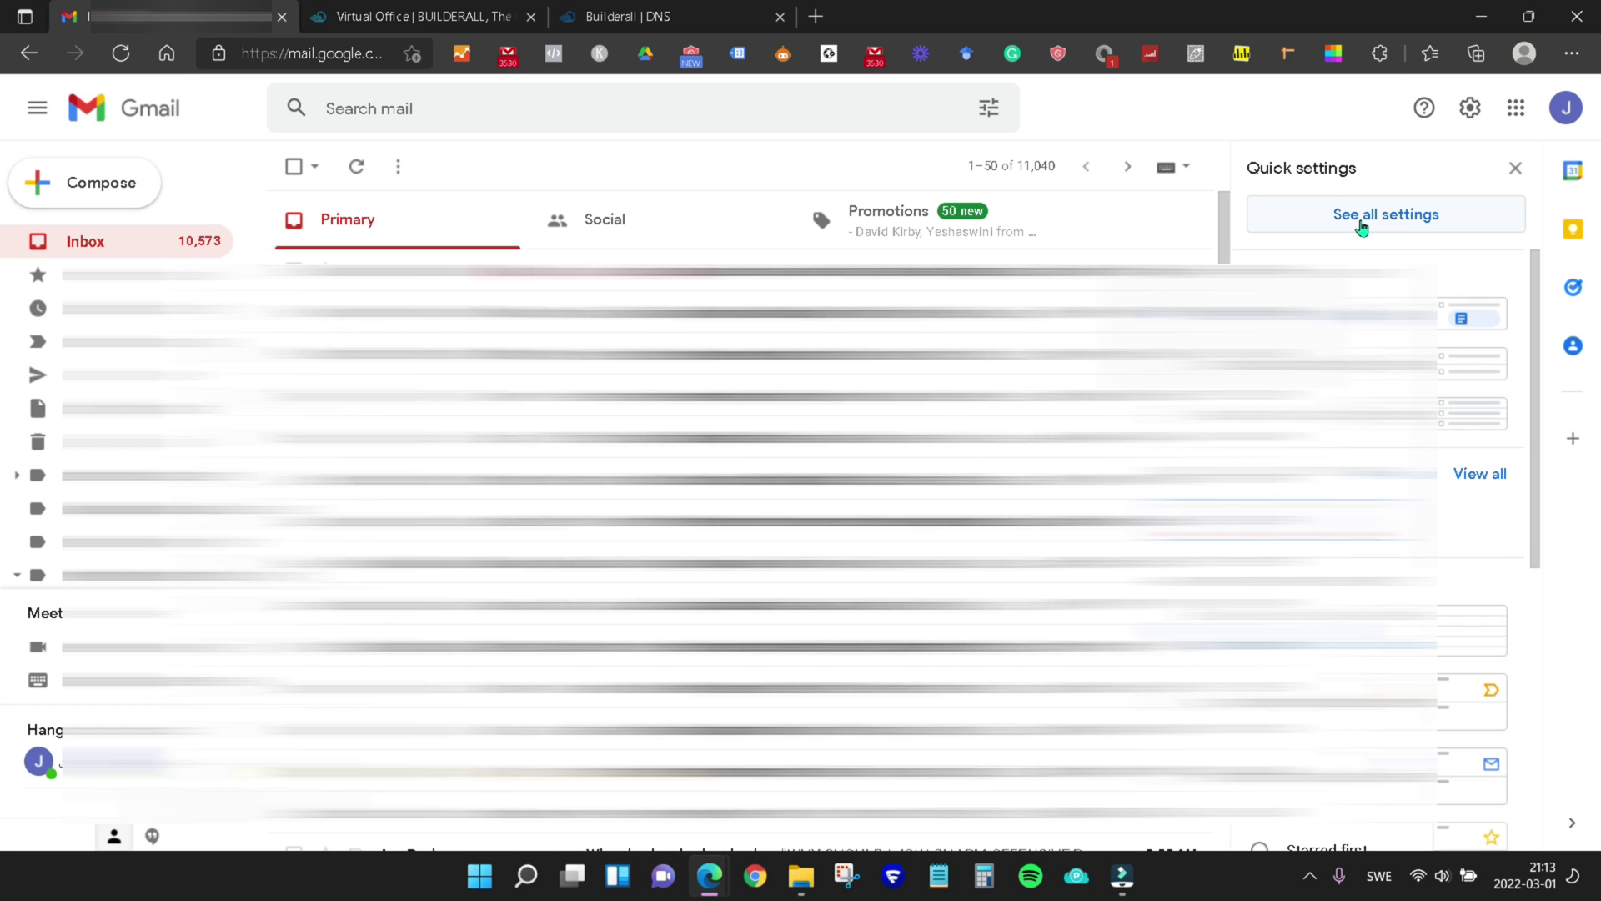
{"action": "left_click", "coordinate": [1438, 222]}
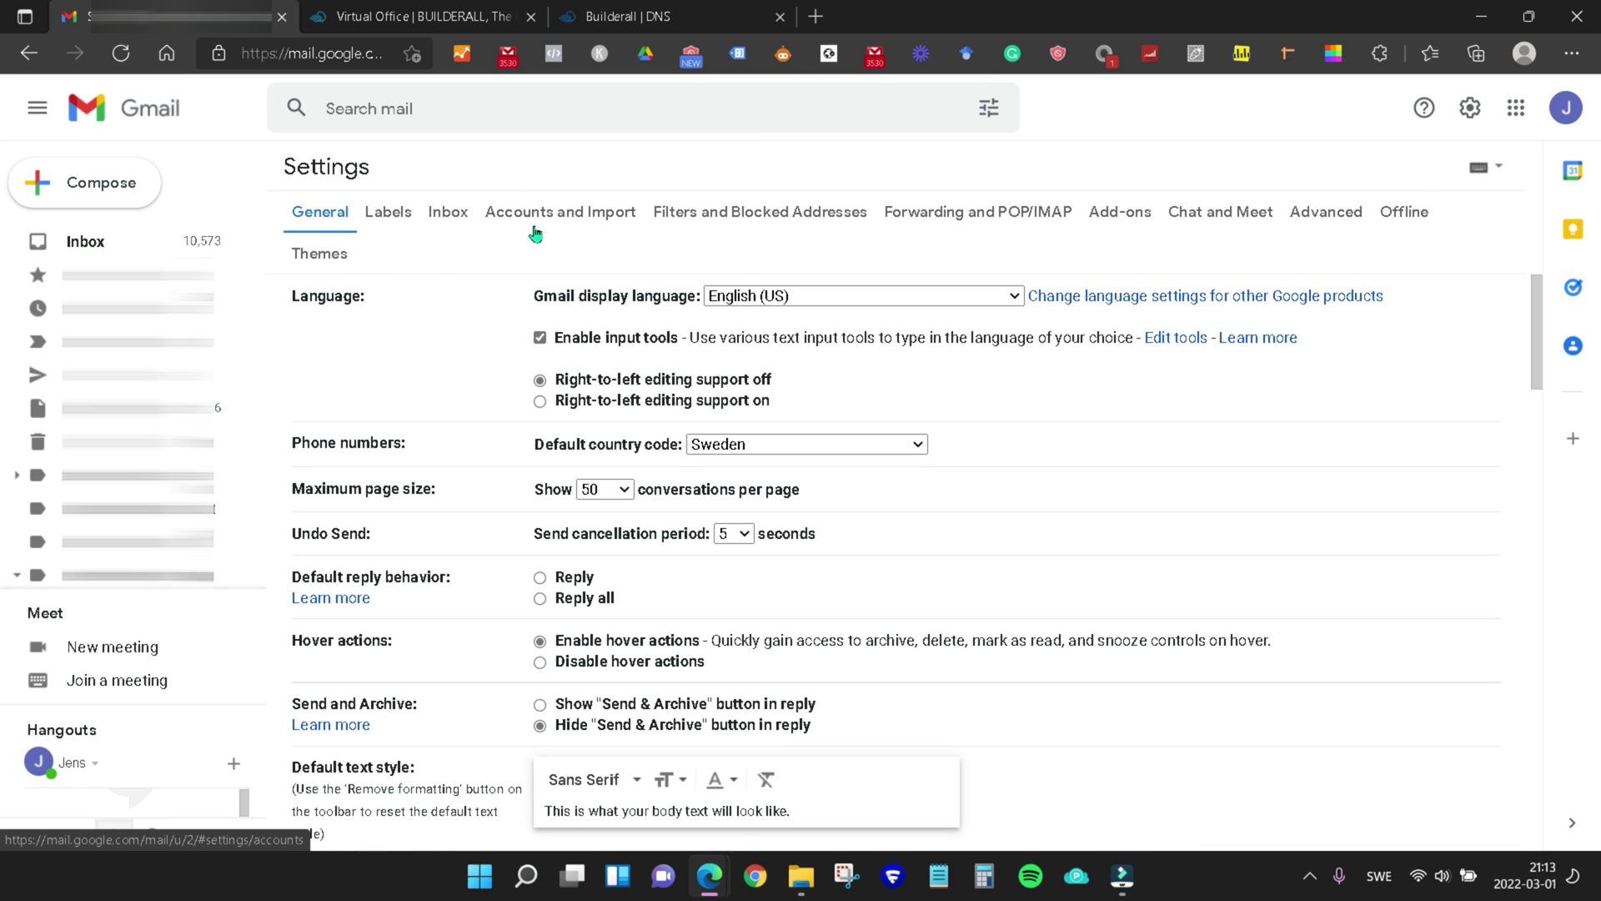
{"action": "left_click", "coordinate": [582, 222]}
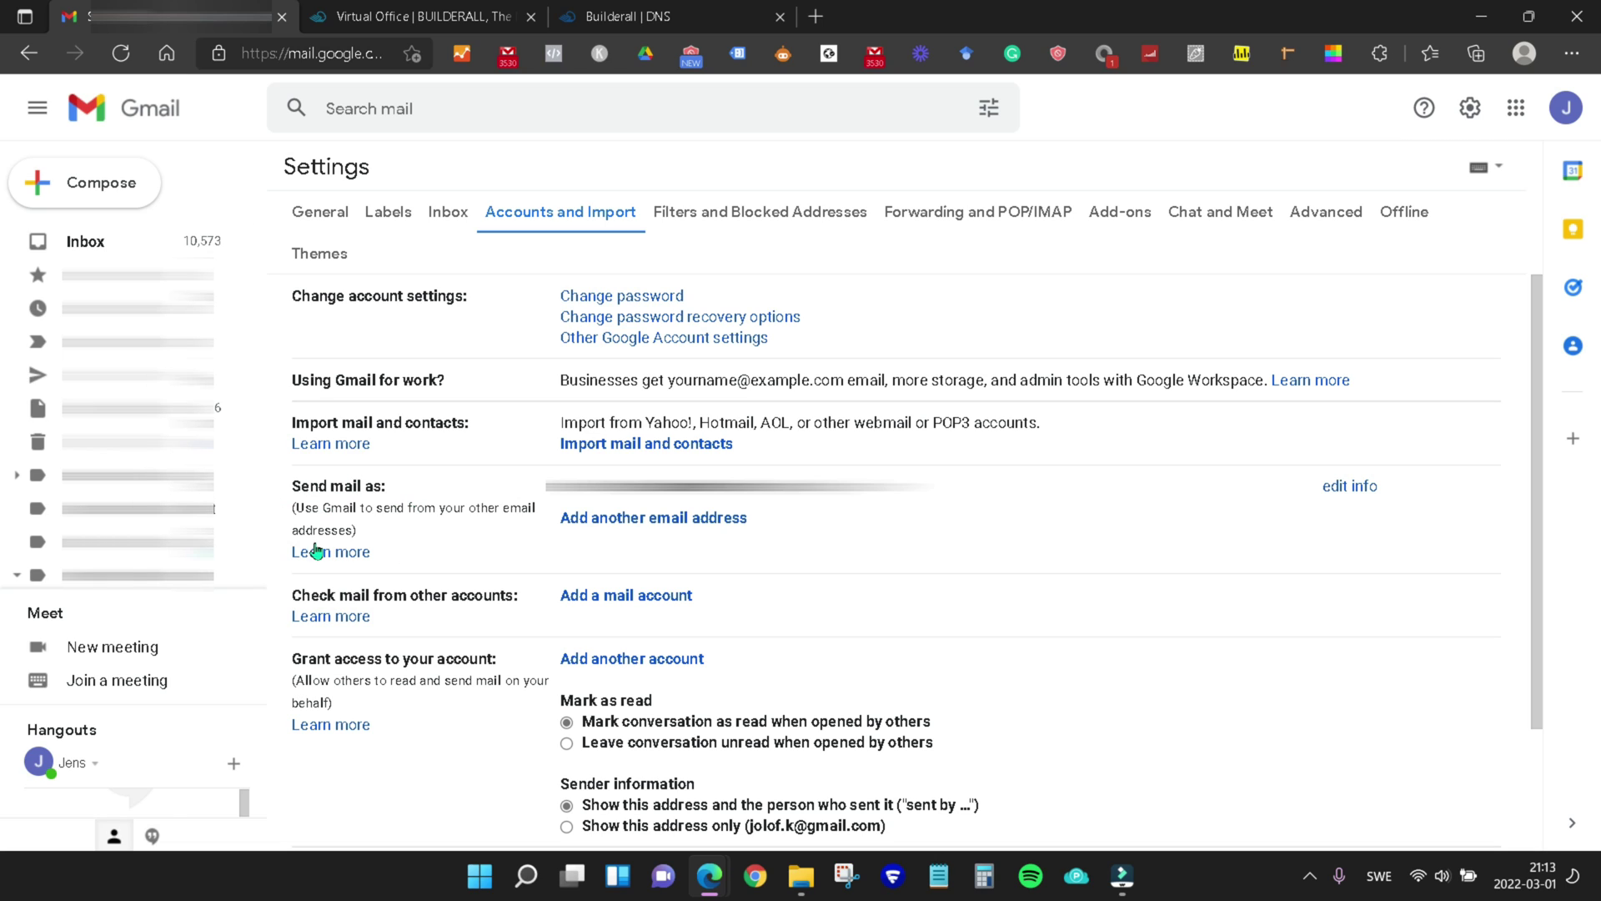
Start adding a send-as address and set its name to 'info Tech Tool Review'
{"action": "left_click", "coordinate": [656, 518]}
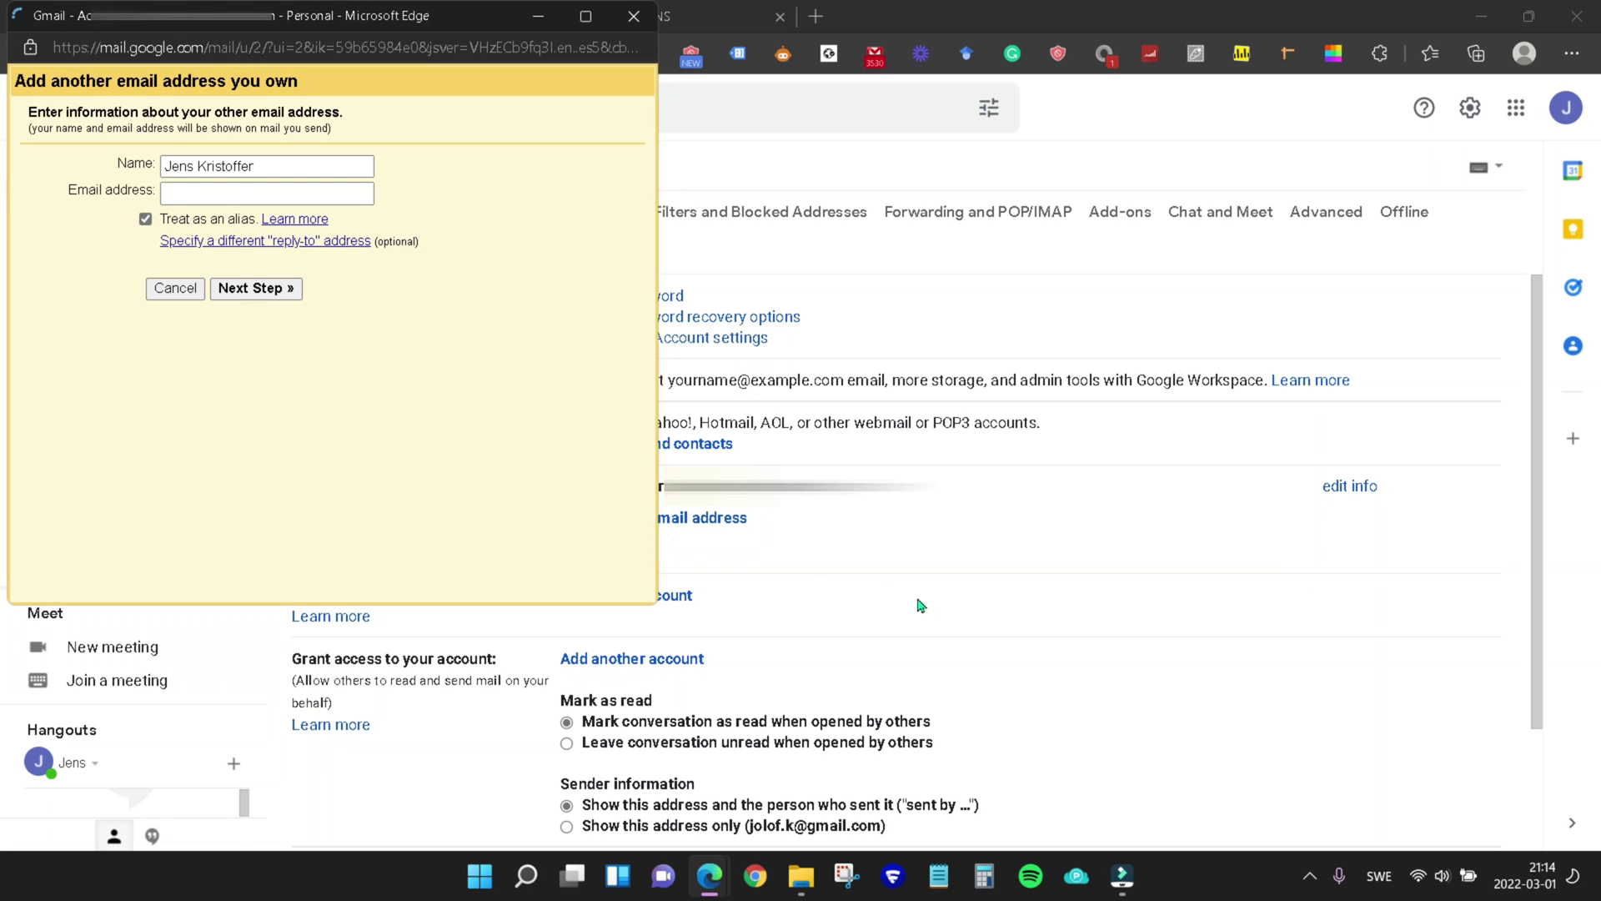
{"action": "left_click", "coordinate": [287, 160]}
{"action": "left_click_drag", "start_coordinate": [277, 162], "coordinate": [140, 164]}
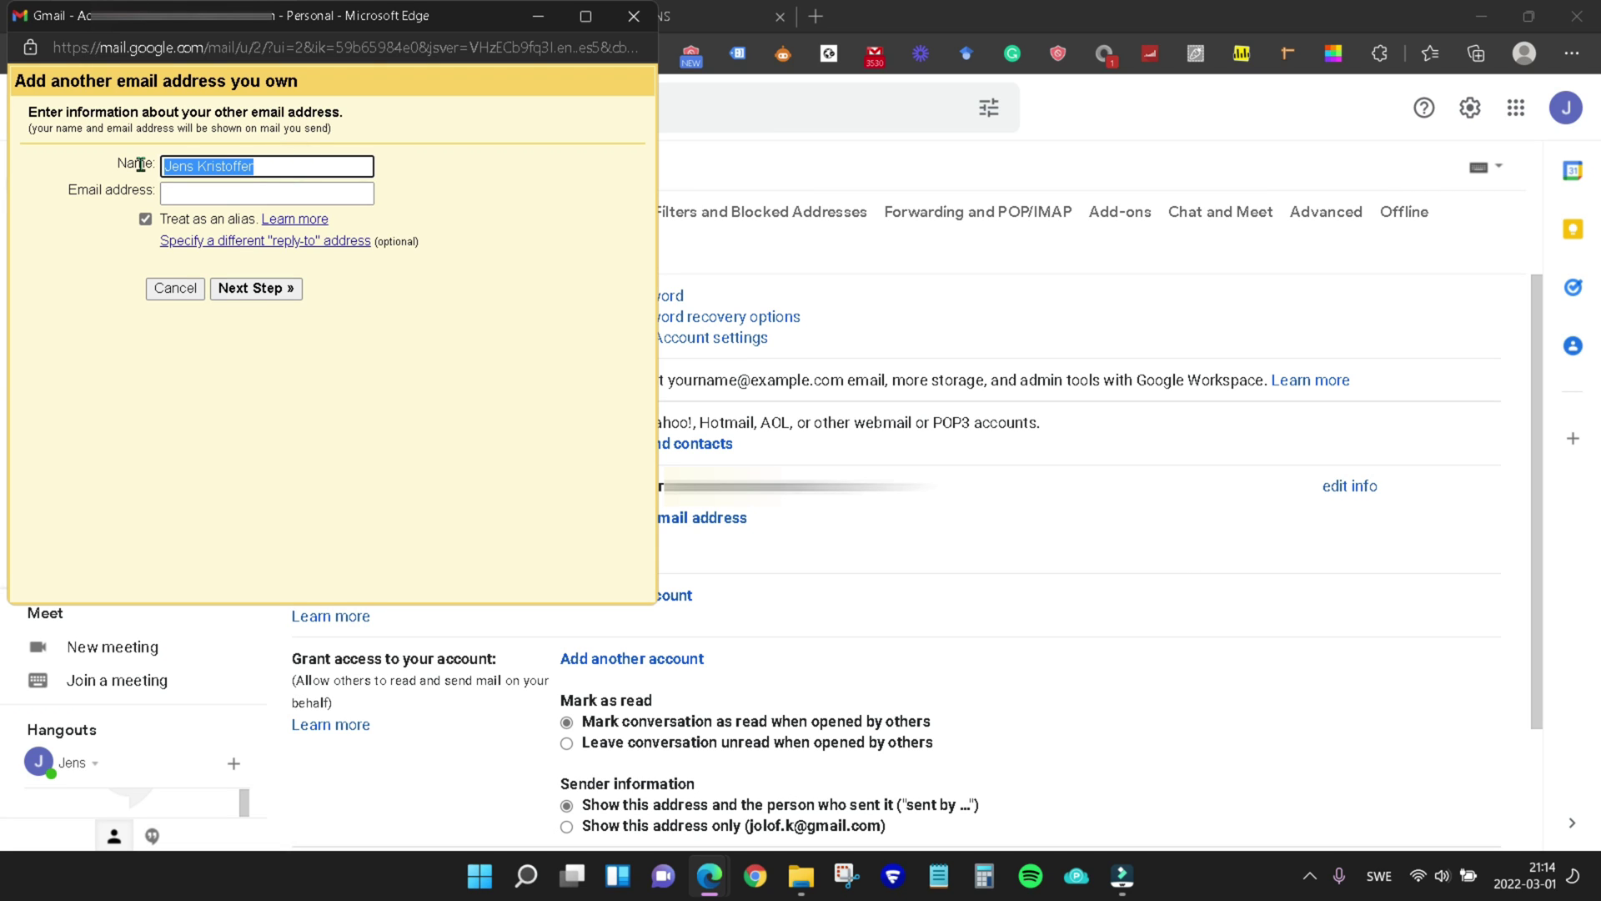
{"action": "key", "text": "BackSpace"}
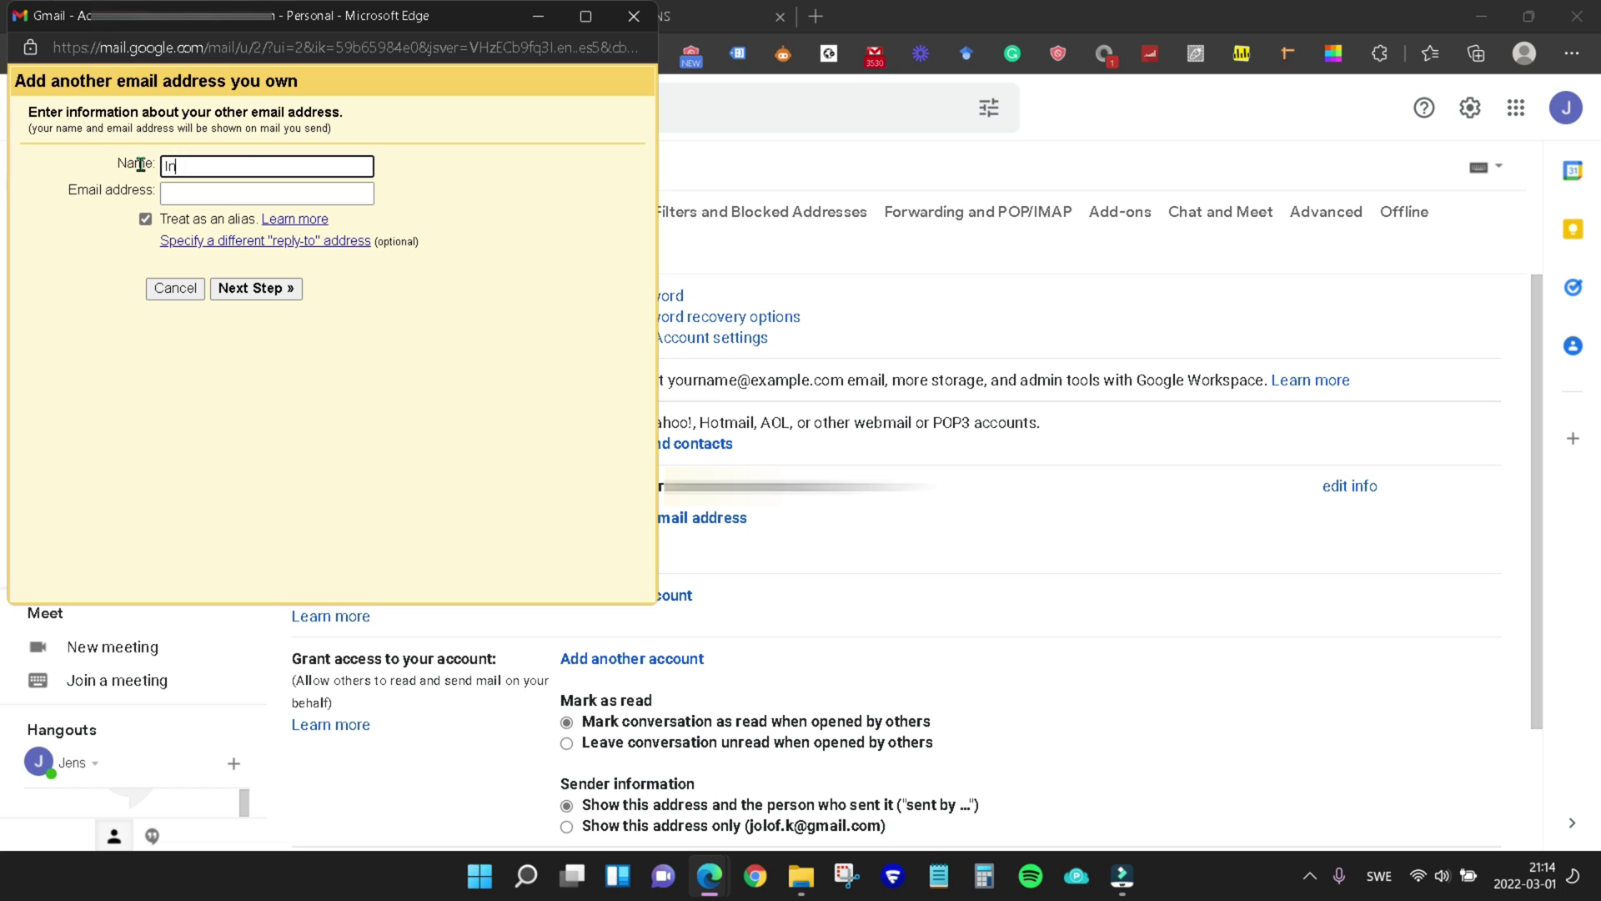
{"action": "type", "text": "info Tech Tool Review"}
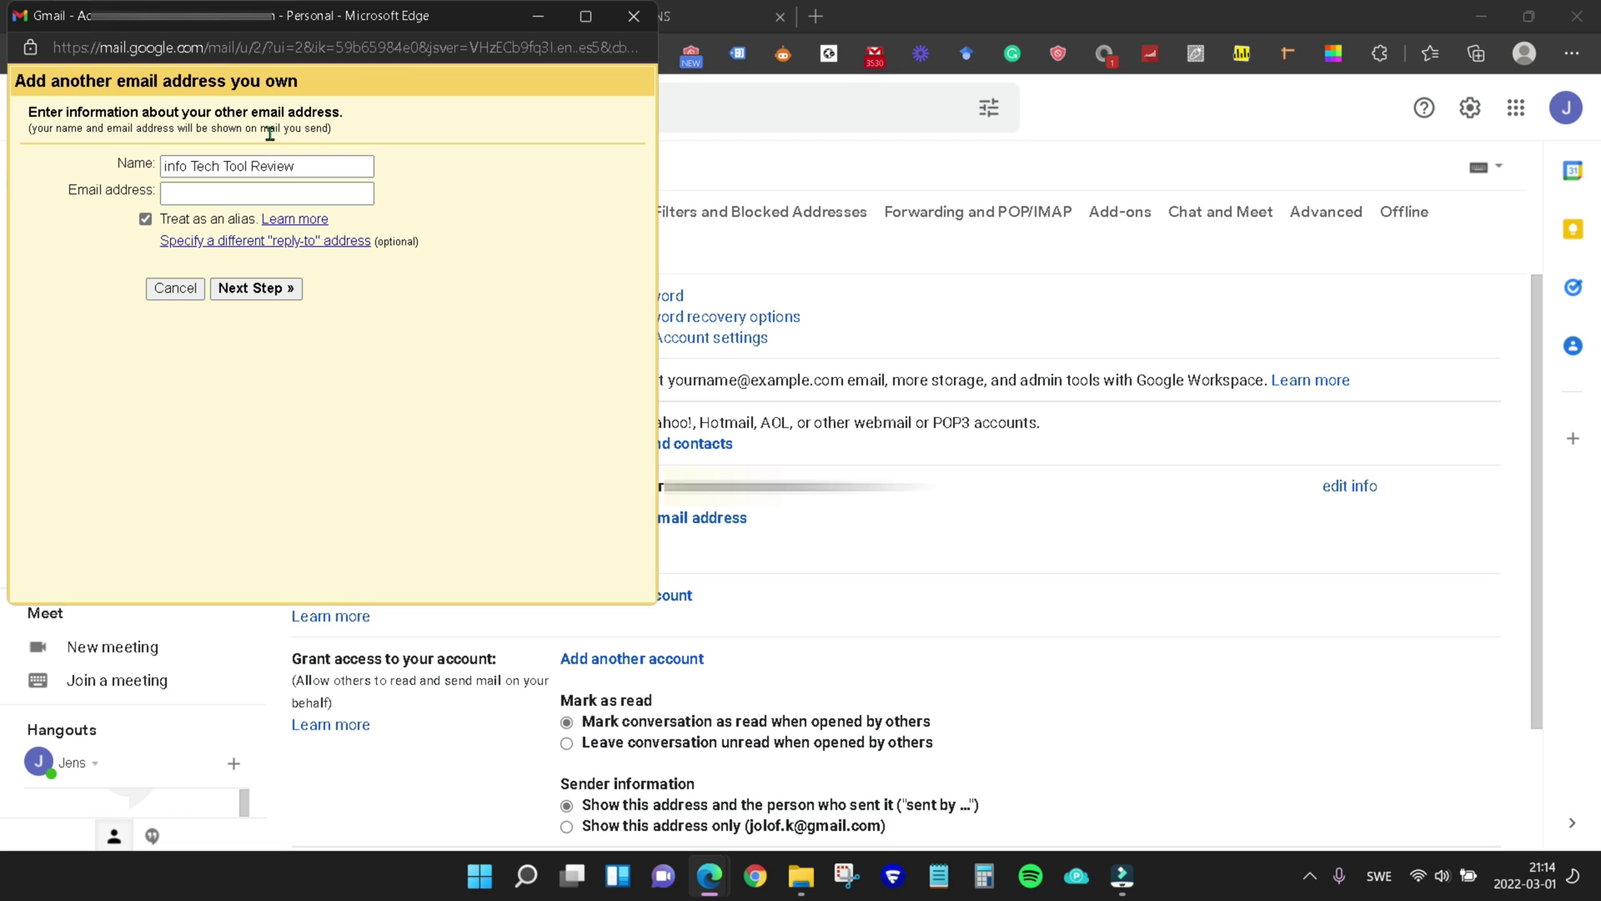
{"action": "left_click", "coordinate": [177, 201]}
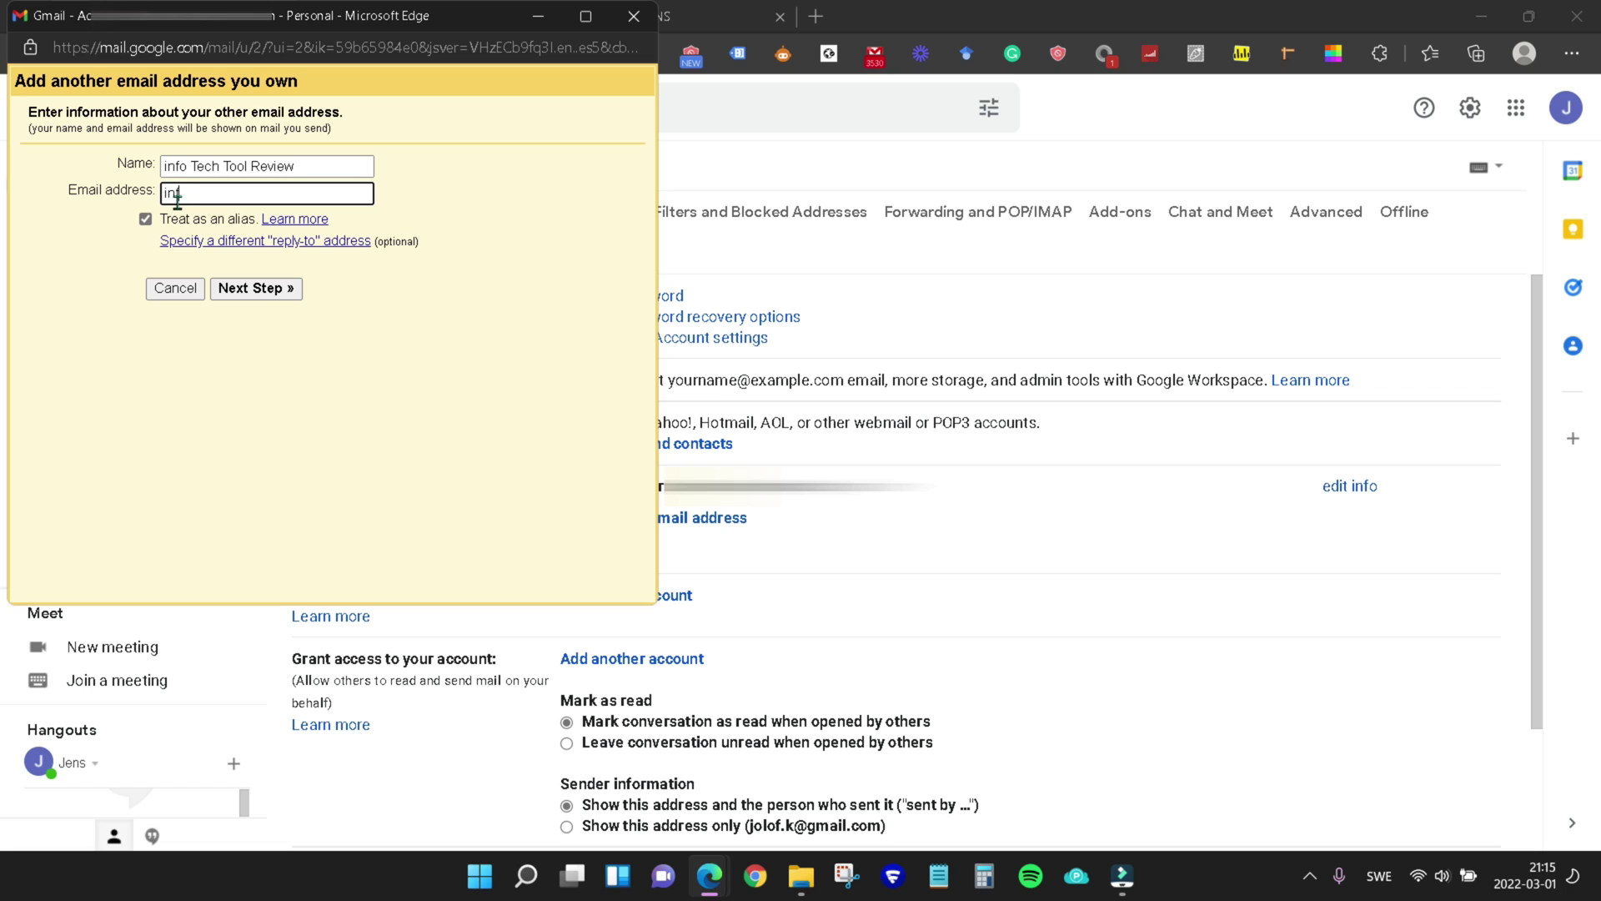
{"action": "key", "text": "Down"}
{"action": "key", "text": "Return"}
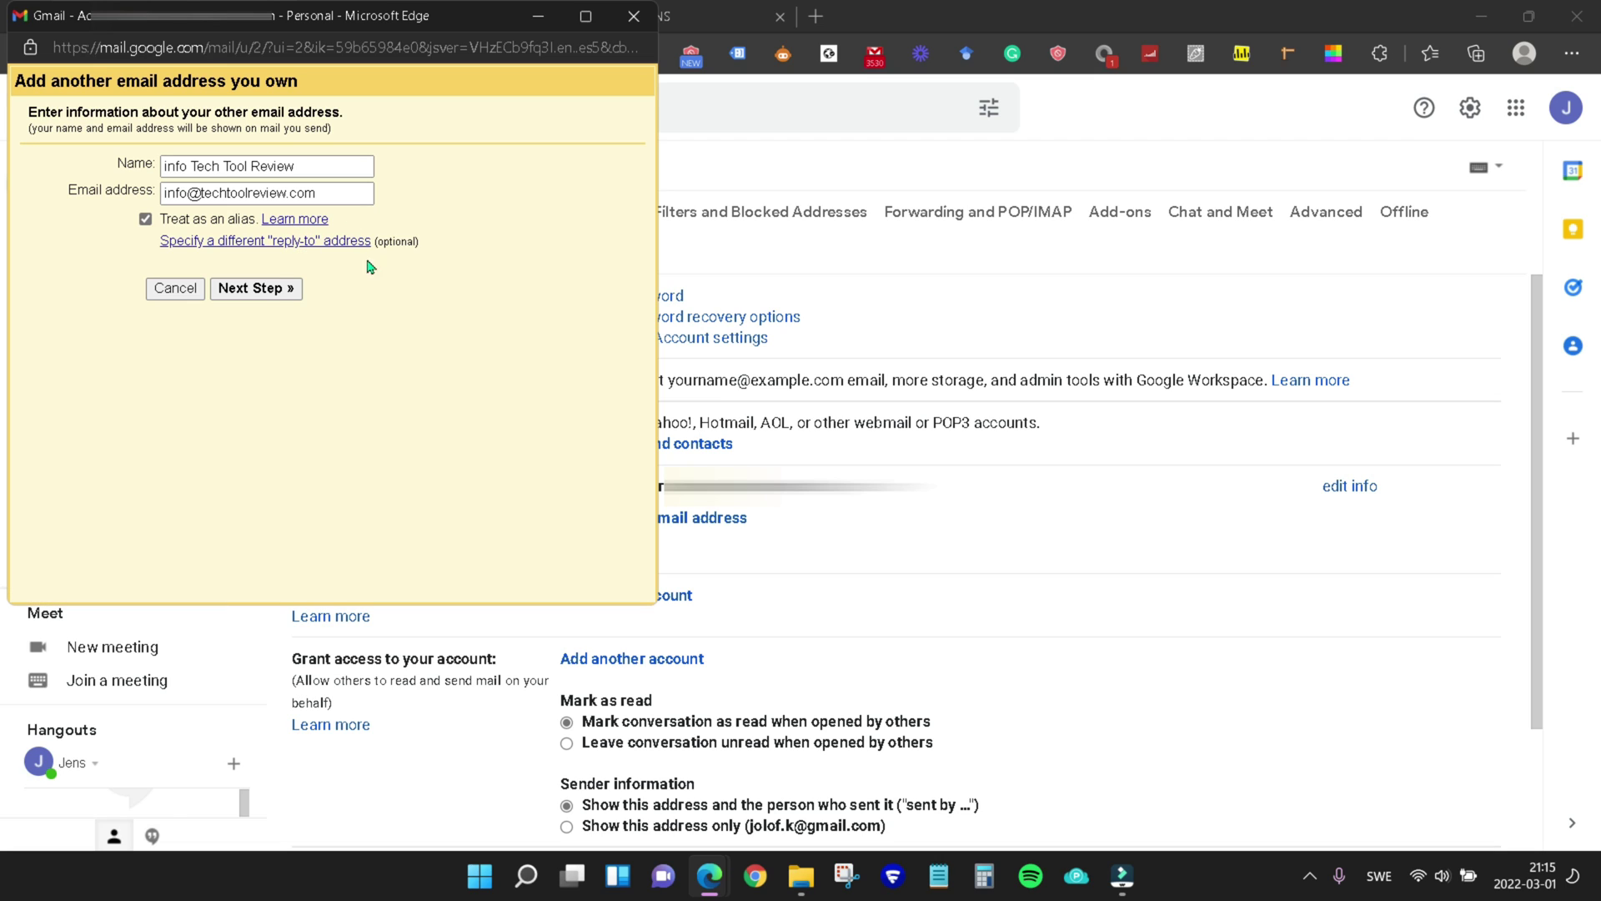
{"action": "left_click", "coordinate": [147, 220]}
On the SMTP step, replace the server with mail06.l4email.com and set port 465
{"action": "left_click", "coordinate": [254, 288]}
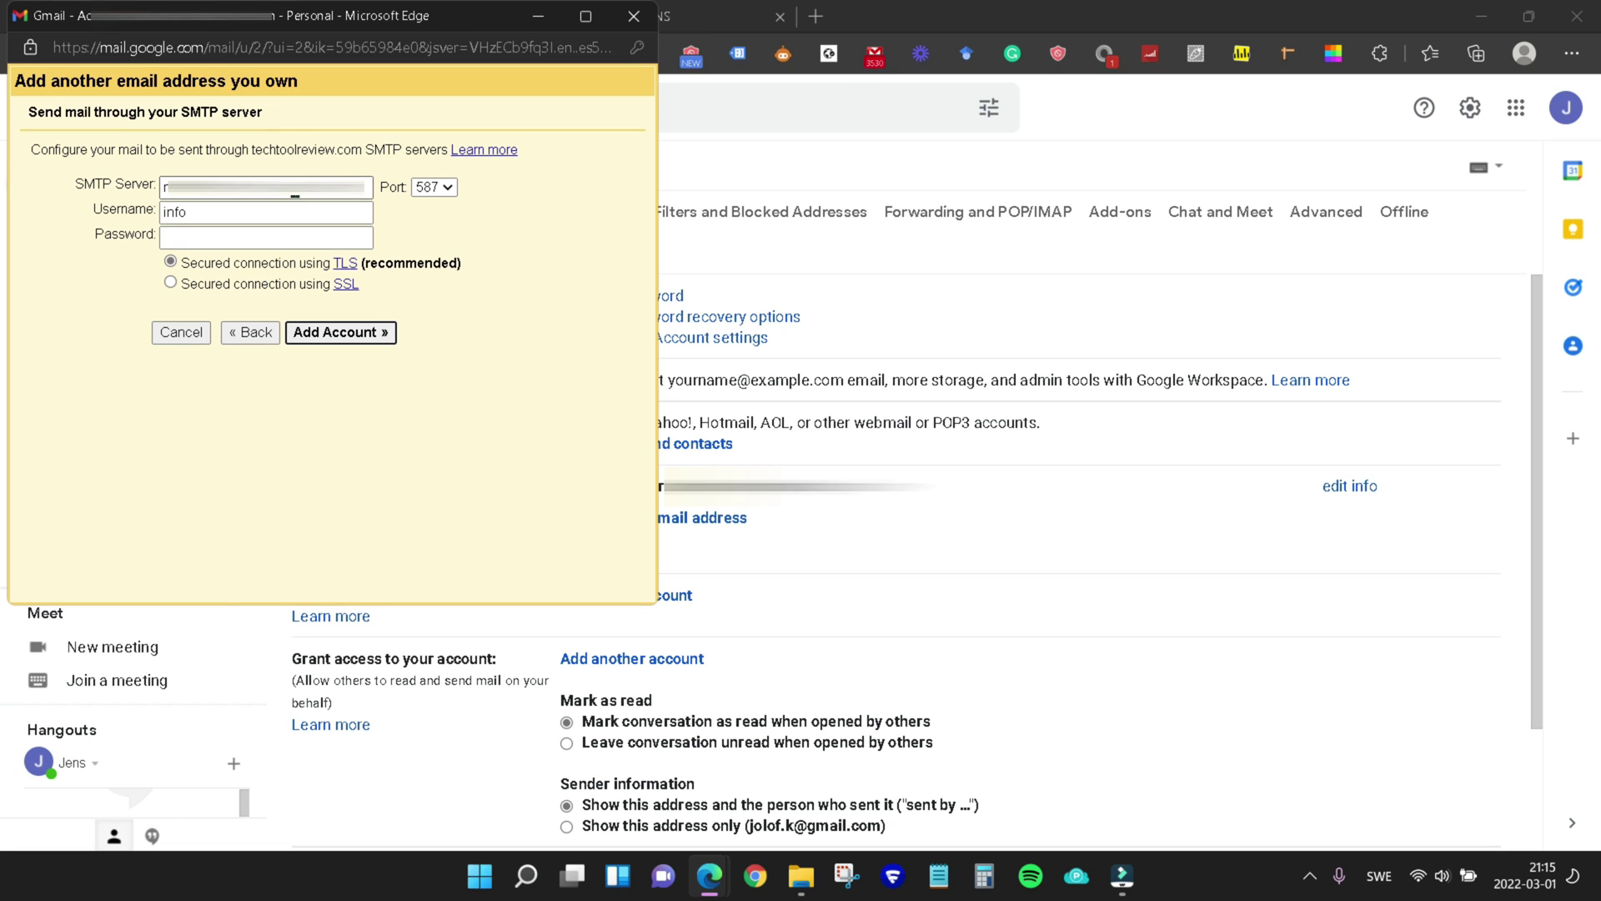
{"action": "double_click", "coordinate": [296, 186]}
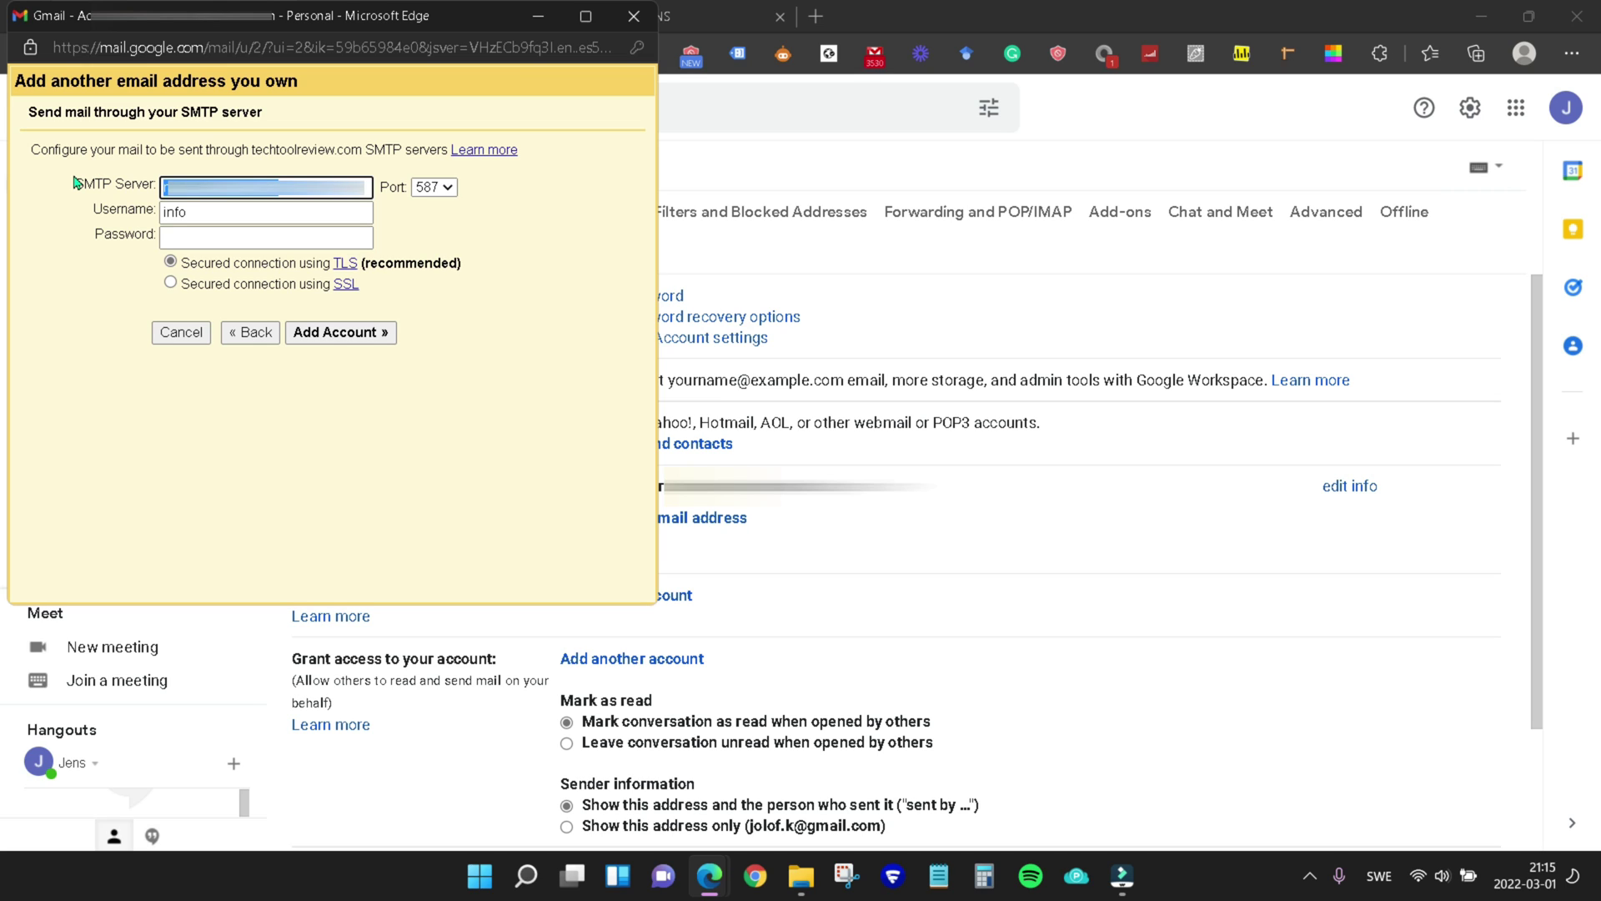
{"action": "key", "text": "ctrl+v"}
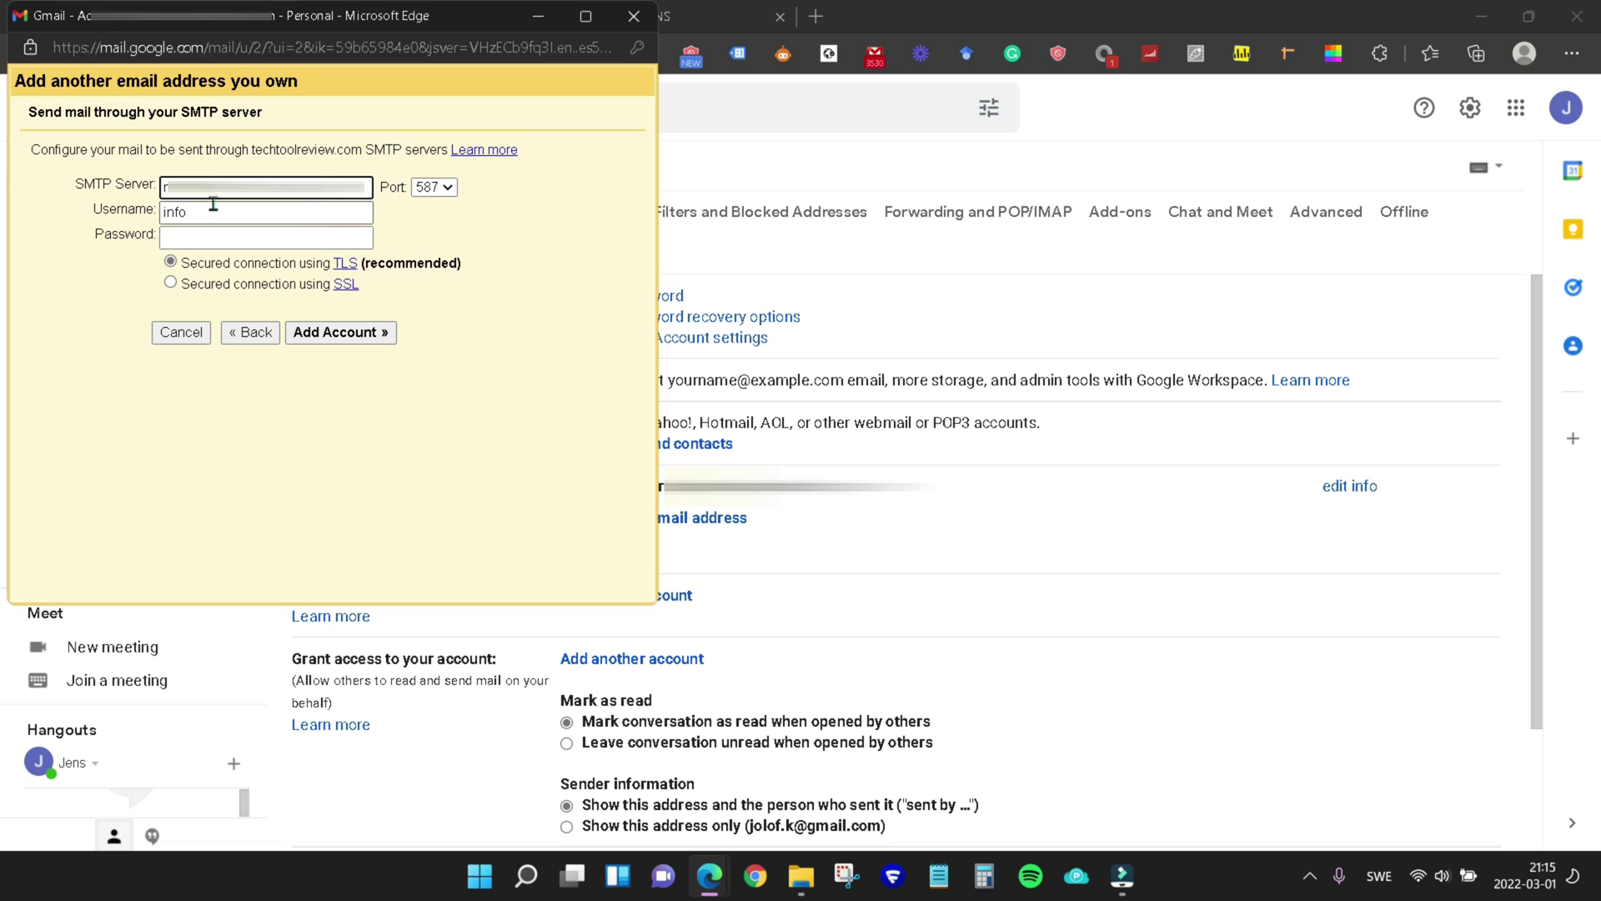
{"action": "left_click", "coordinate": [411, 206]}
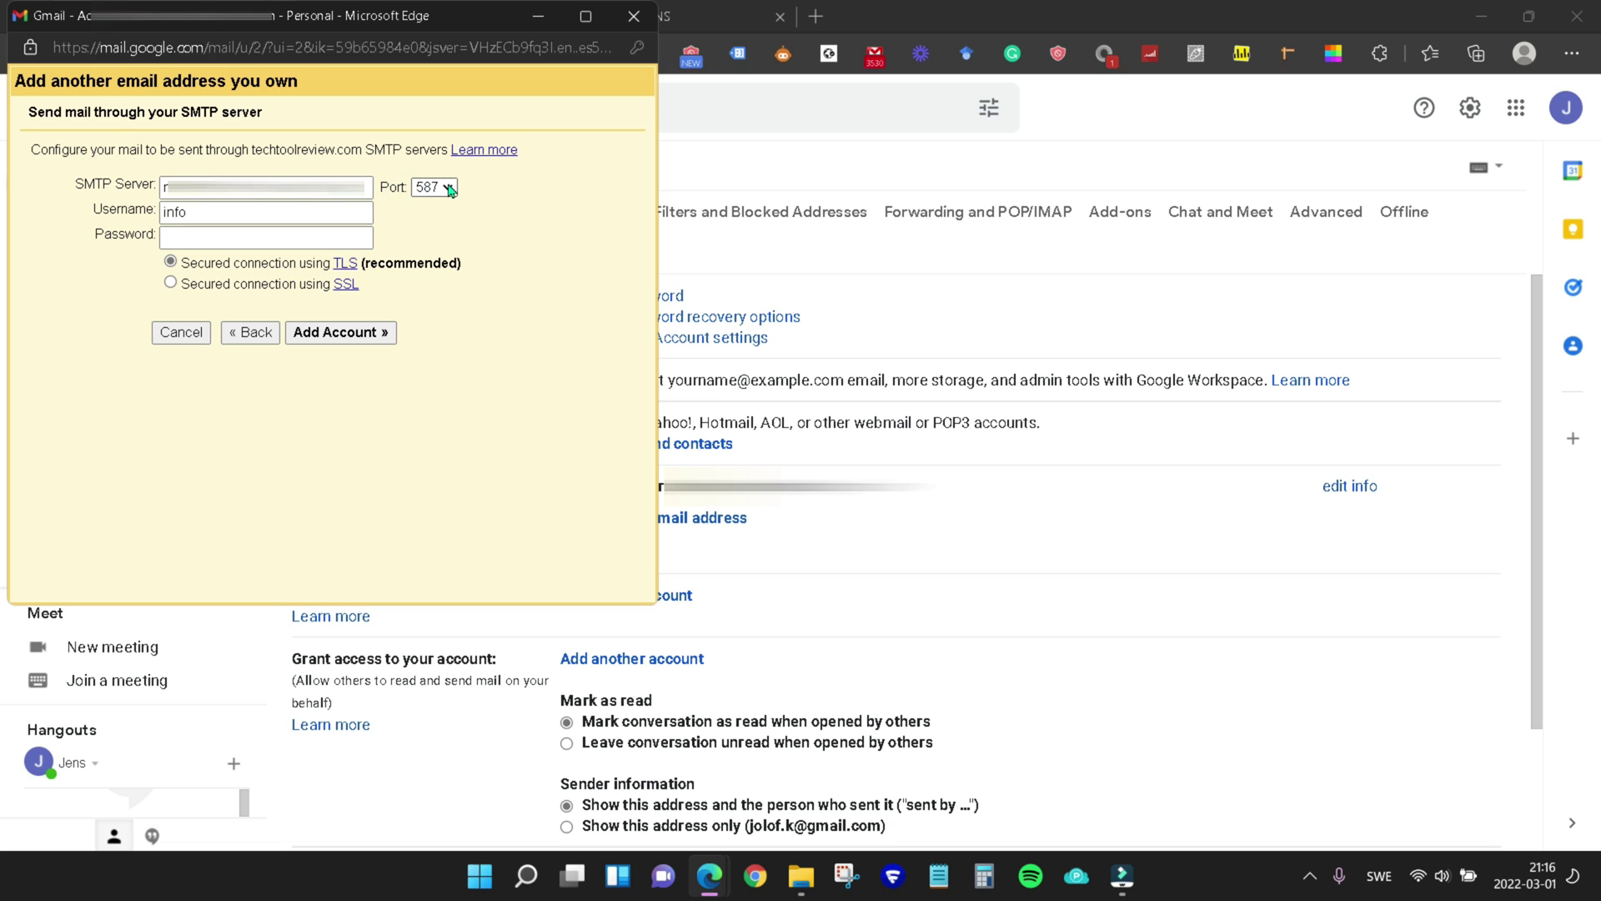
{"action": "left_click", "coordinate": [448, 190]}
{"action": "left_click", "coordinate": [448, 226]}
{"action": "left_click", "coordinate": [538, 215]}
Change the SMTP username to the full address and add the account
{"action": "left_click", "coordinate": [544, 209]}
{"action": "left_click", "coordinate": [222, 214]}
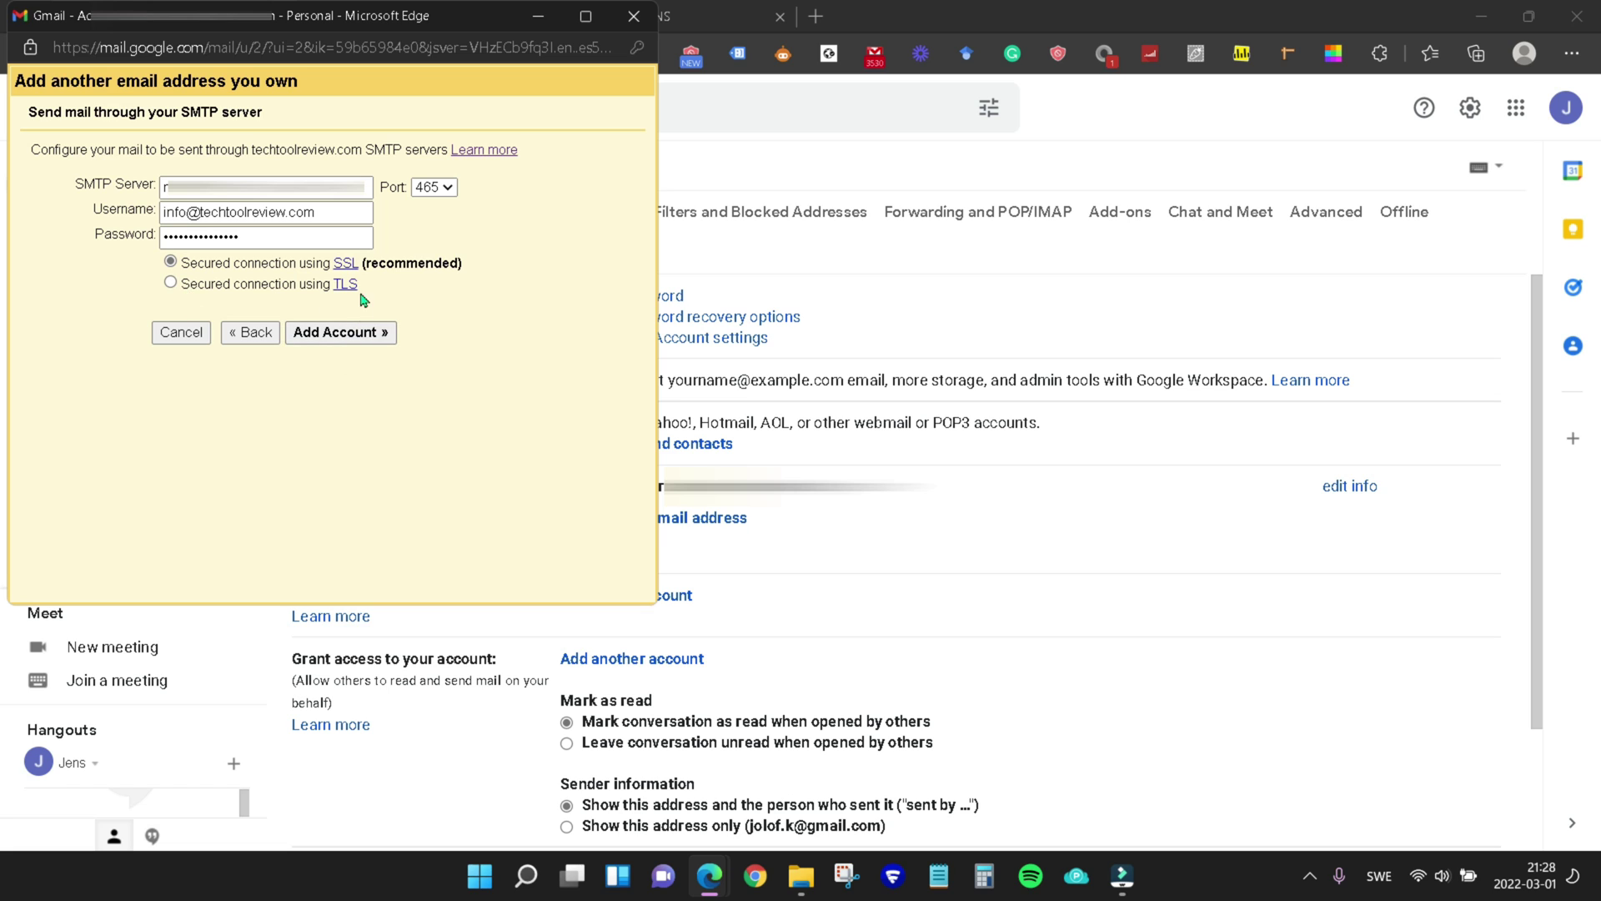
{"action": "left_click", "coordinate": [342, 334]}
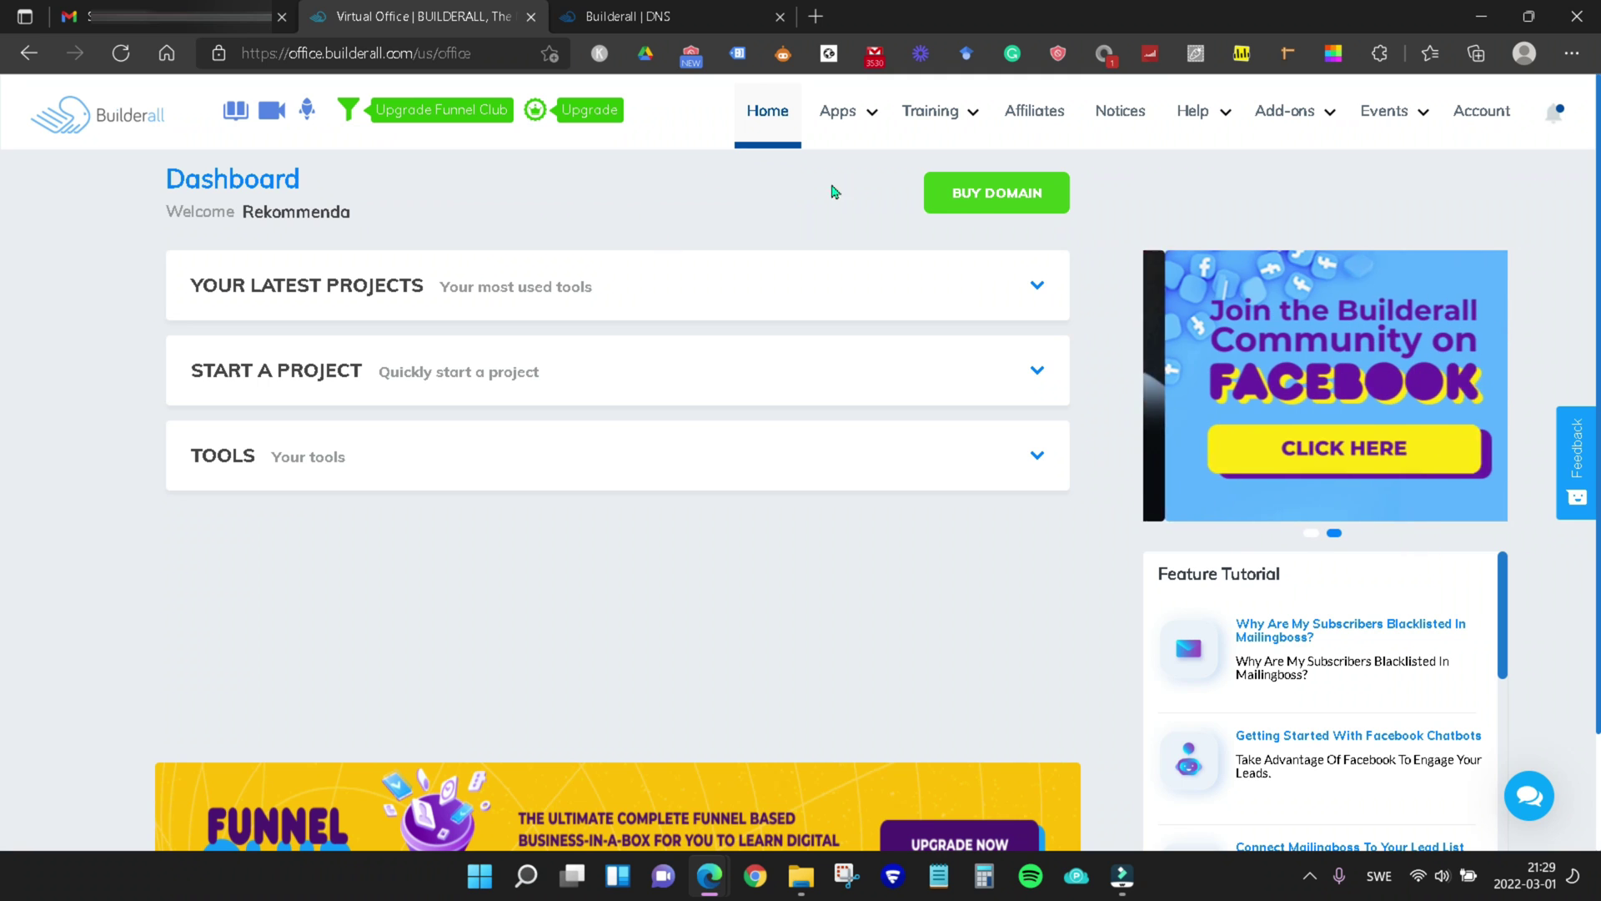
Open the Gmail confirmation email in the domain's RainLoop webmail and copy its confirmation code
{"action": "left_click", "coordinate": [838, 114]}
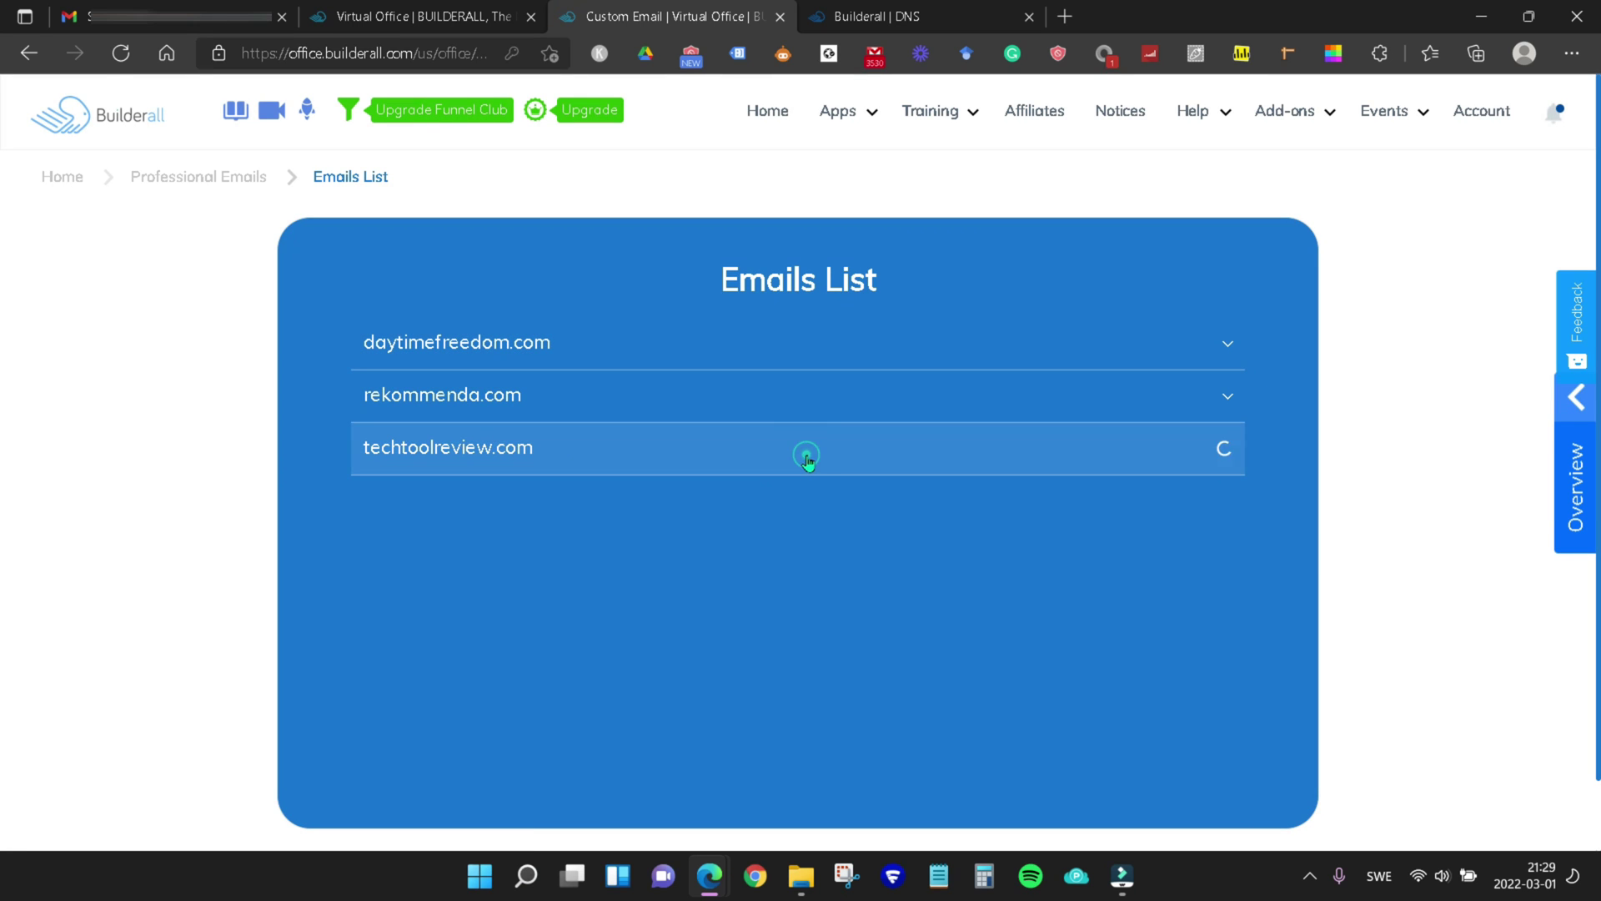
{"action": "scroll", "coordinate": [832, 546], "scroll_direction": "down", "scroll_amount": 1}
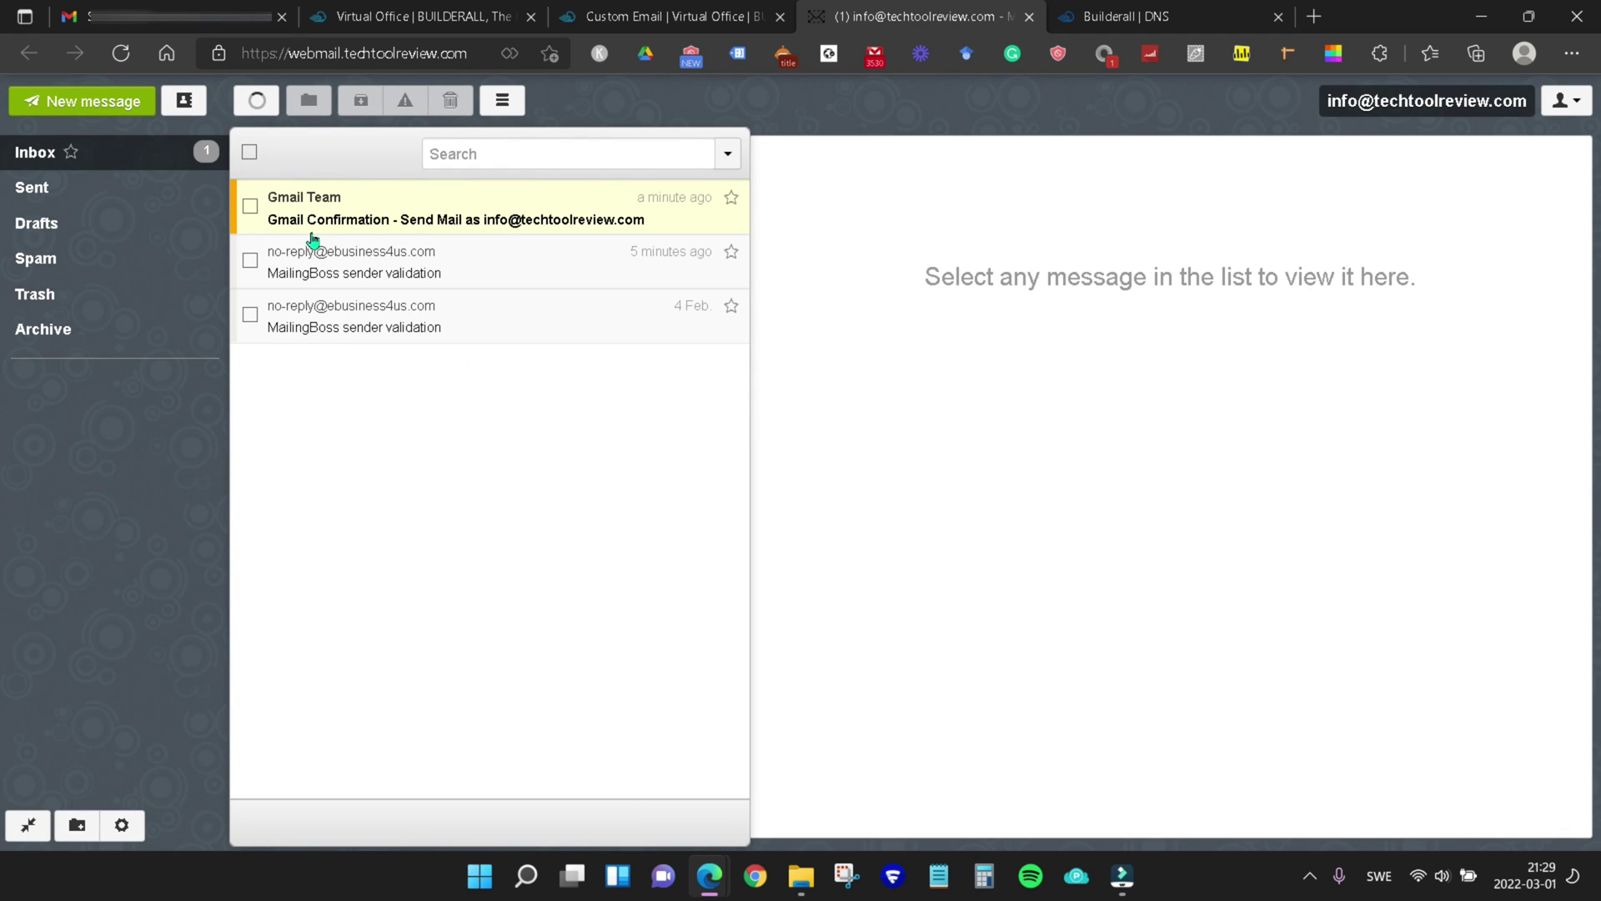
{"action": "left_click", "coordinate": [374, 218]}
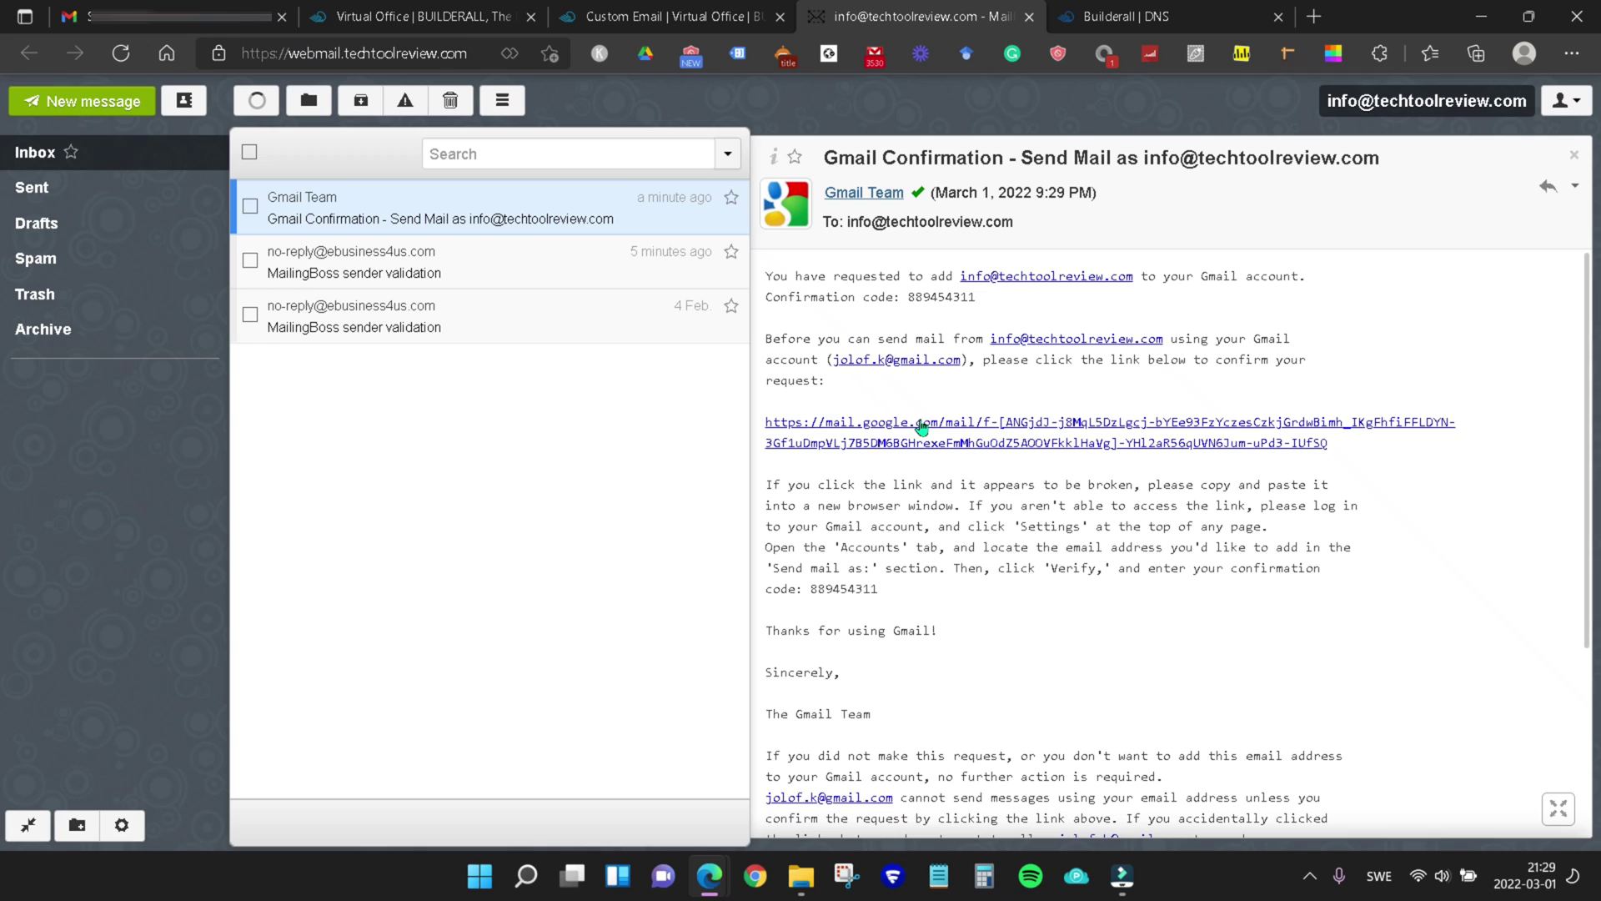
{"action": "double_click", "coordinate": [933, 297]}
{"action": "key", "text": "ctrl+c"}
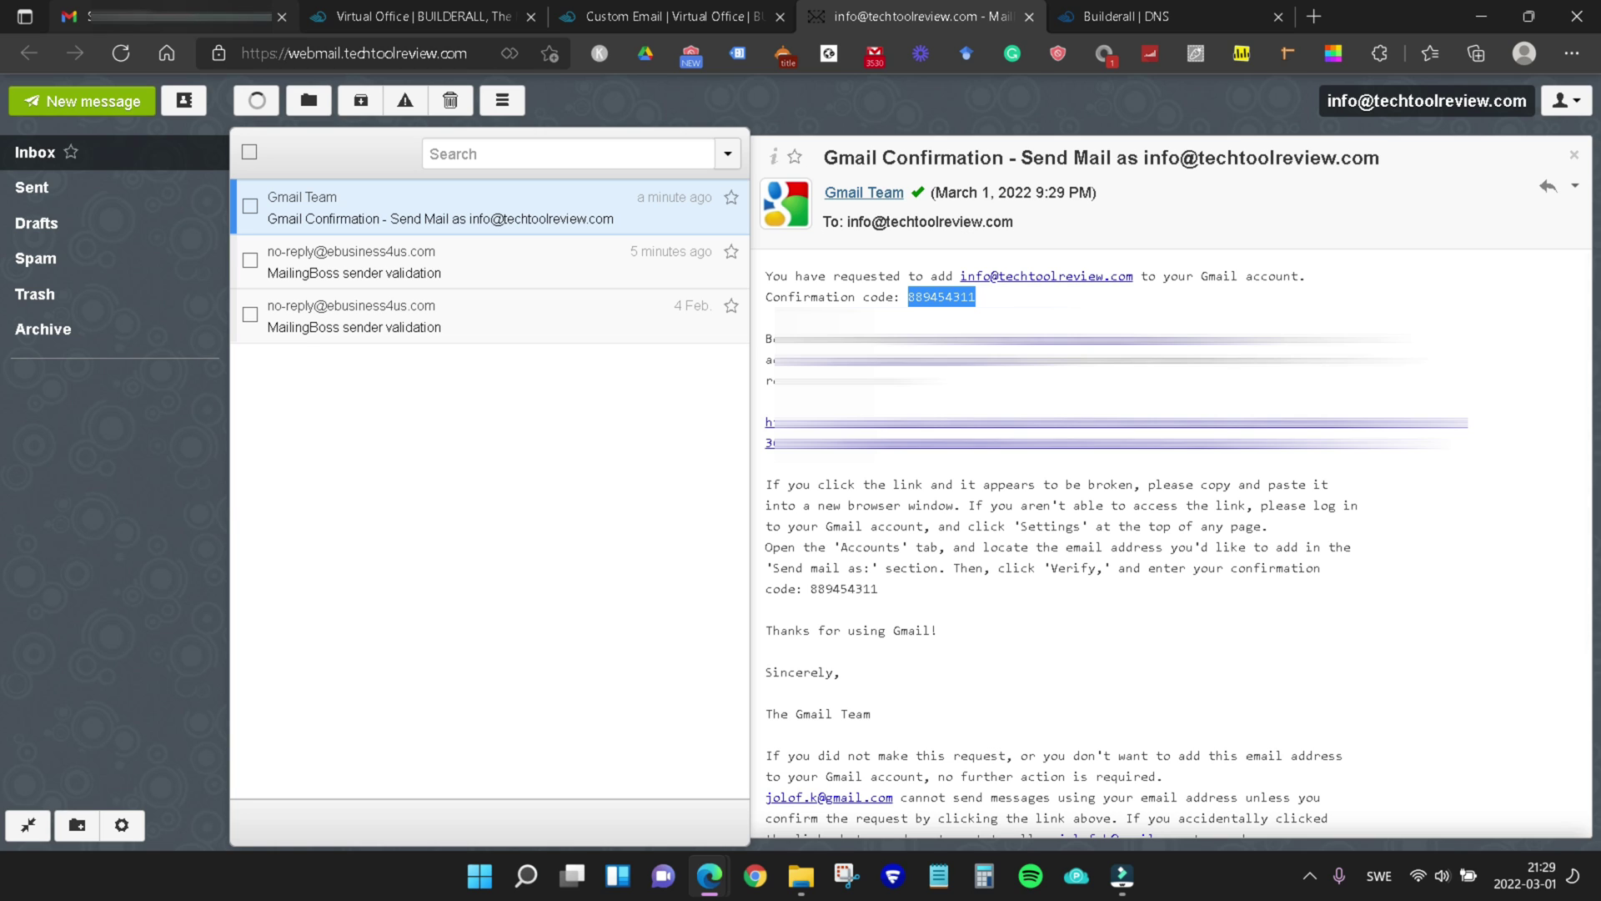
{"action": "key", "text": "ctrl+1"}
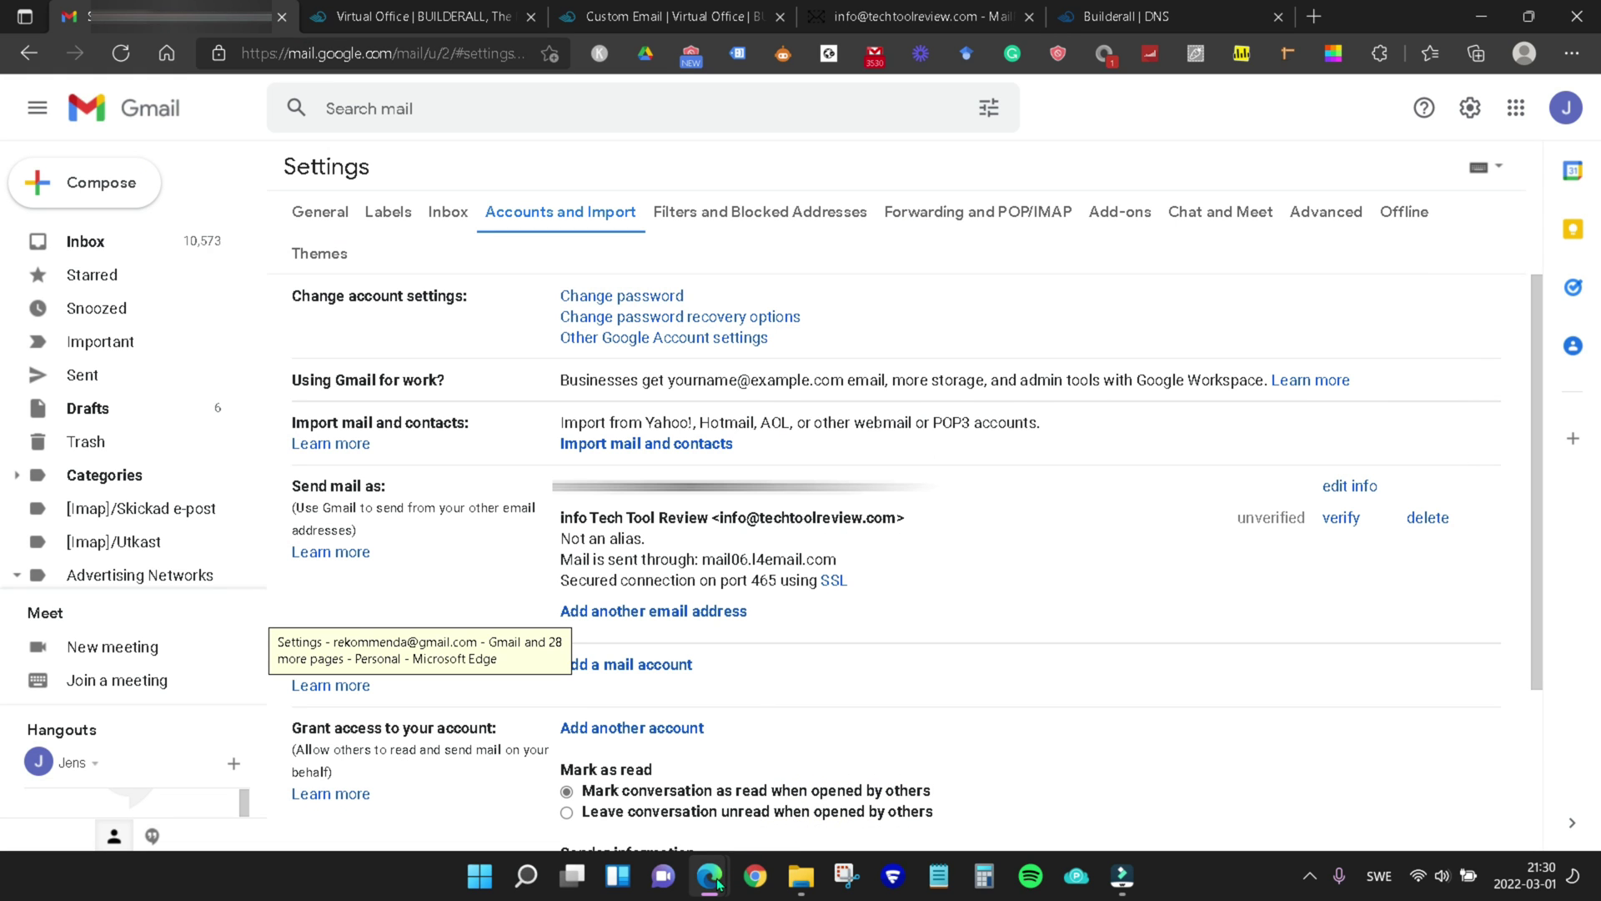
{"action": "mouse_move", "coordinate": [717, 880]}
{"action": "left_click", "coordinate": [1055, 761]}
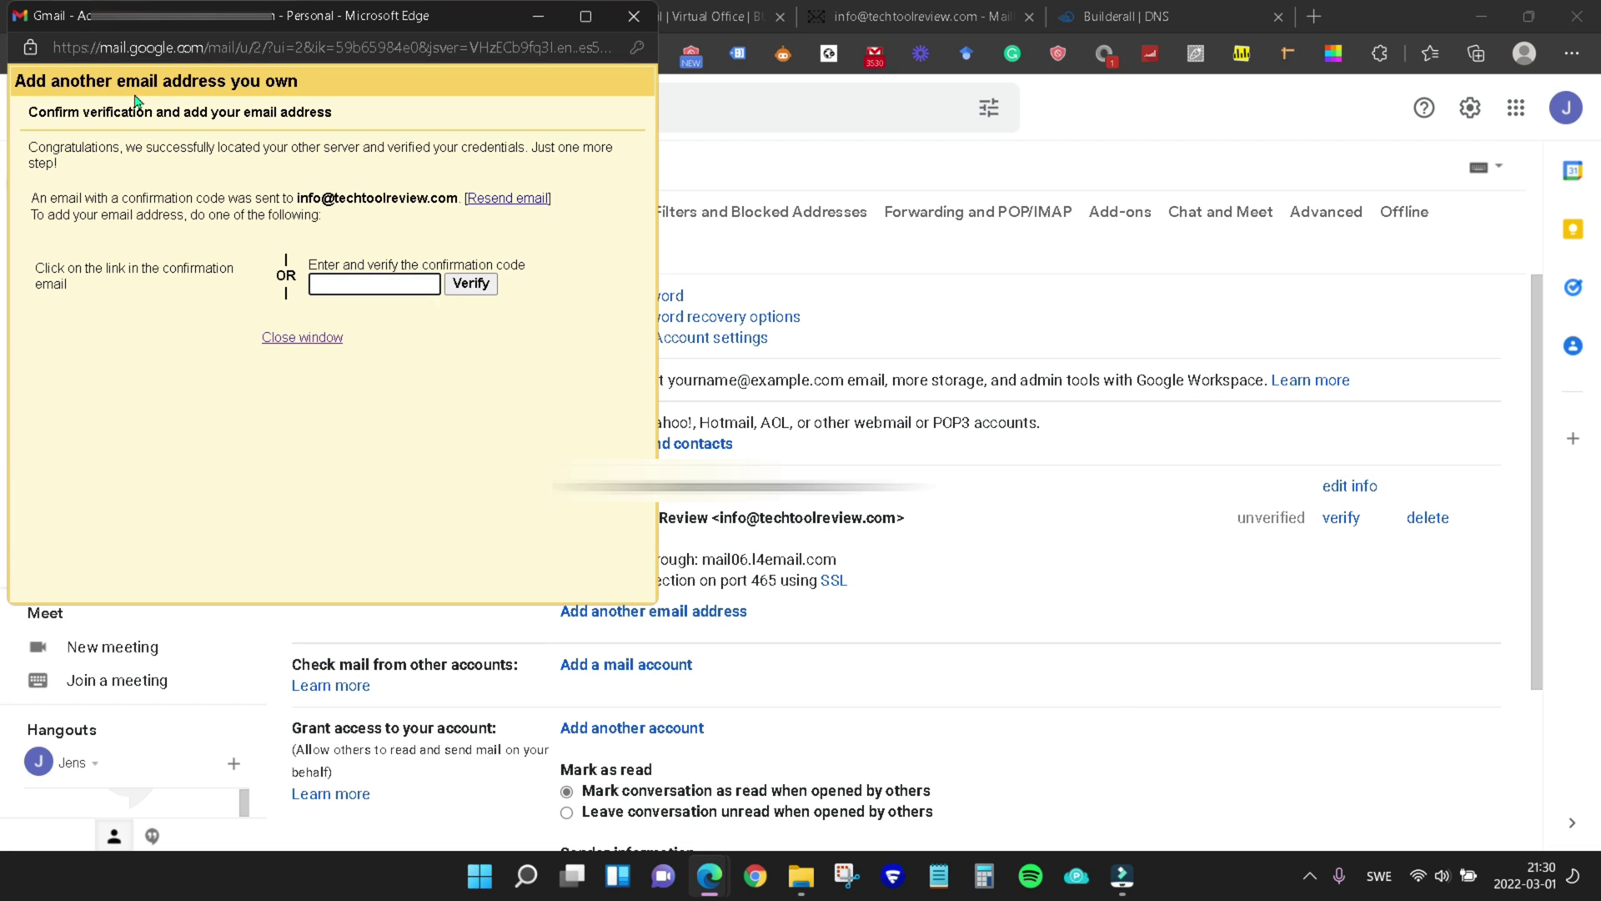
{"action": "key", "text": "ctrl+v"}
{"action": "left_click", "coordinate": [471, 284]}
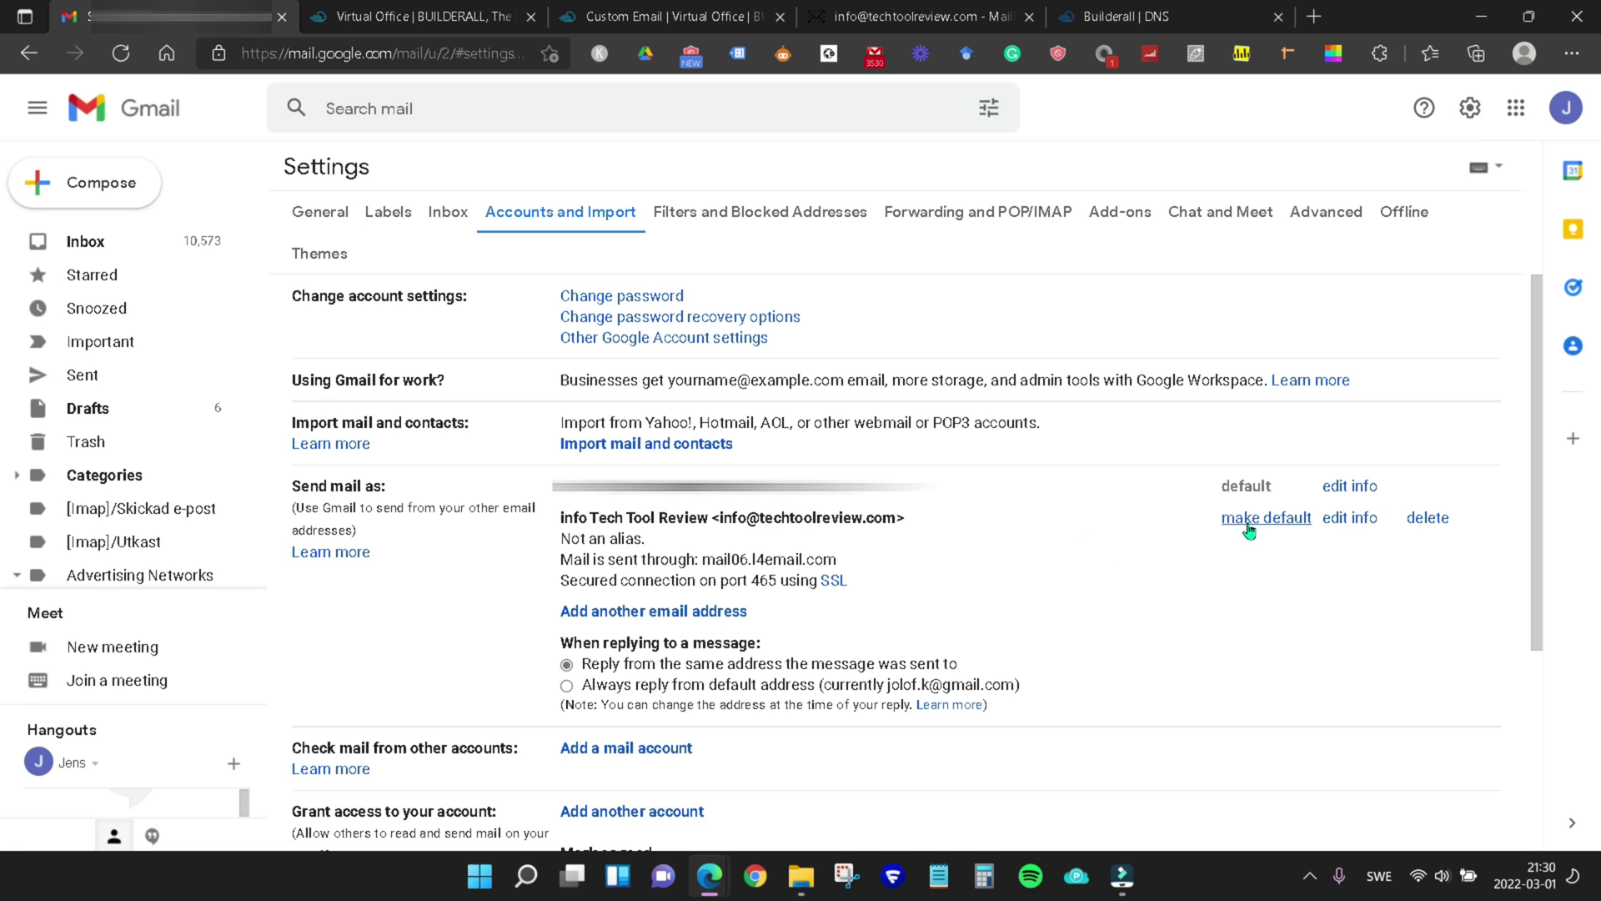
Review the verified send-as entry (mail06.l4email.com, port 465, SSL) and its reply-from options
{"action": "left_click_drag", "start_coordinate": [959, 664], "coordinate": [692, 664]}
{"action": "left_click", "coordinate": [693, 664]}
{"action": "left_click", "coordinate": [992, 633]}
{"action": "scroll", "coordinate": [634, 417], "scroll_direction": "down", "scroll_amount": 4}
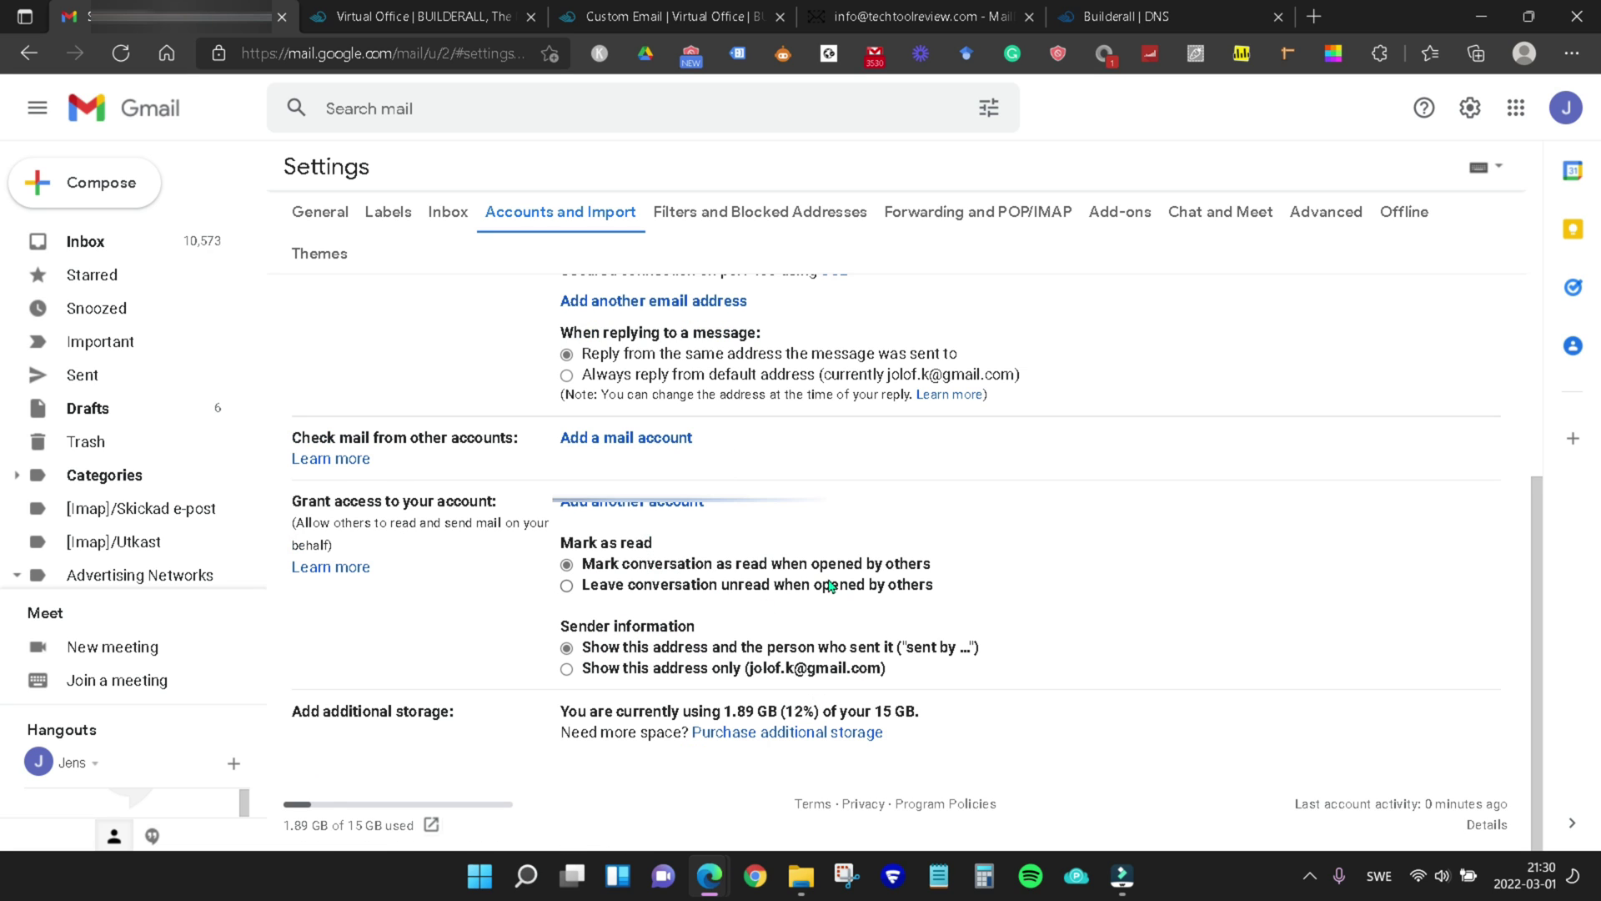
{"action": "scroll", "coordinate": [548, 525], "scroll_direction": "up", "scroll_amount": 4}
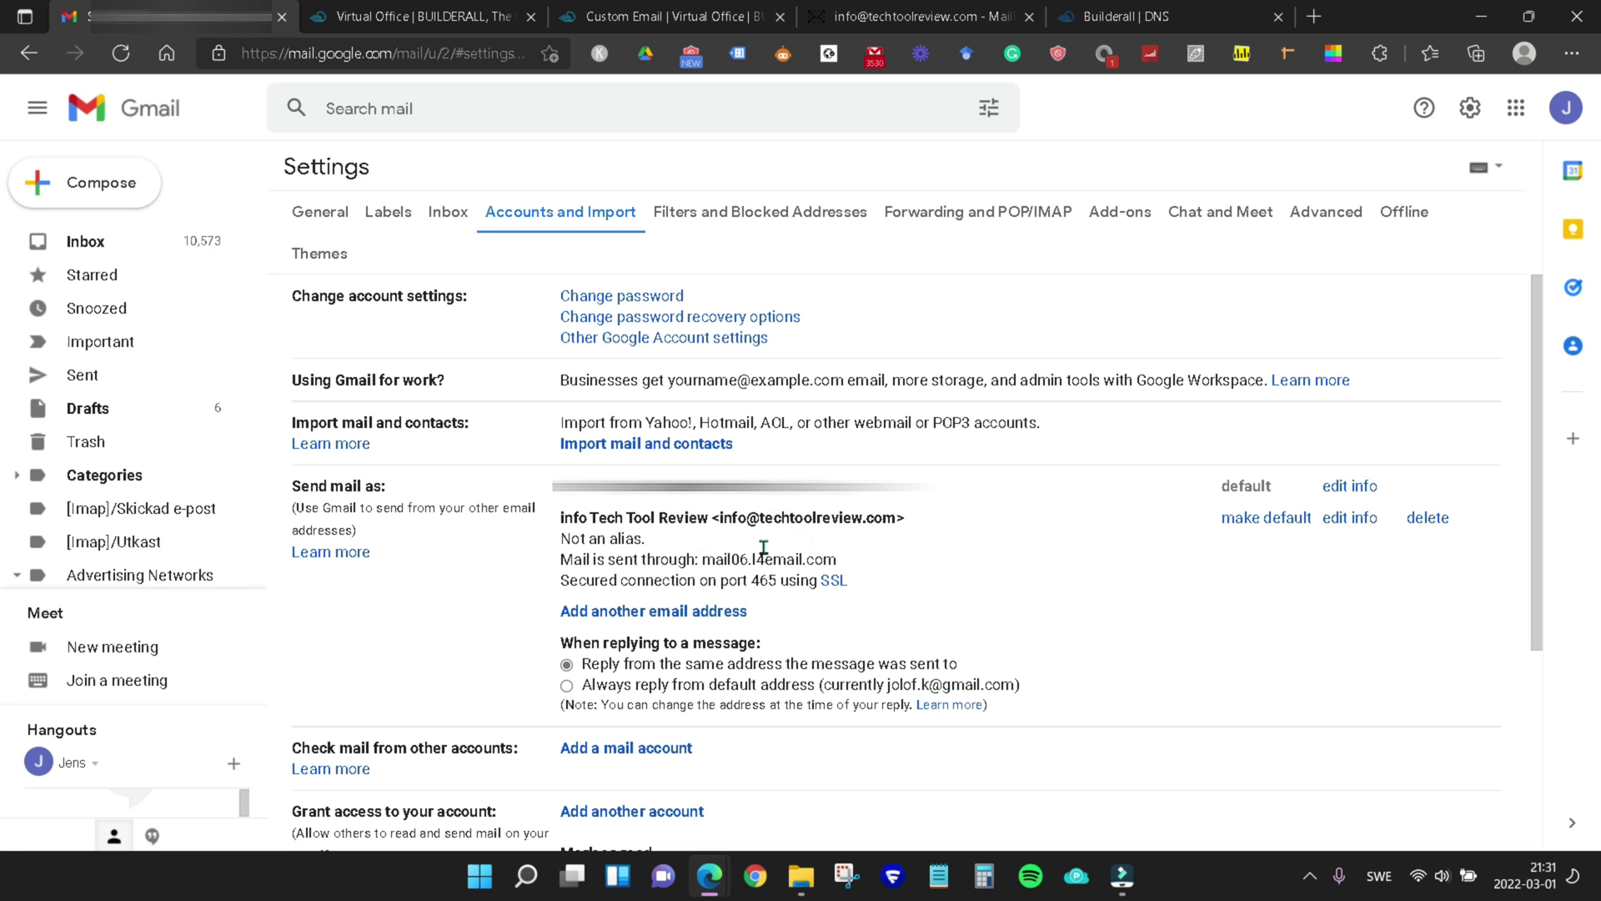
{"action": "scroll", "coordinate": [698, 519], "scroll_direction": "down", "scroll_amount": 2}
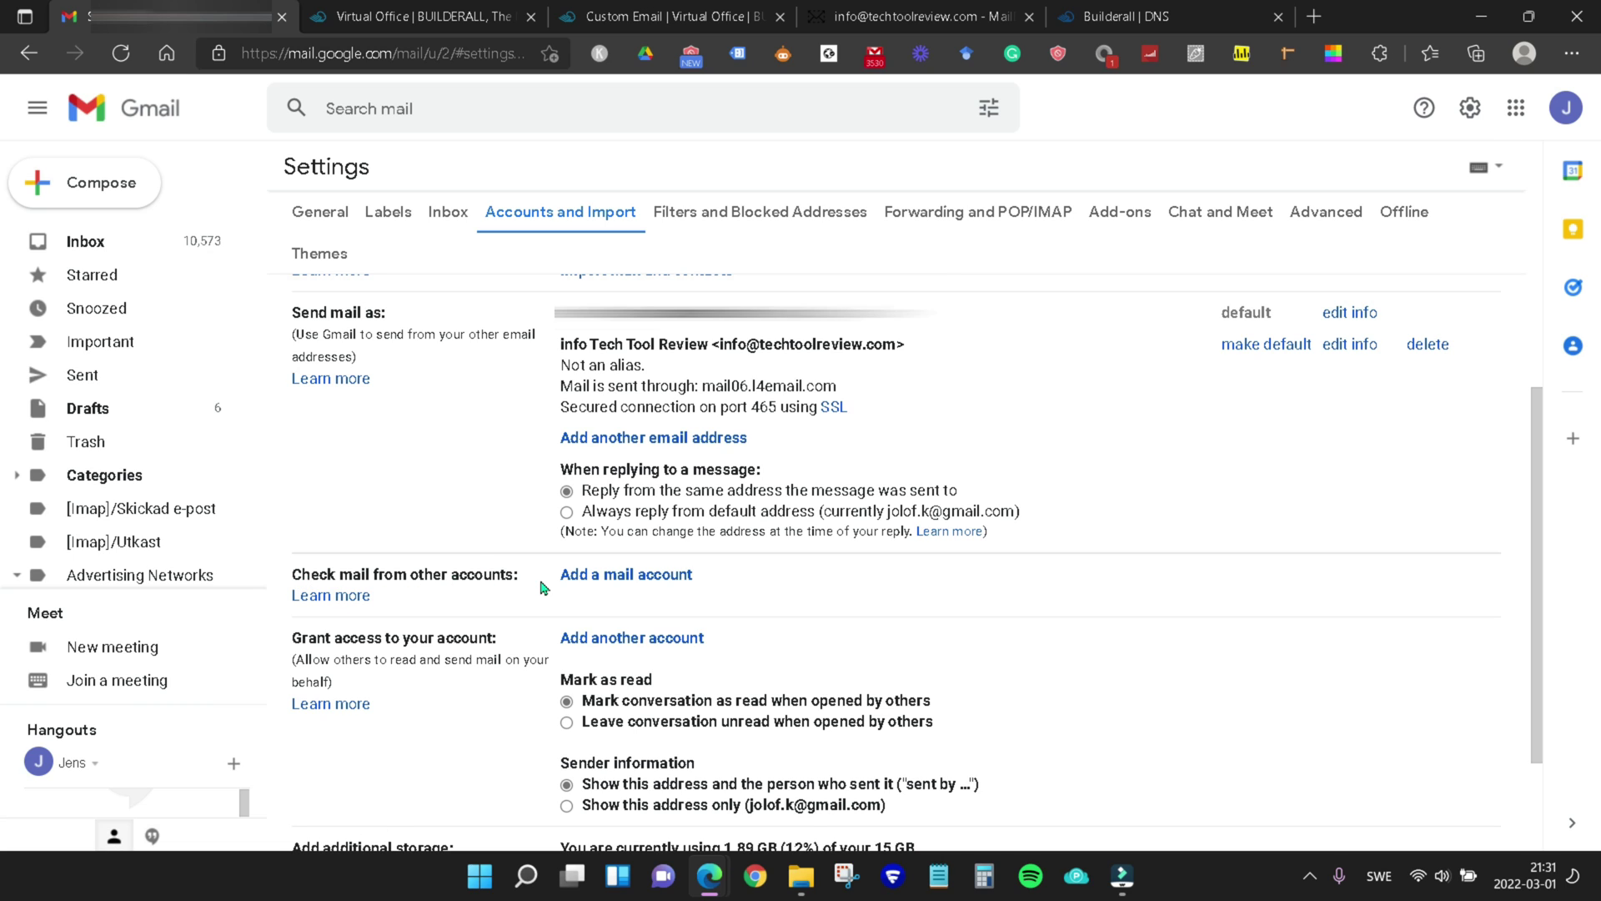
{"action": "left_click", "coordinate": [628, 576]}
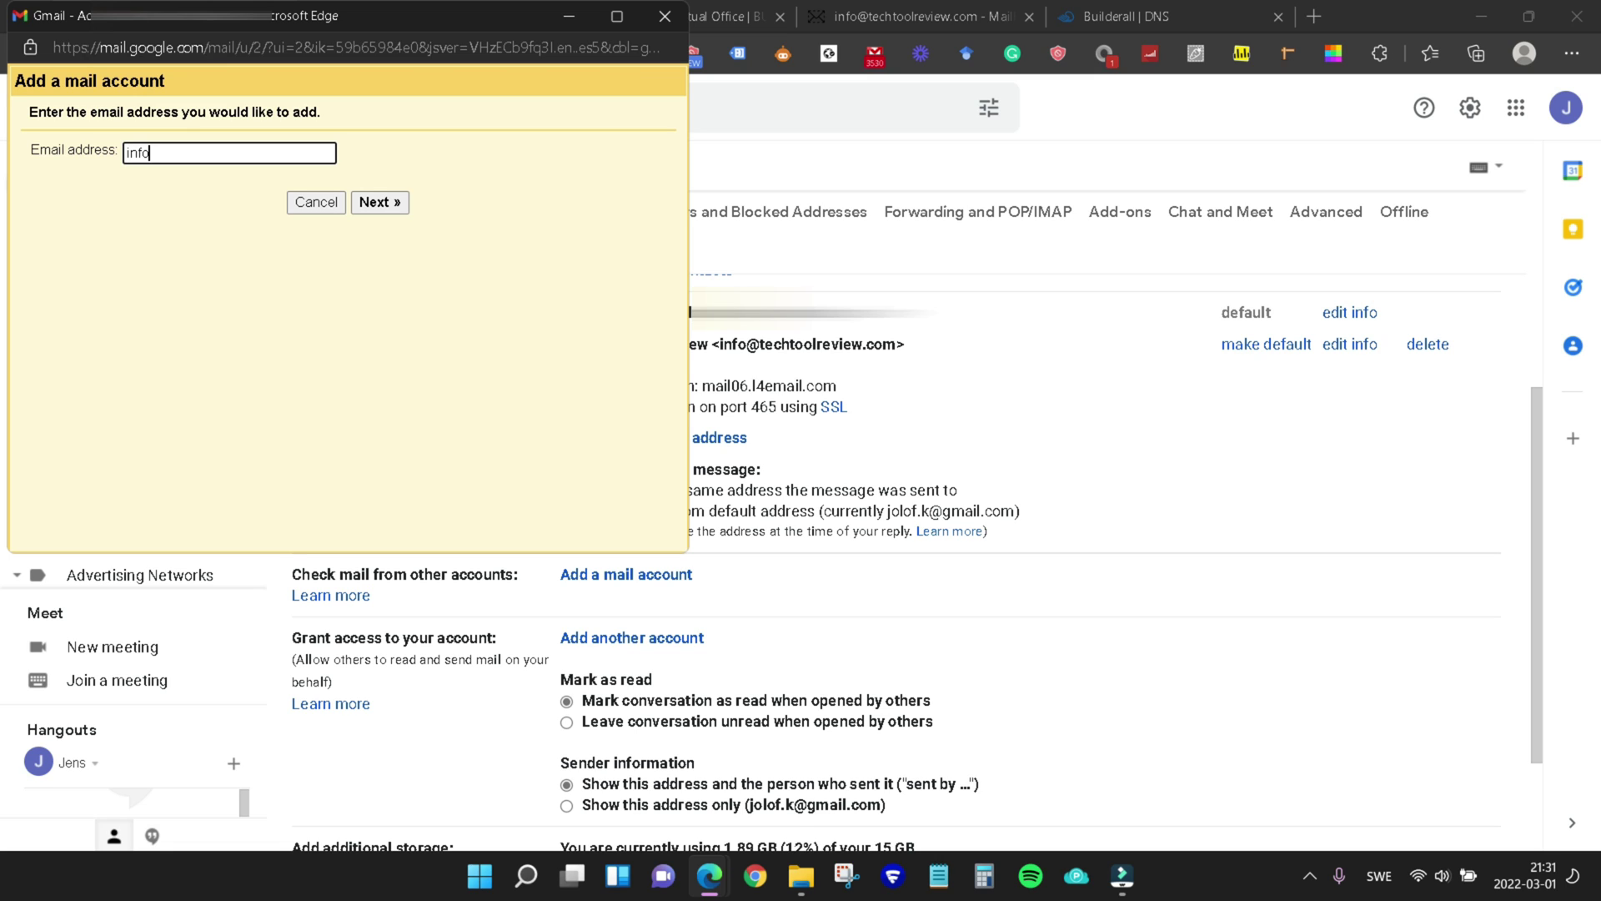
{"action": "left_click", "coordinate": [379, 202]}
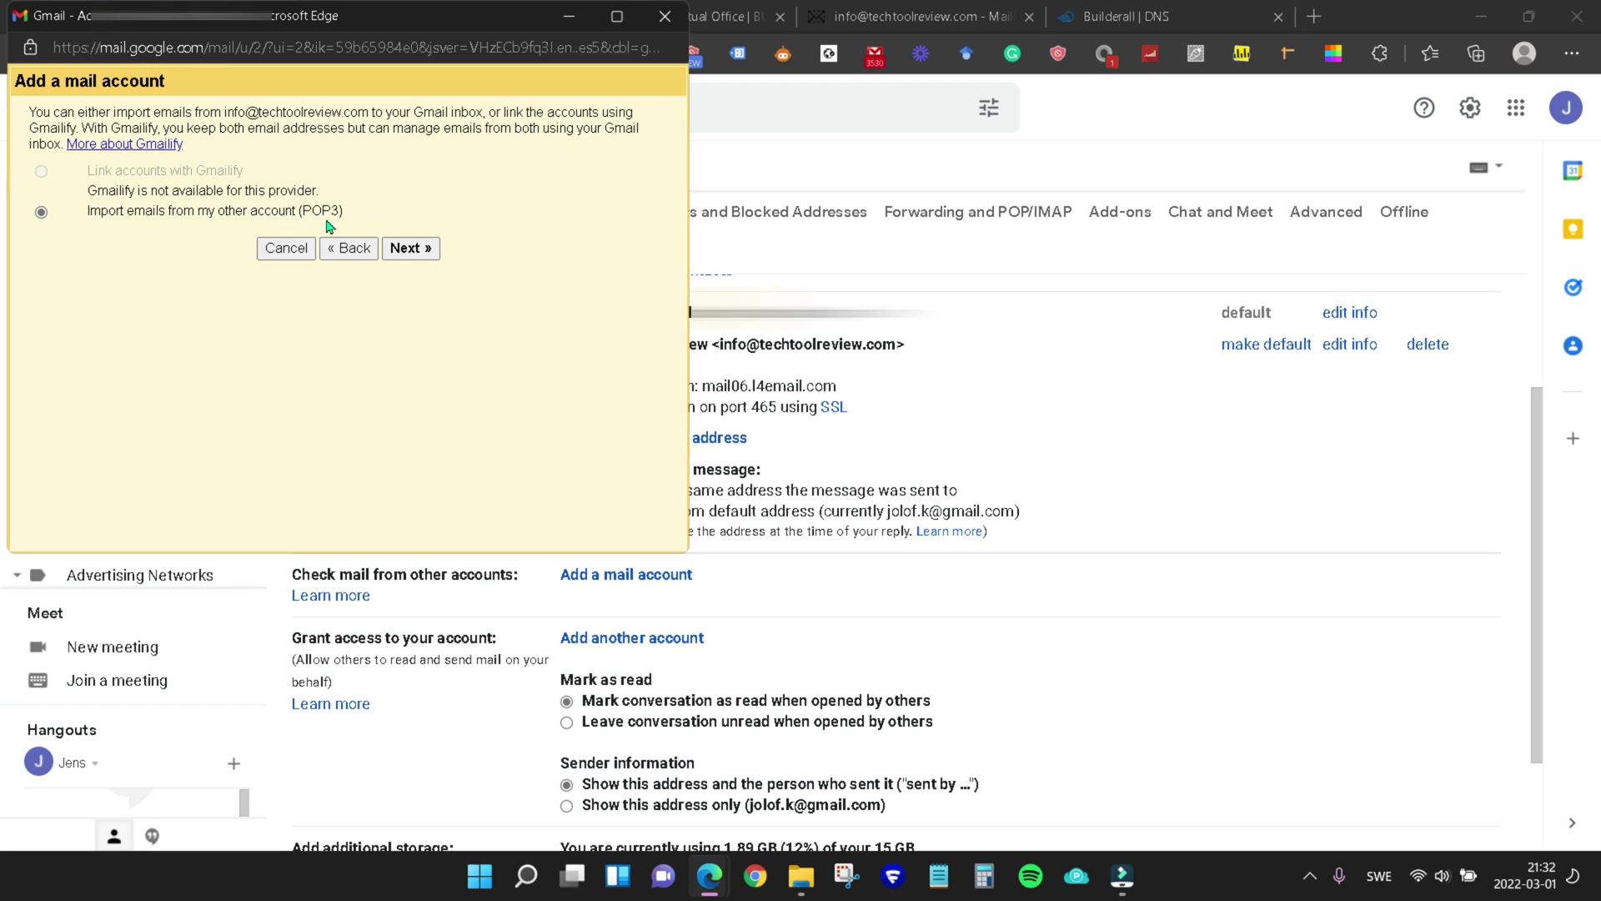
{"action": "left_click", "coordinate": [417, 259]}
Fill the POP username with the full address and the account password, checking the mail.techtoolreview.com server entry
{"action": "double_click", "coordinate": [239, 177]}
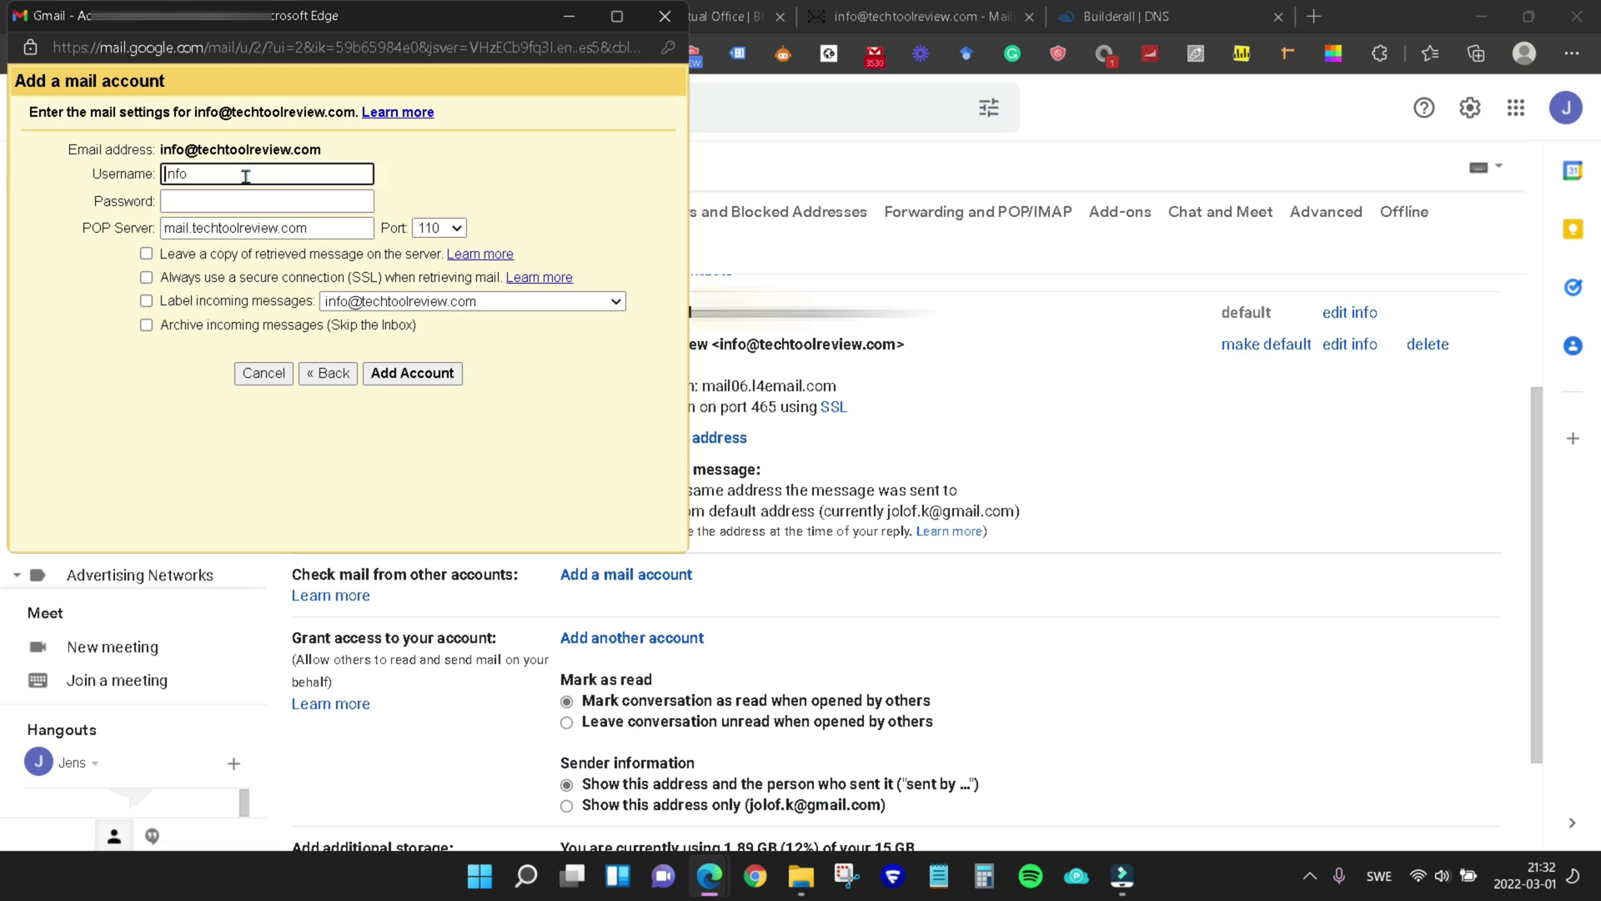
{"action": "key", "text": "ctrl+v"}
{"action": "left_click", "coordinate": [266, 201]}
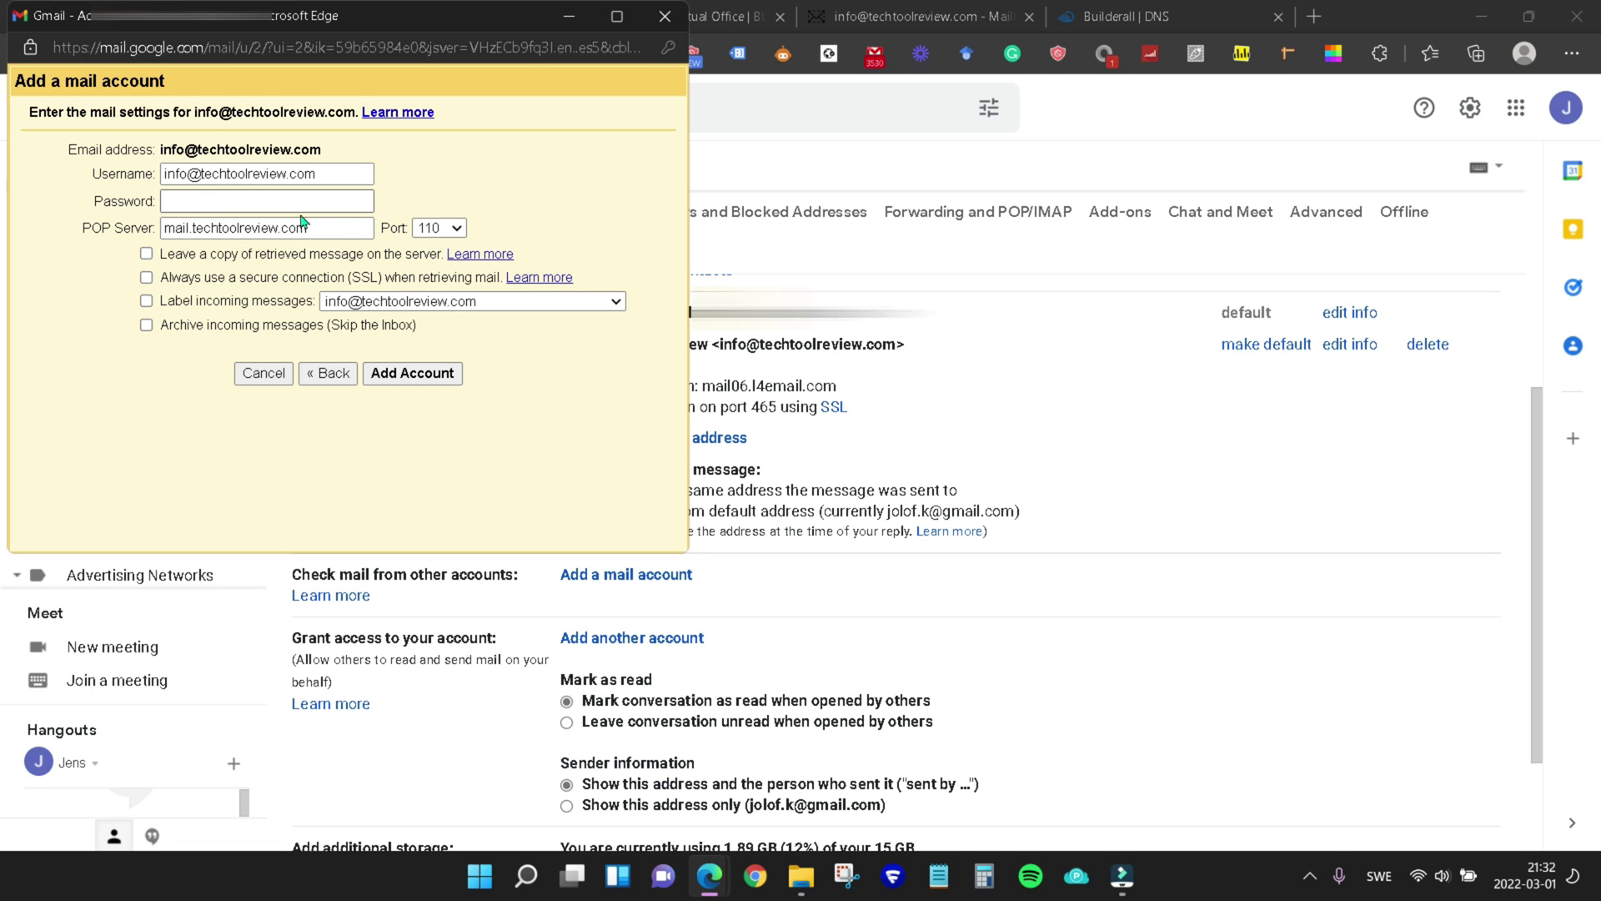
{"action": "key", "text": "ctrl+v"}
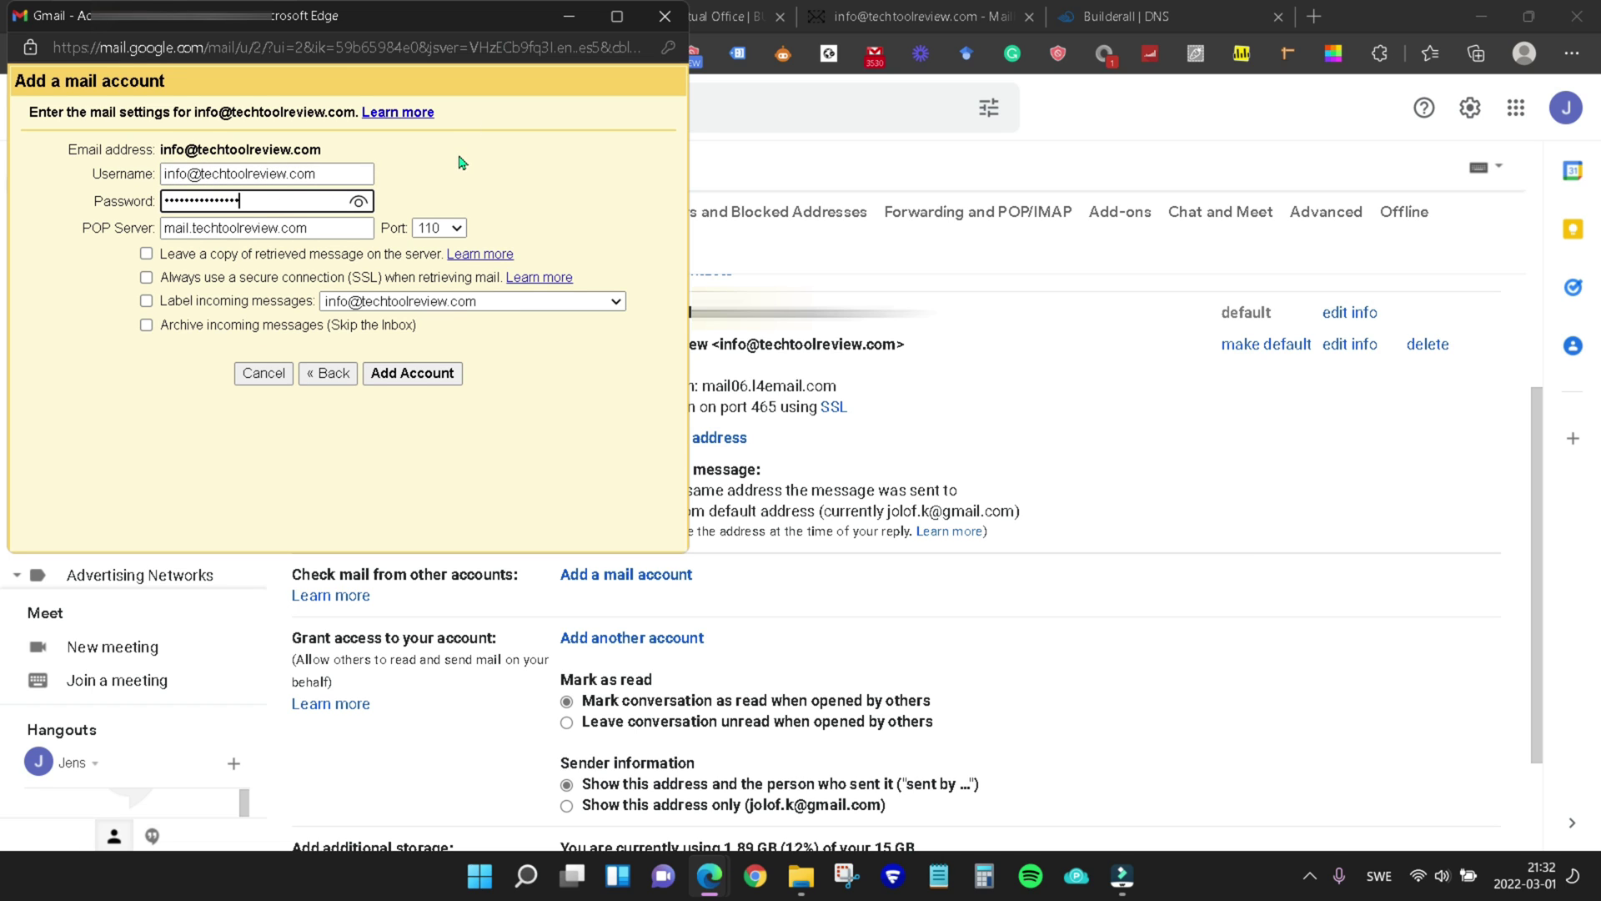
{"action": "left_click", "coordinate": [458, 154]}
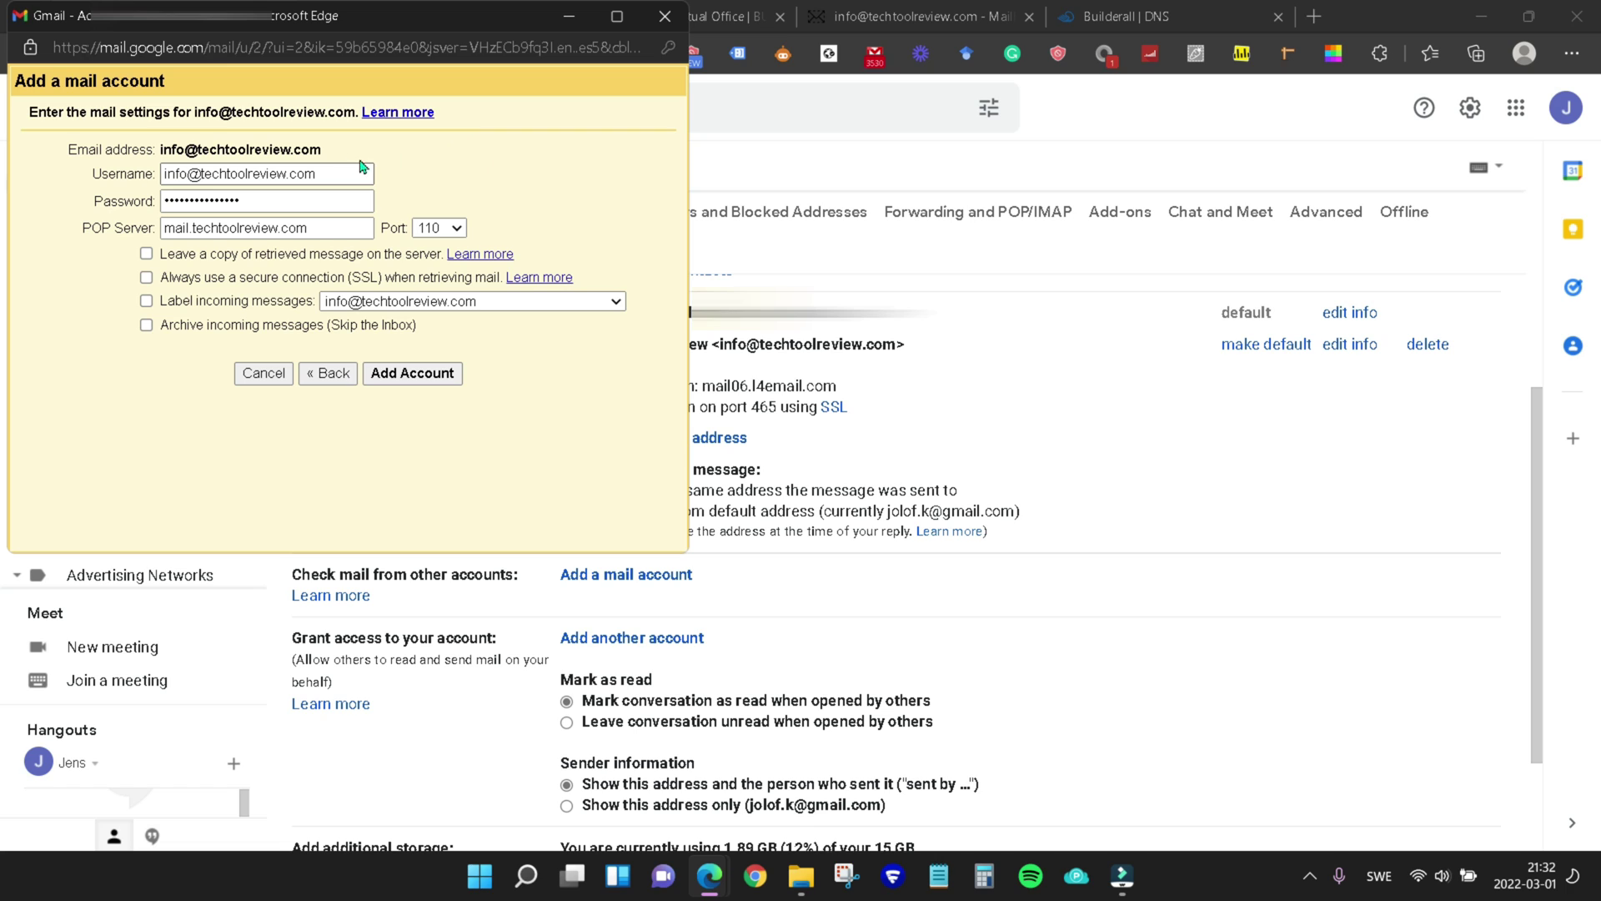
{"action": "left_click", "coordinate": [191, 231]}
{"action": "left_click", "coordinate": [1137, 18]}
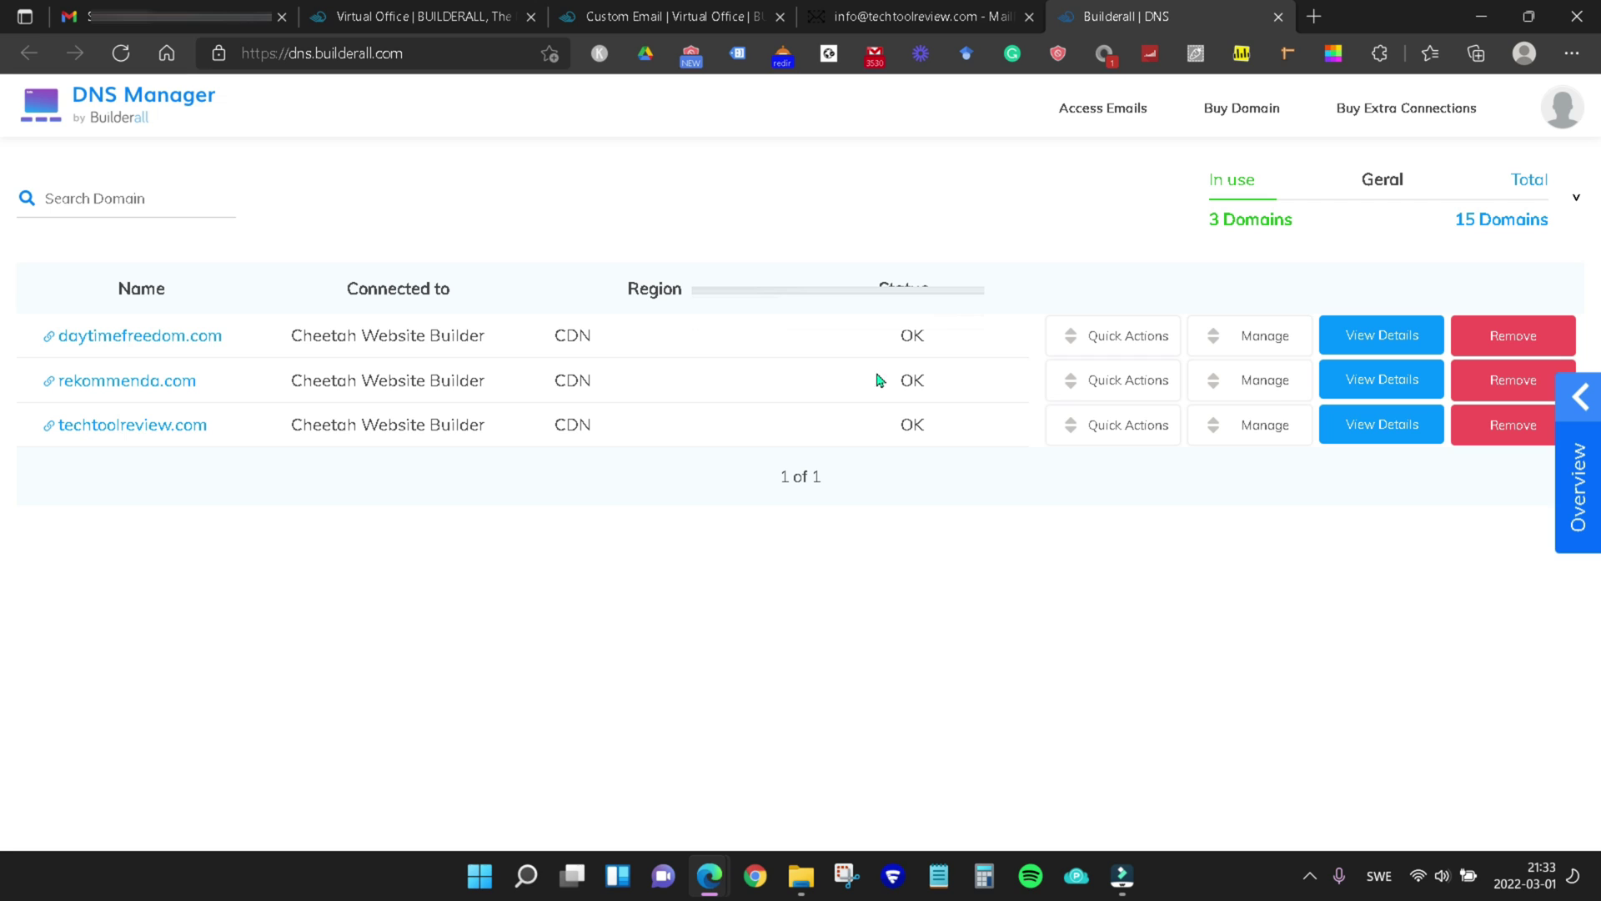
{"action": "left_click", "coordinate": [1391, 429]}
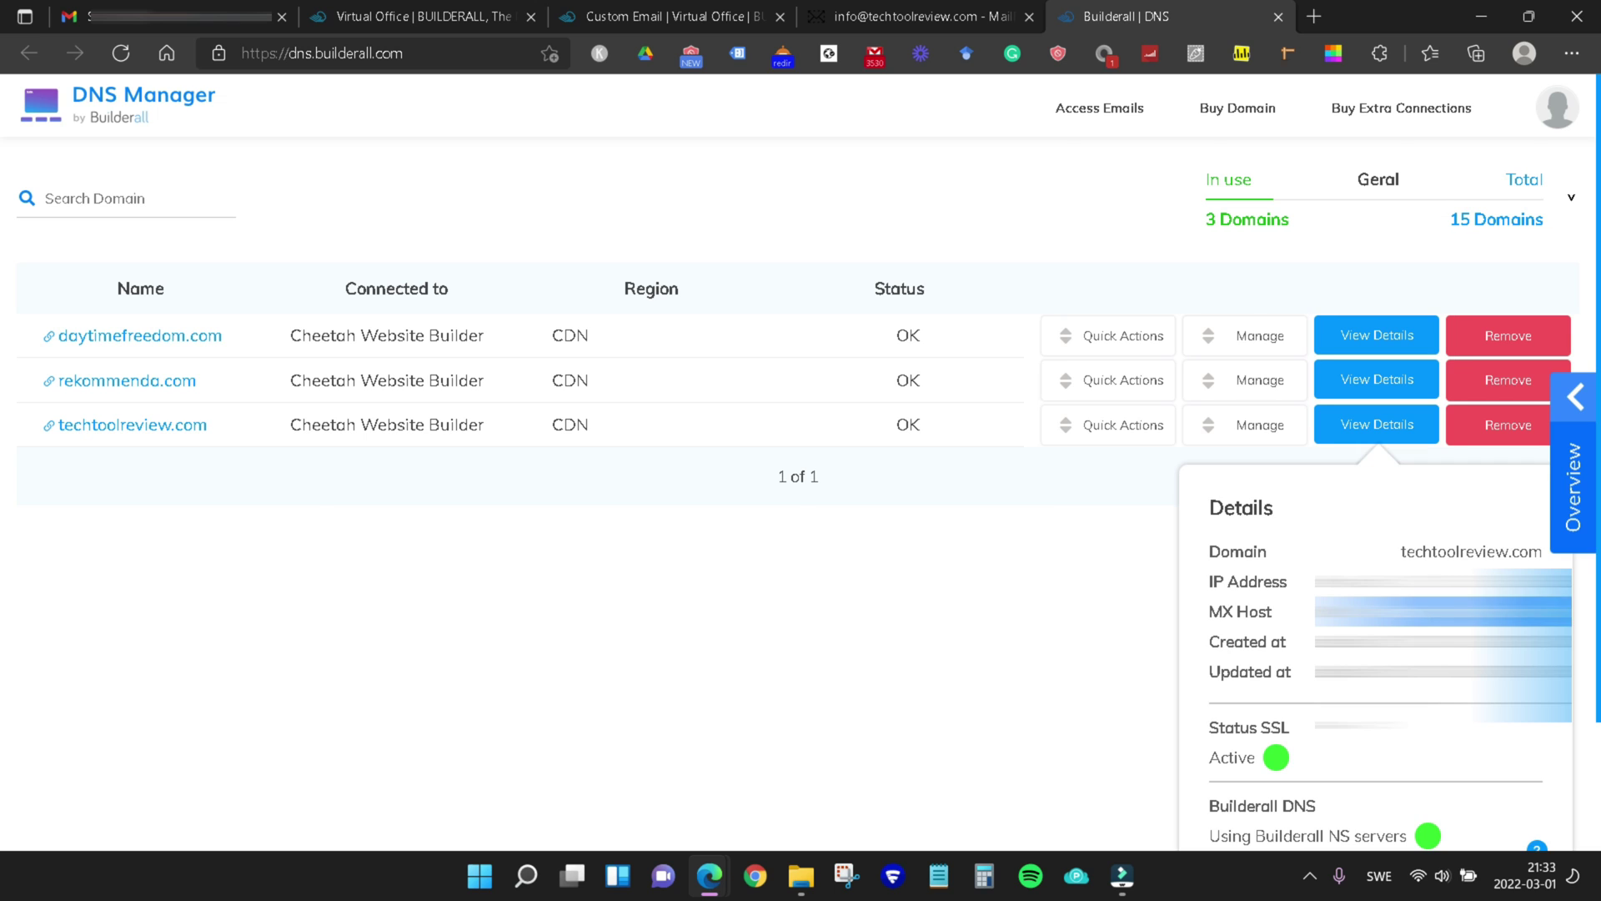
{"action": "key", "text": "Escape"}
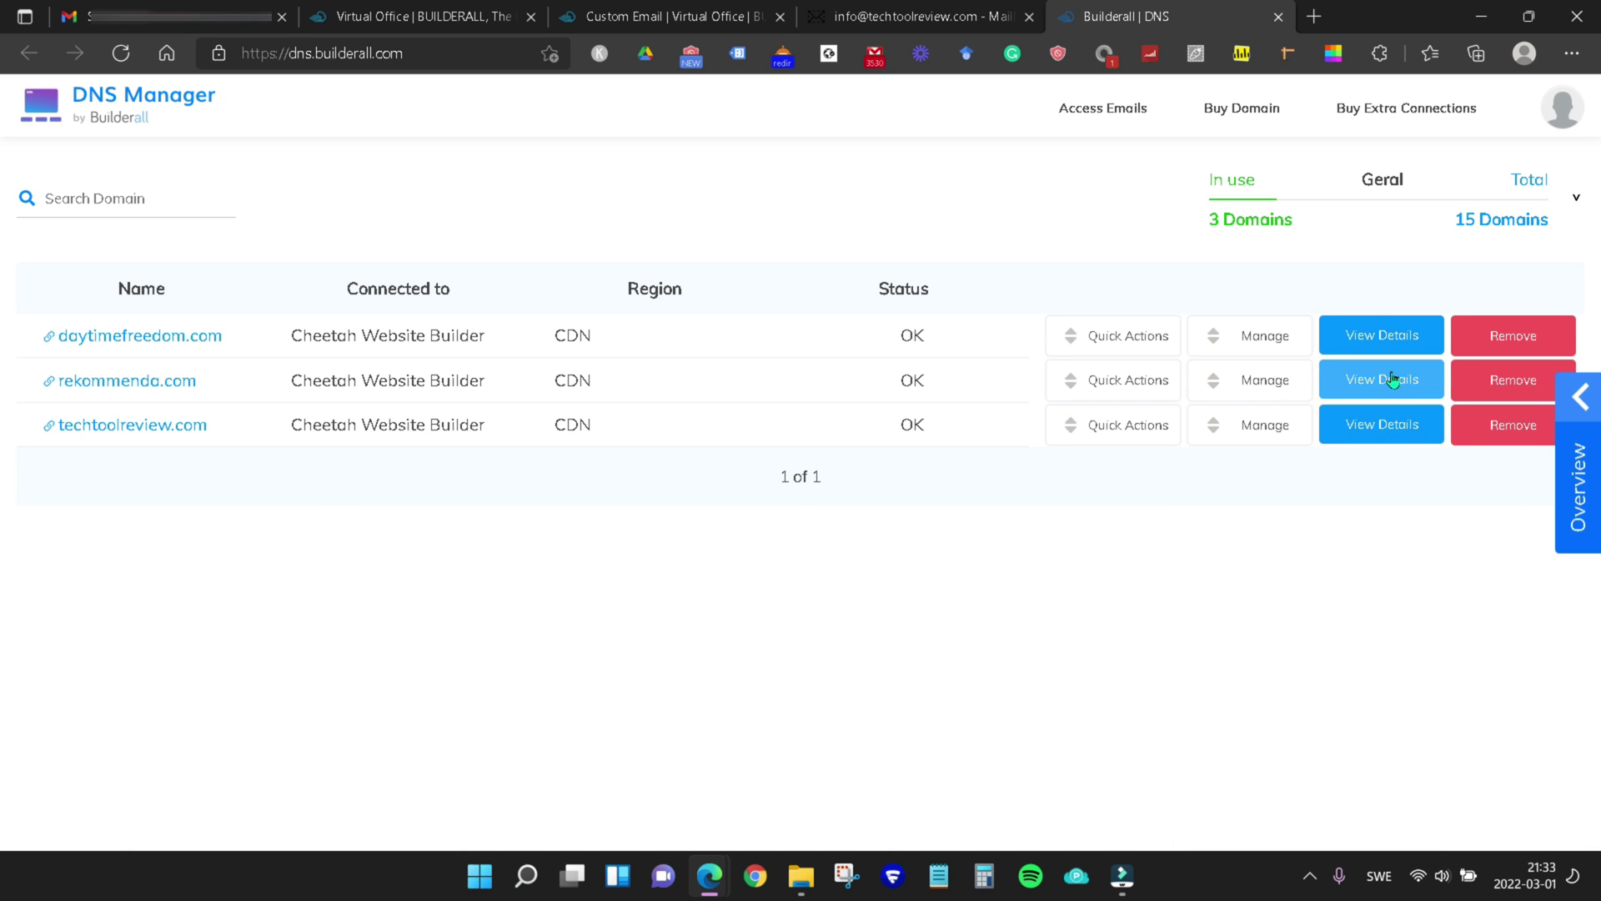
{"action": "key", "text": "ctrl+1"}
{"action": "mouse_move", "coordinate": [717, 888]}
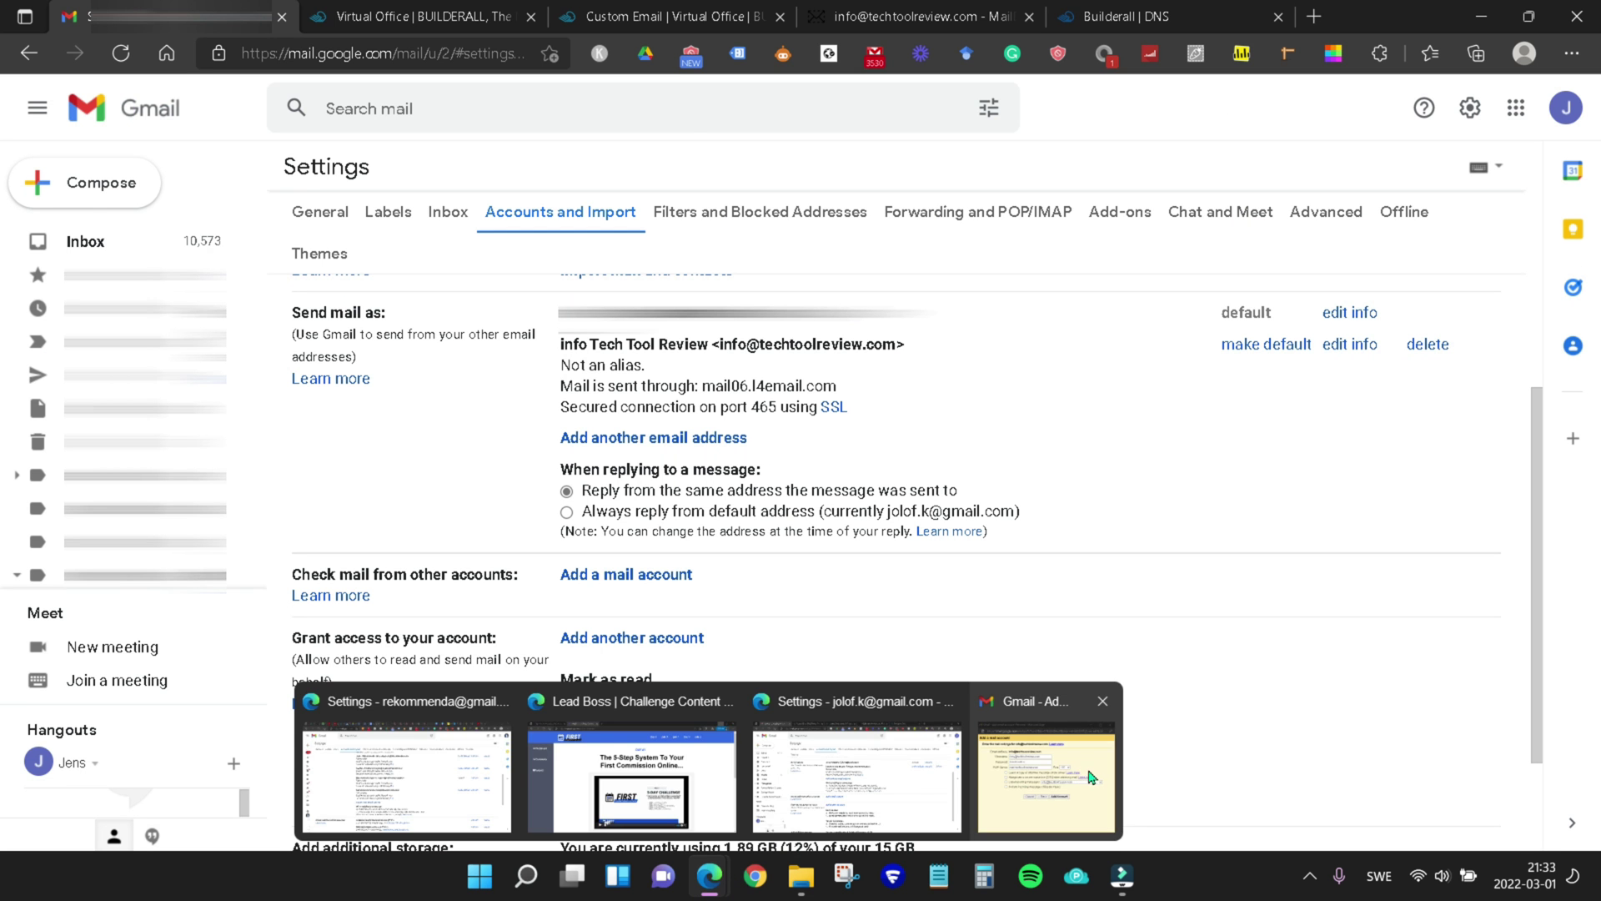
Replace the POP server with mail06.l4email.com
{"action": "left_click", "coordinate": [1086, 771]}
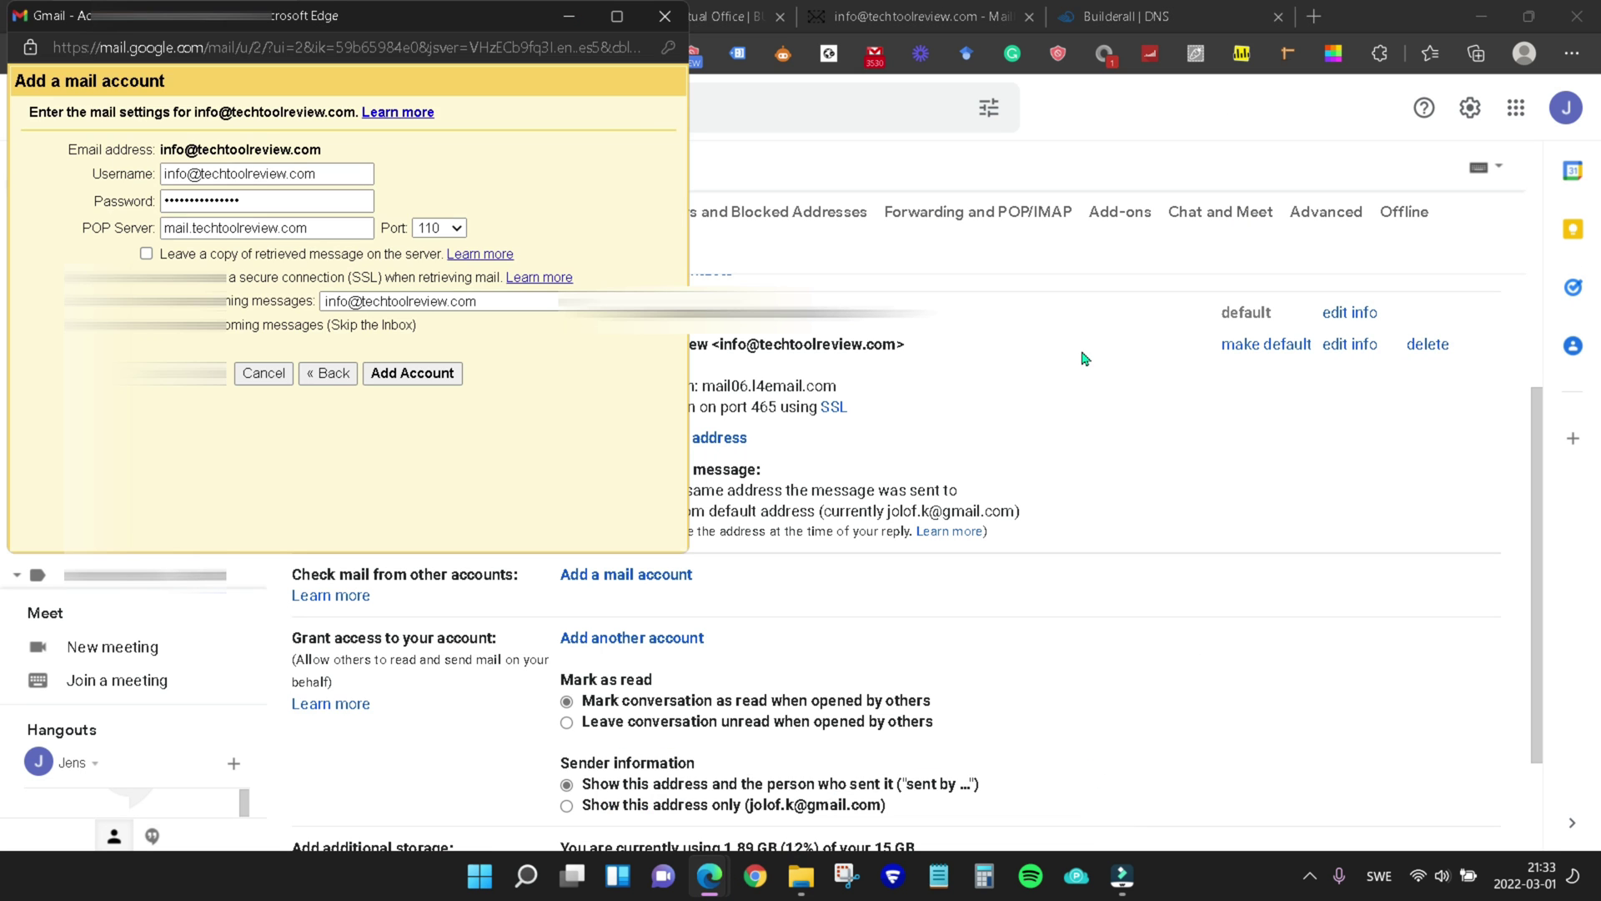
{"action": "triple_click", "coordinate": [291, 227]}
{"action": "type", "text": "mail06.l4email.com"}
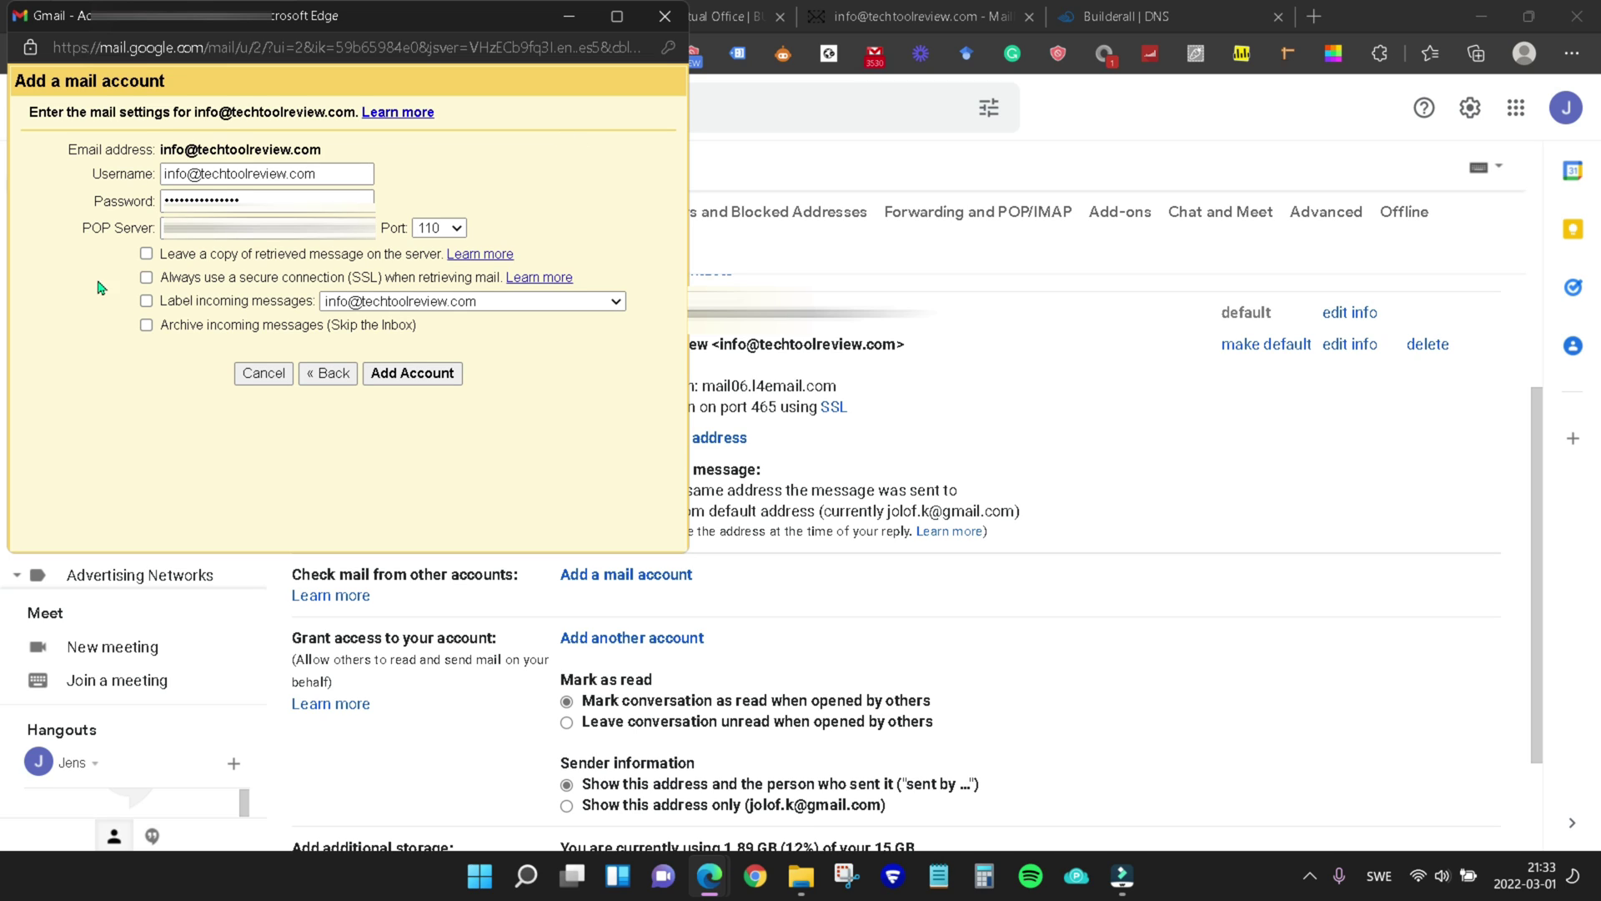
Enable Leave a copy, SSL and Label incoming messages, choose port 995, and add the account
{"action": "left_click", "coordinate": [147, 255]}
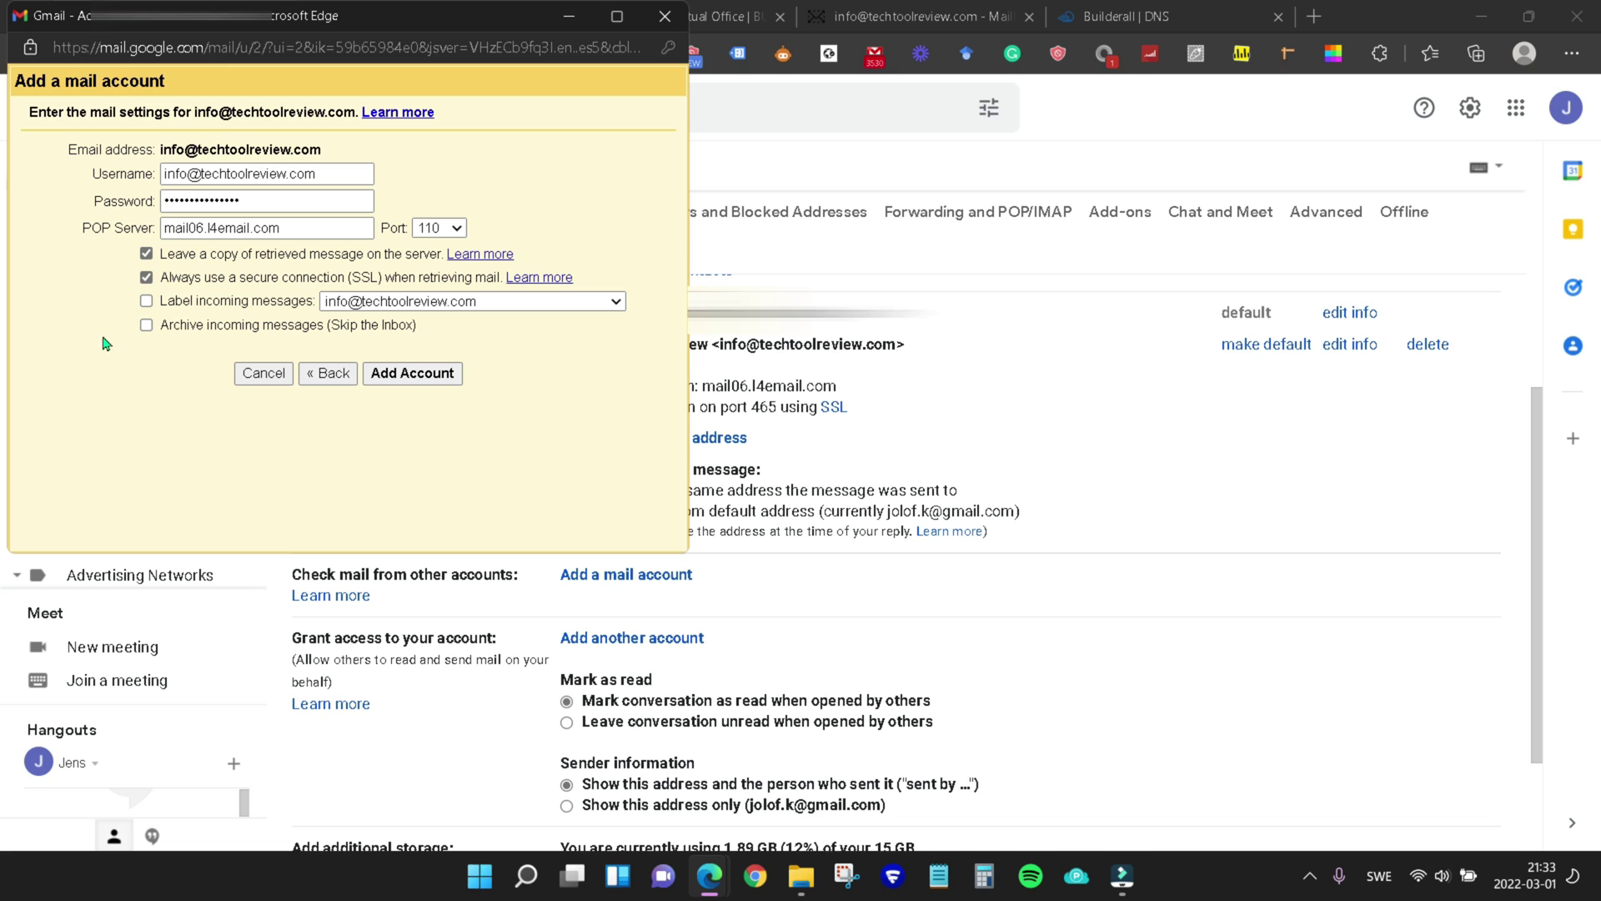
{"action": "left_click", "coordinate": [145, 303]}
{"action": "left_click", "coordinate": [196, 344]}
{"action": "left_click", "coordinate": [459, 232]}
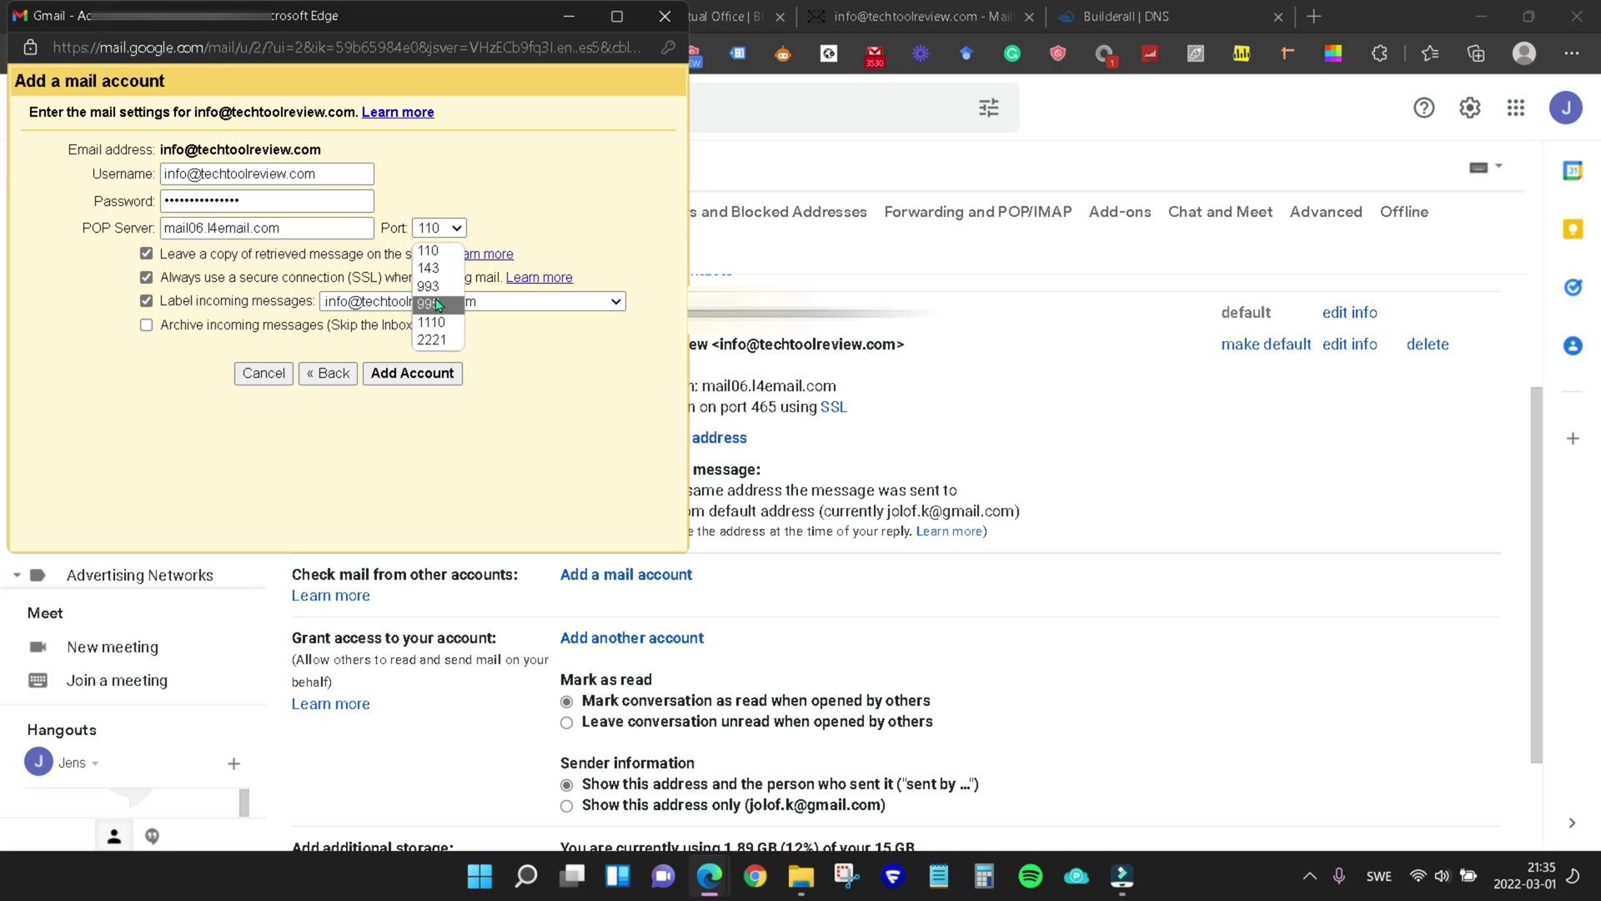
{"action": "left_click", "coordinate": [435, 304]}
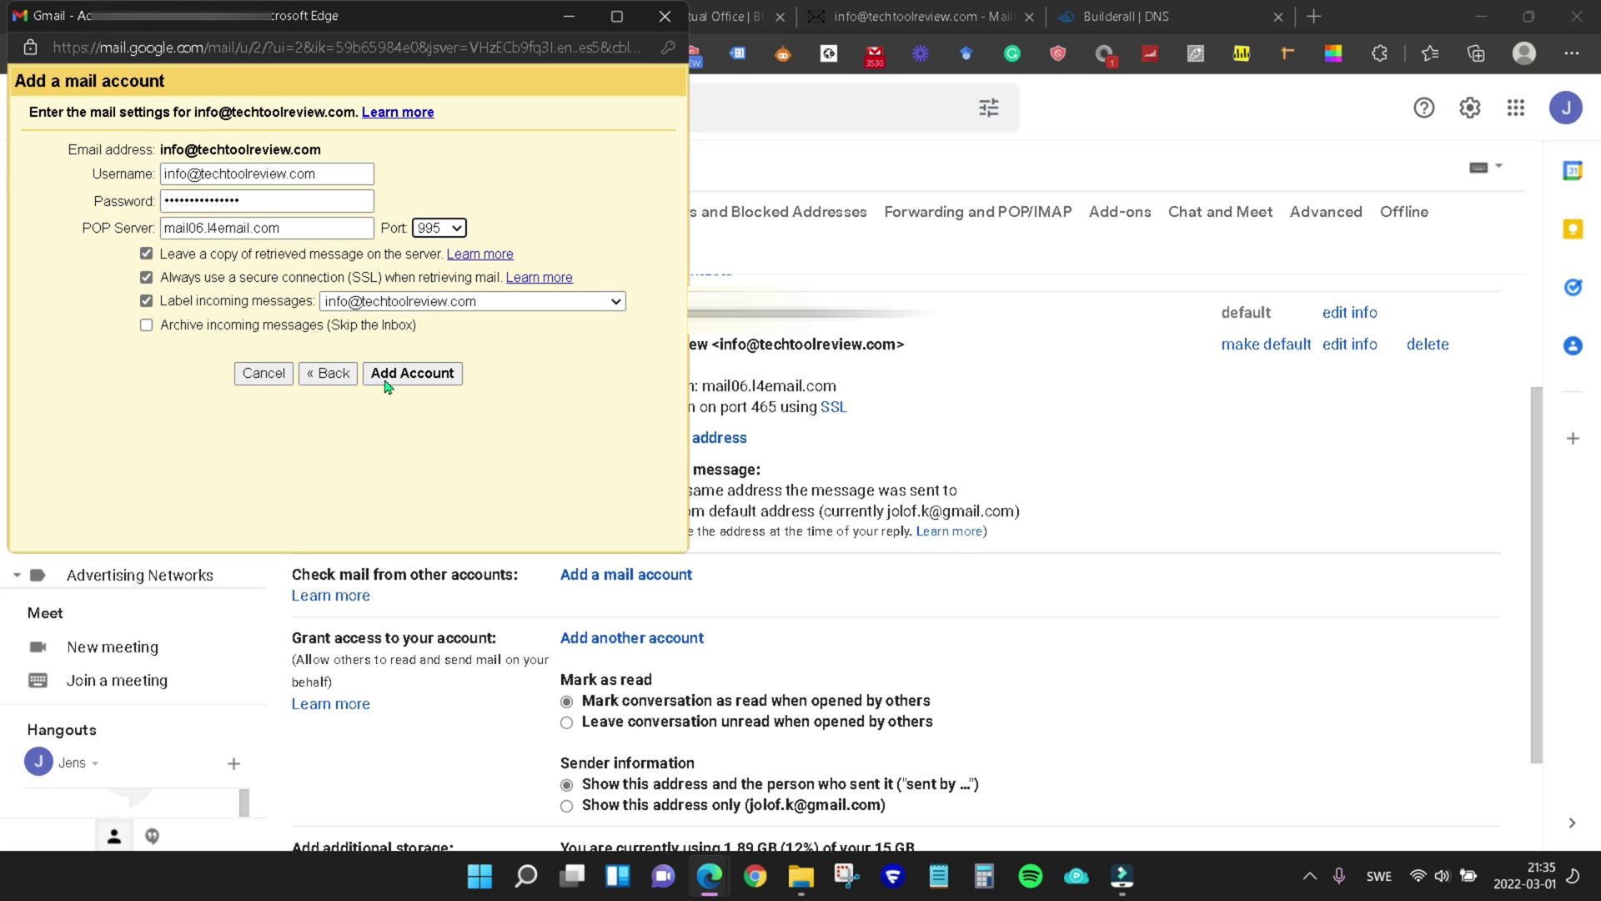
{"action": "left_click", "coordinate": [421, 375]}
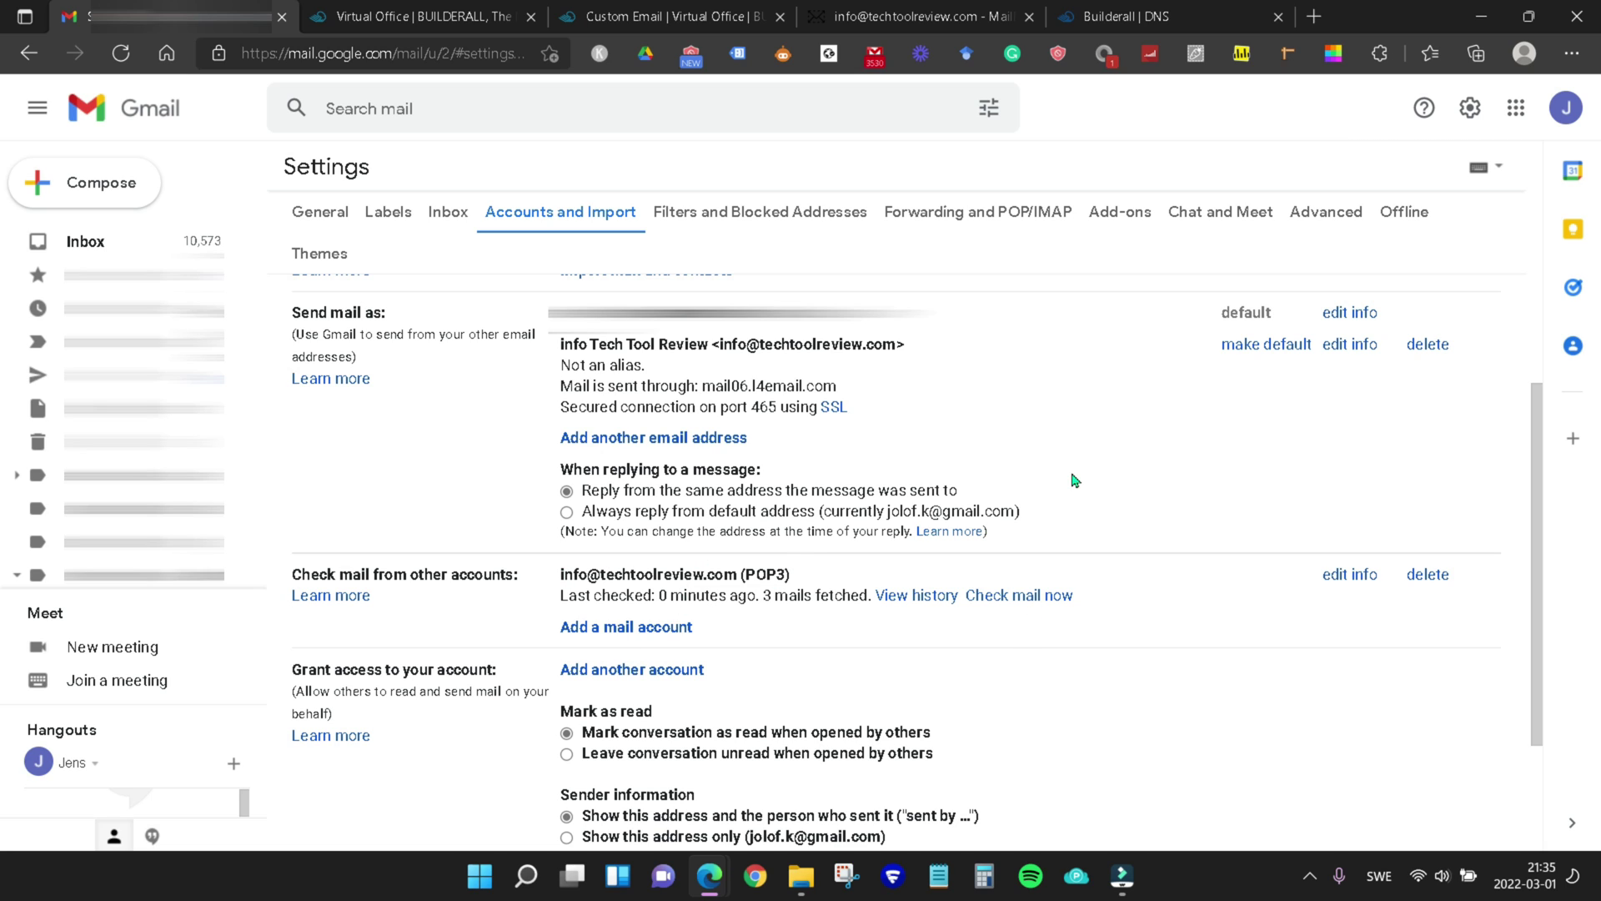
{"action": "left_click", "coordinate": [1027, 599]}
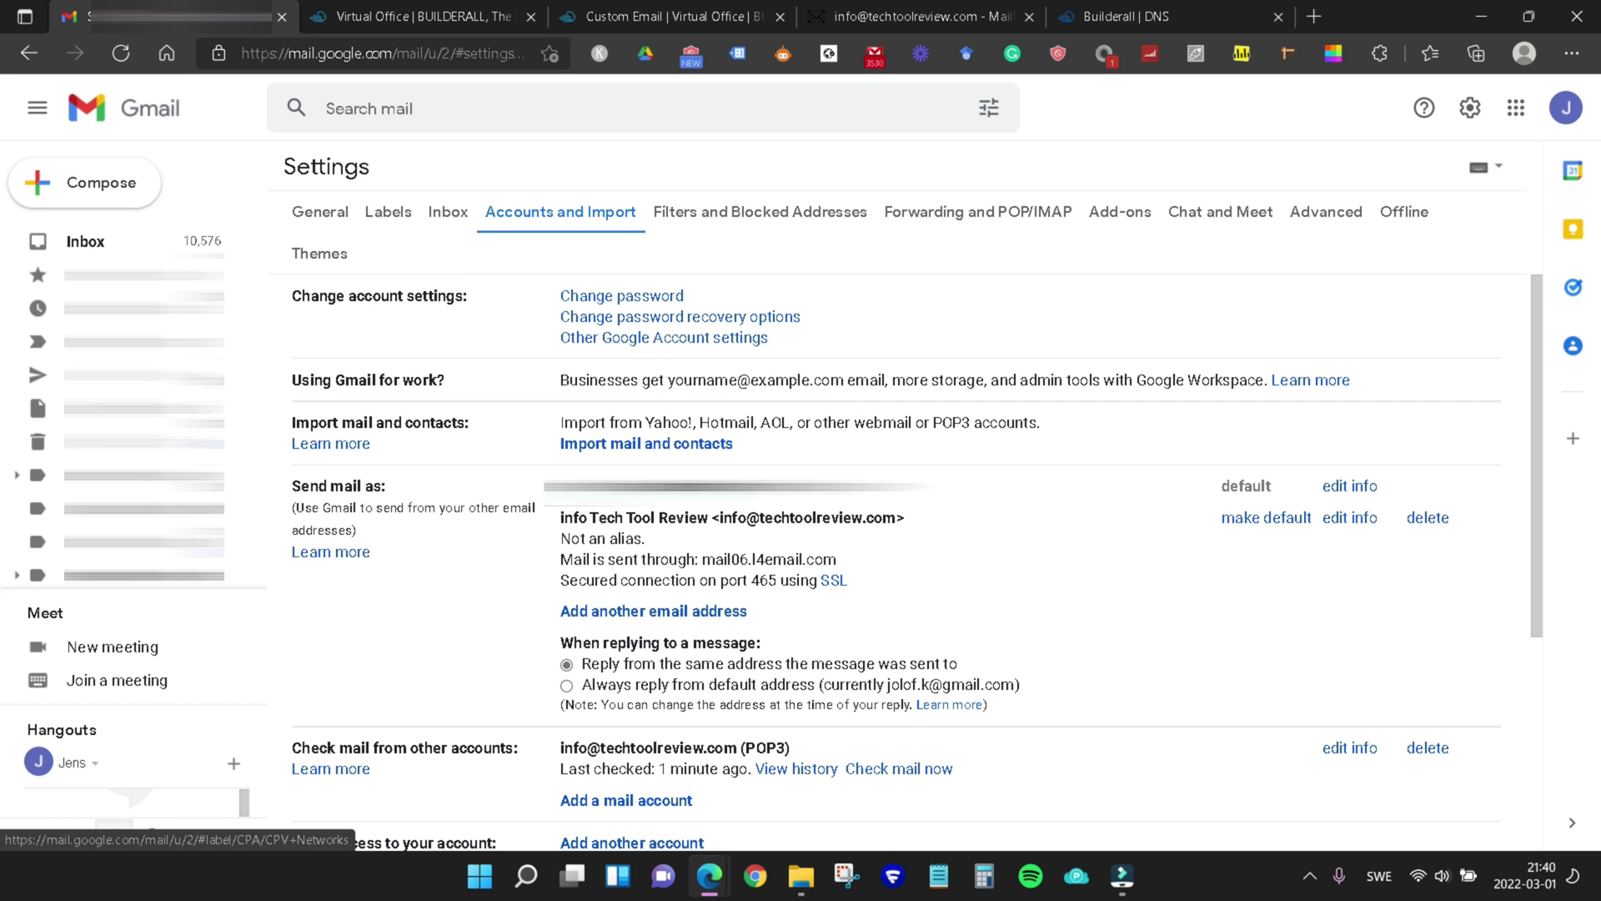
{"action": "scroll", "coordinate": [531, 535], "scroll_direction": "down", "scroll_amount": 2}
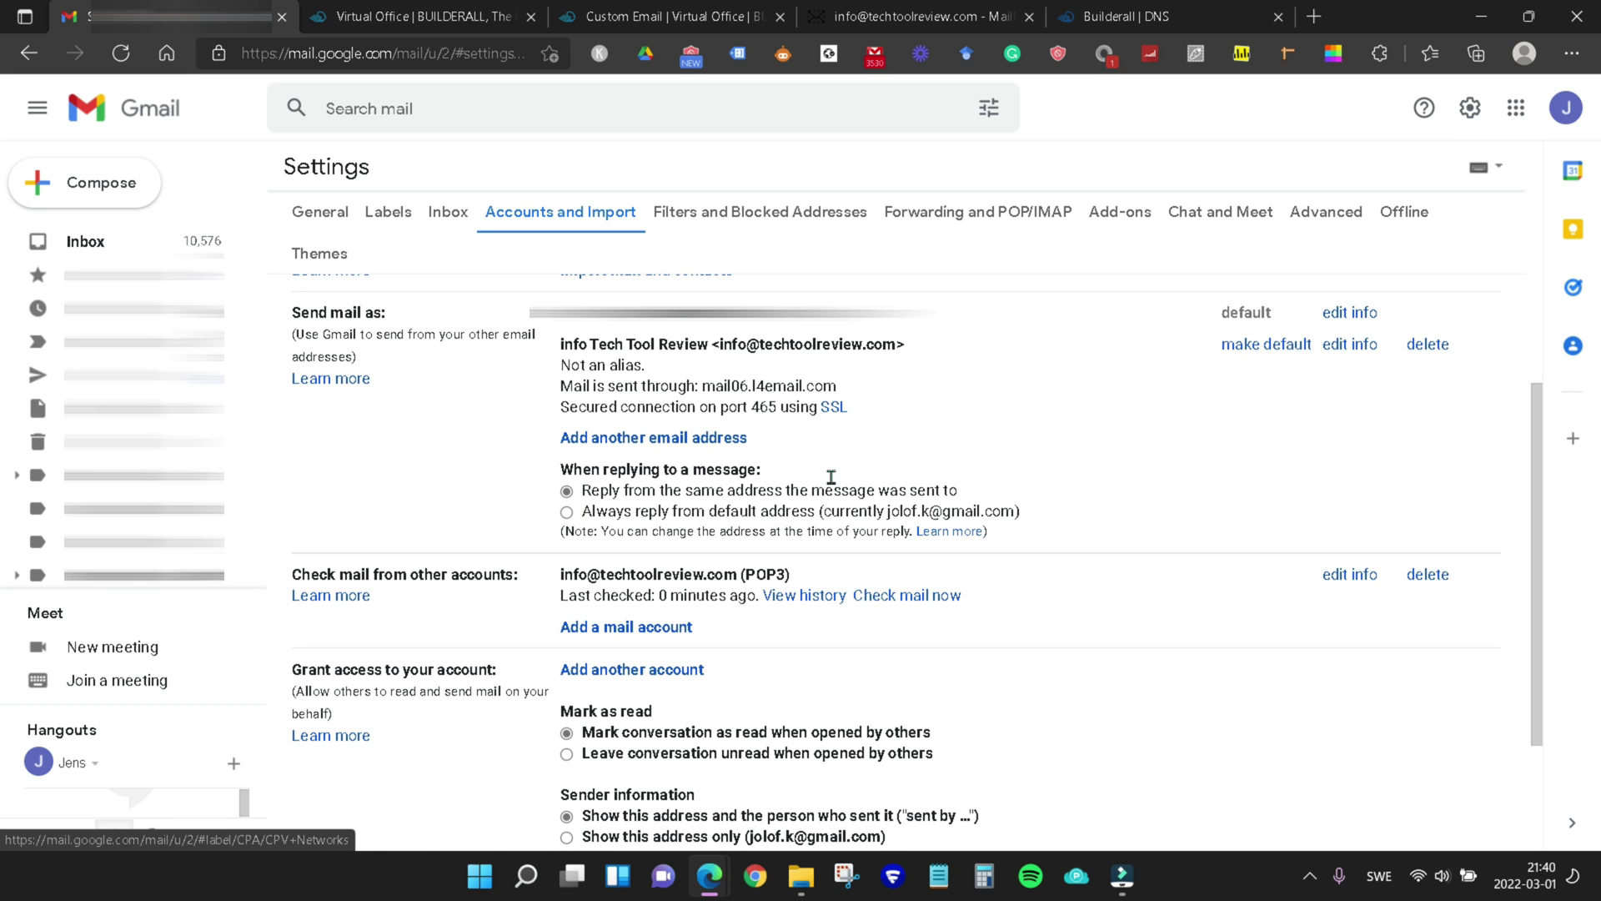
{"action": "scroll", "coordinate": [543, 572], "scroll_direction": "up", "scroll_amount": 3}
{"action": "scroll", "coordinate": [675, 593], "scroll_direction": "down", "scroll_amount": 1}
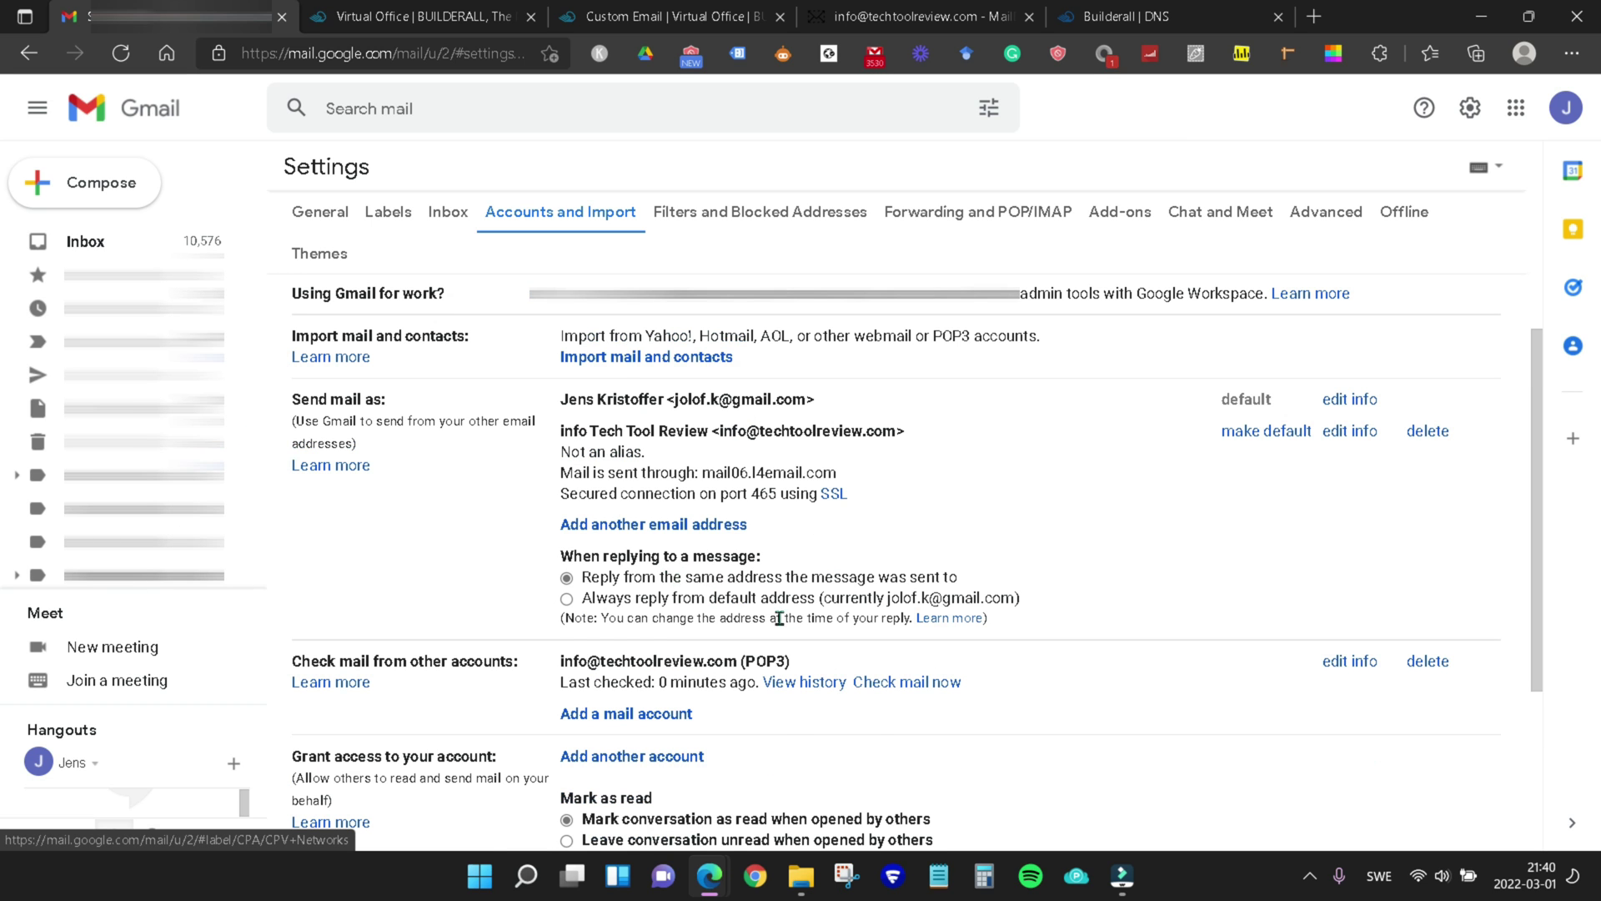
{"action": "scroll", "coordinate": [792, 591], "scroll_direction": "down", "scroll_amount": 2}
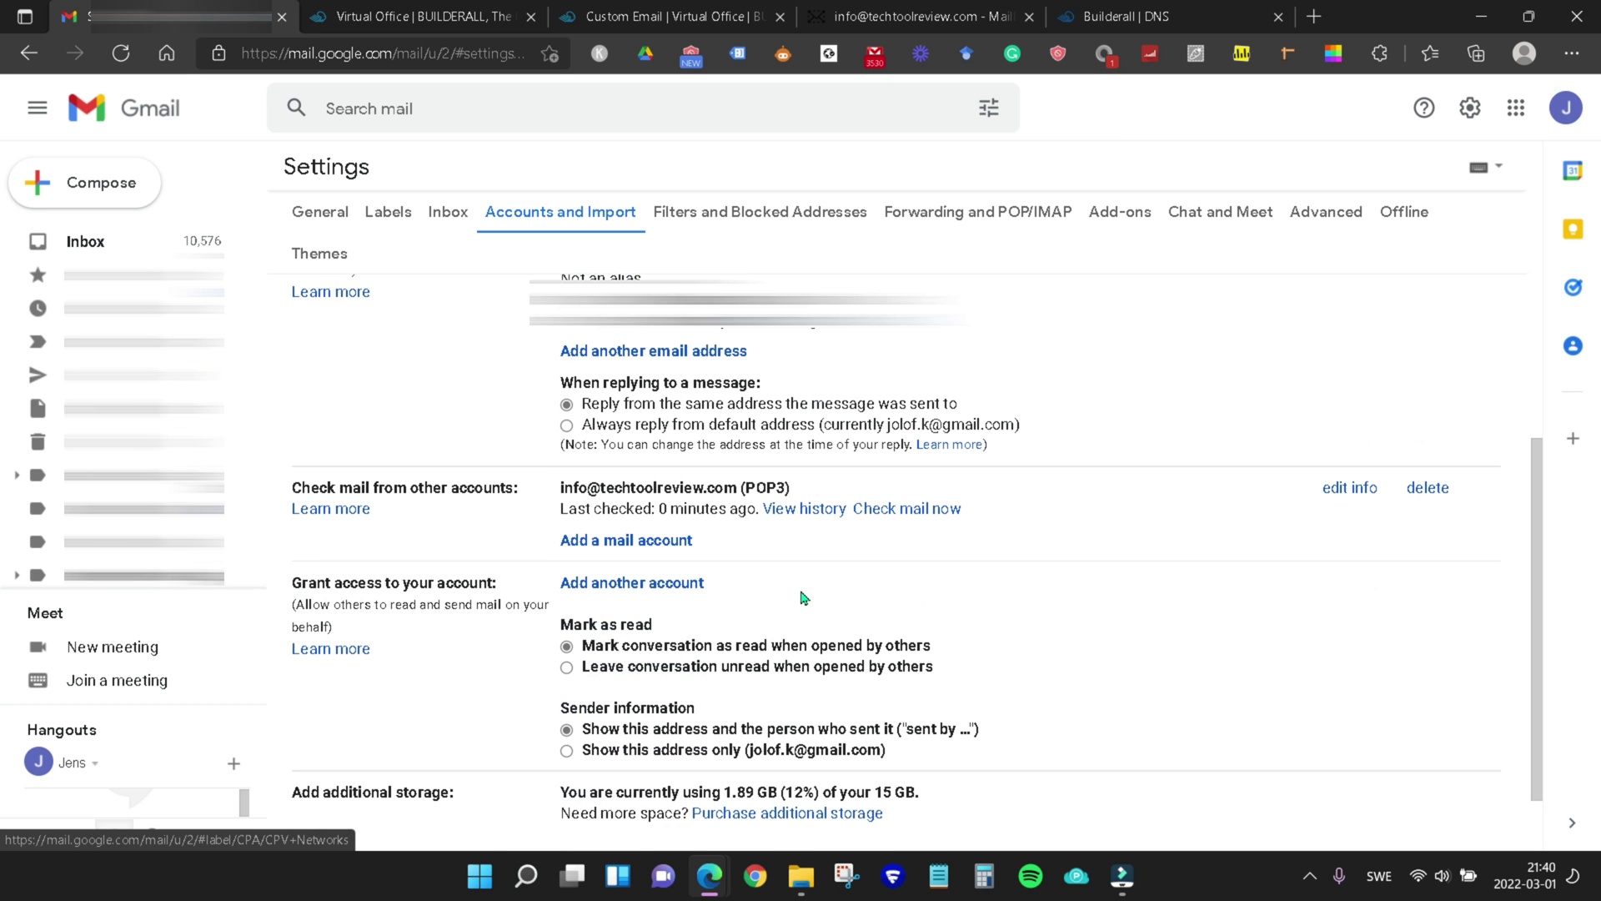
Review the POP3 account's settings and cancel without changes
{"action": "left_click", "coordinate": [1356, 489]}
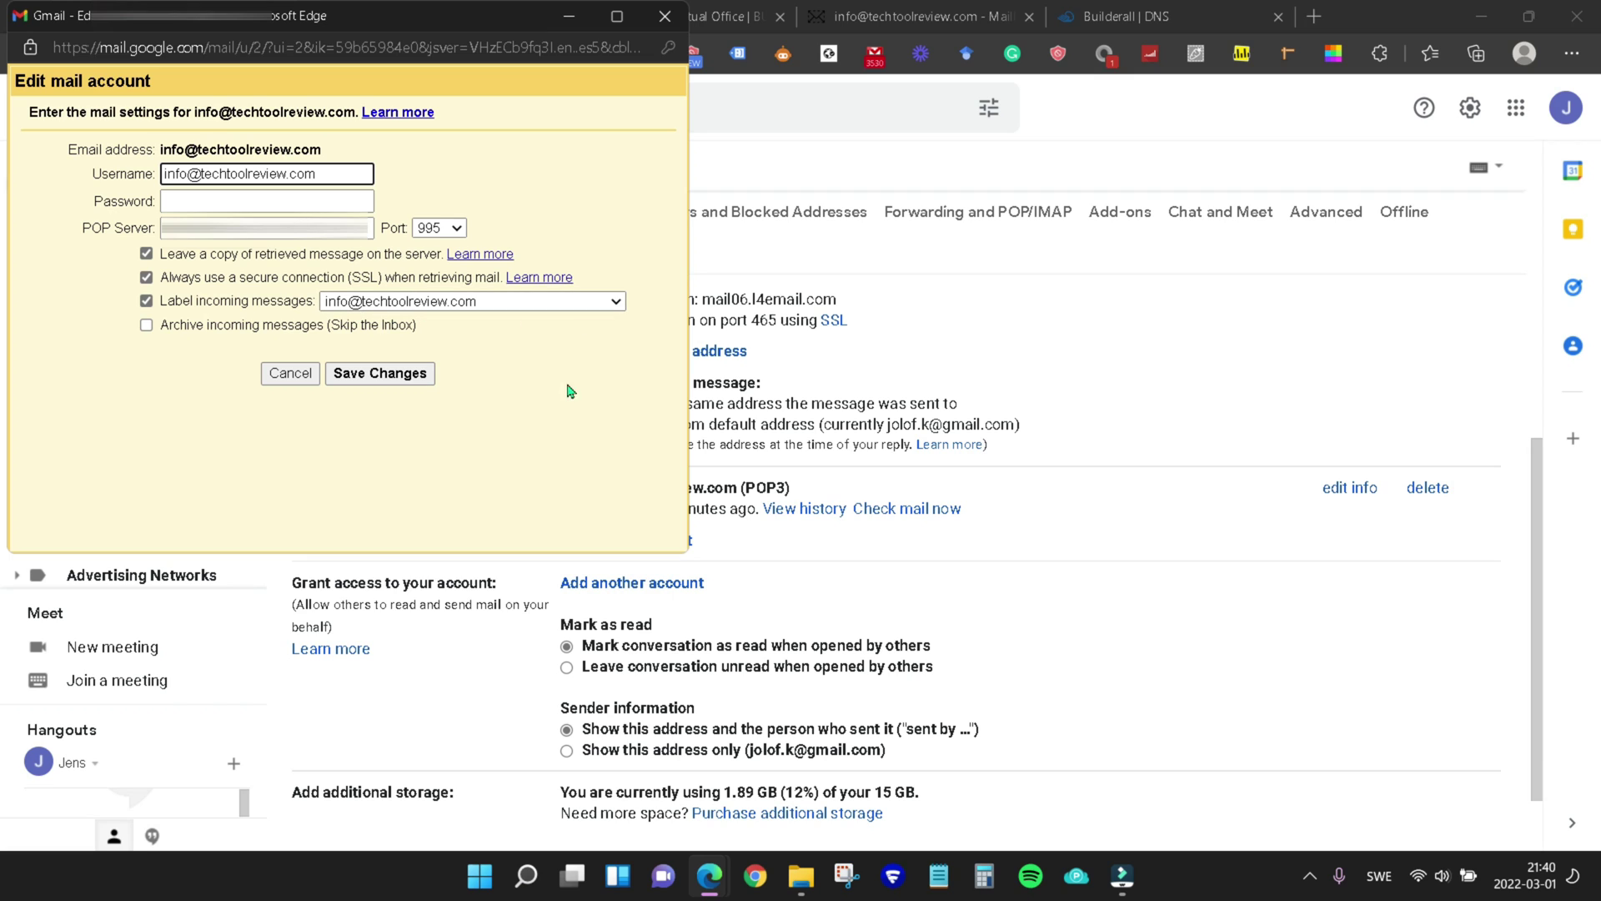
{"action": "left_click", "coordinate": [286, 375]}
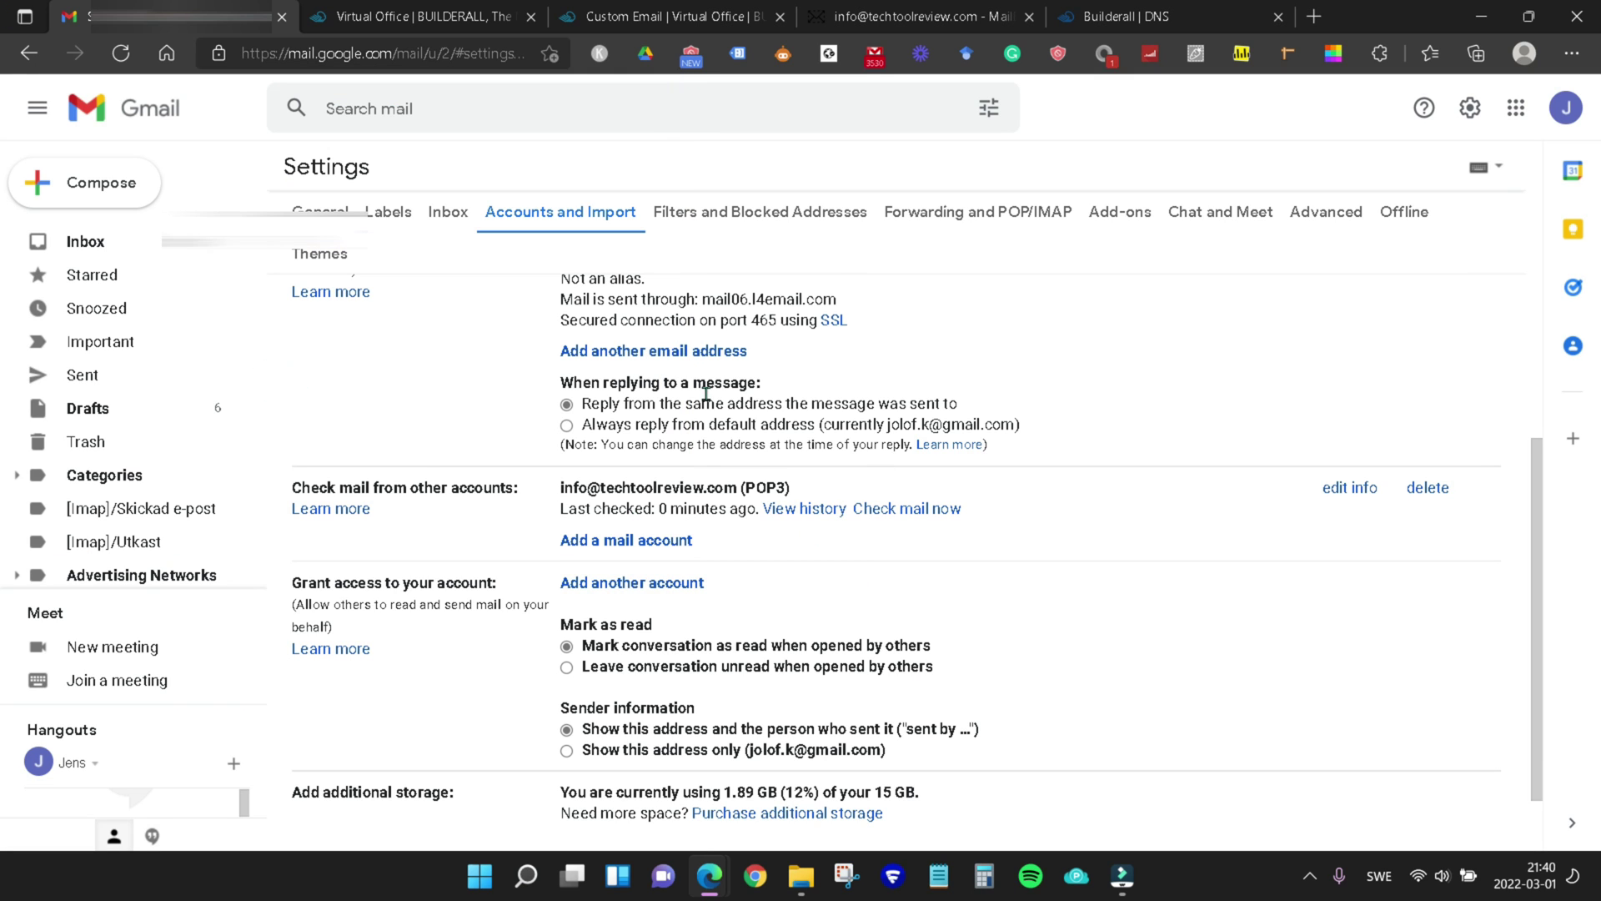
{"action": "scroll", "coordinate": [125, 367], "scroll_direction": "down", "scroll_amount": 3}
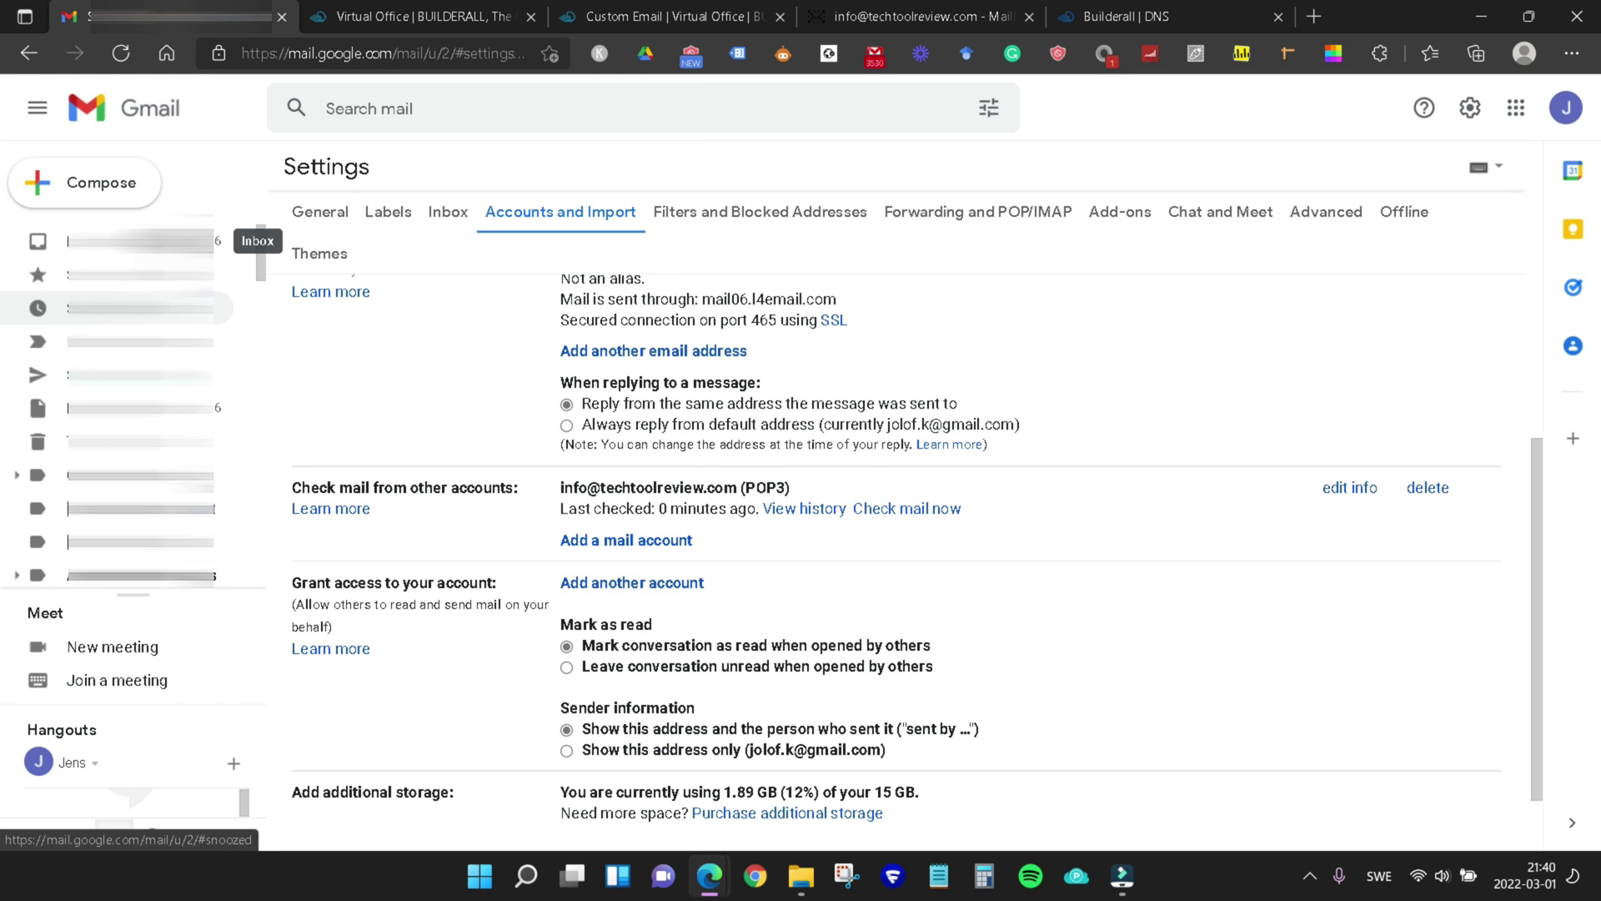
{"action": "scroll", "coordinate": [125, 367], "scroll_direction": "down", "scroll_amount": 5}
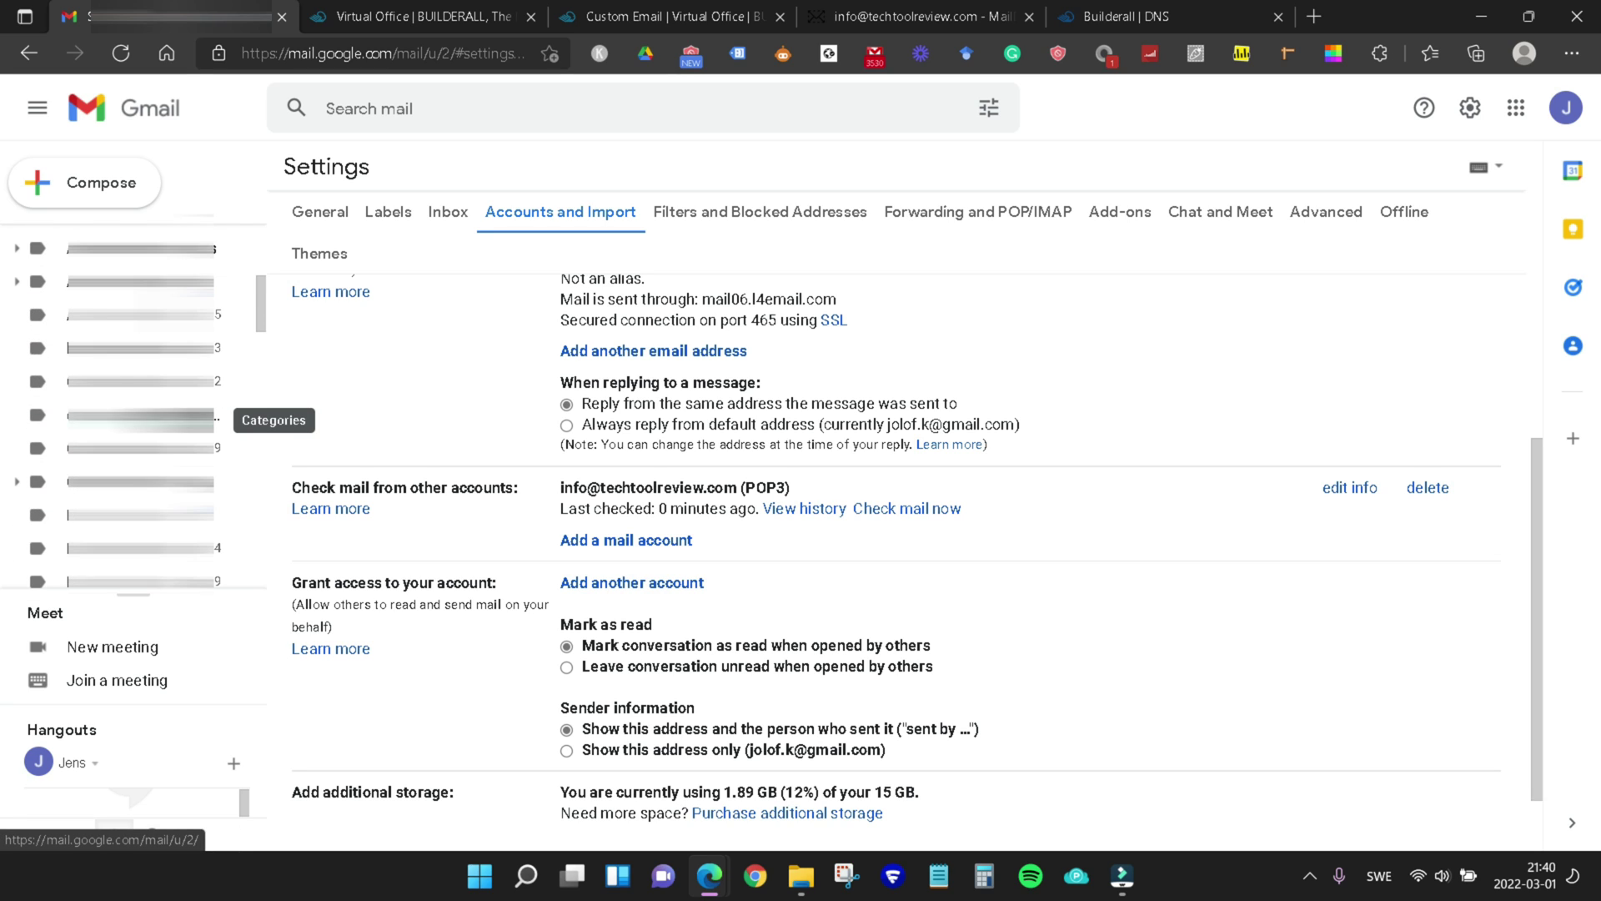
{"action": "scroll", "coordinate": [125, 321], "scroll_direction": "down", "scroll_amount": 5}
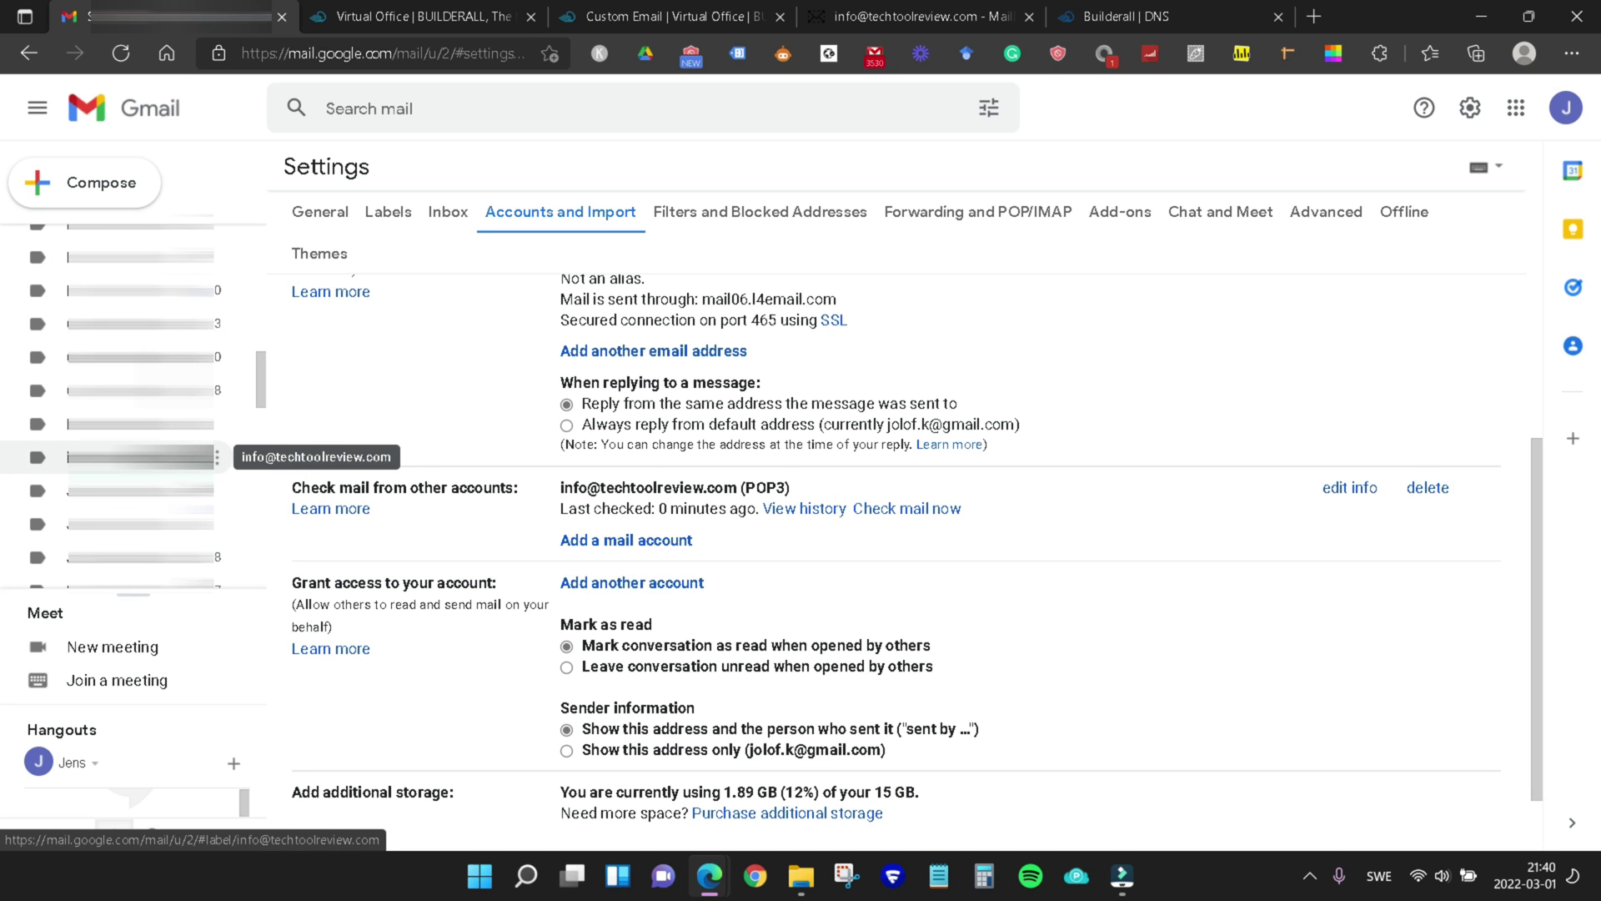
{"action": "left_click", "coordinate": [125, 463]}
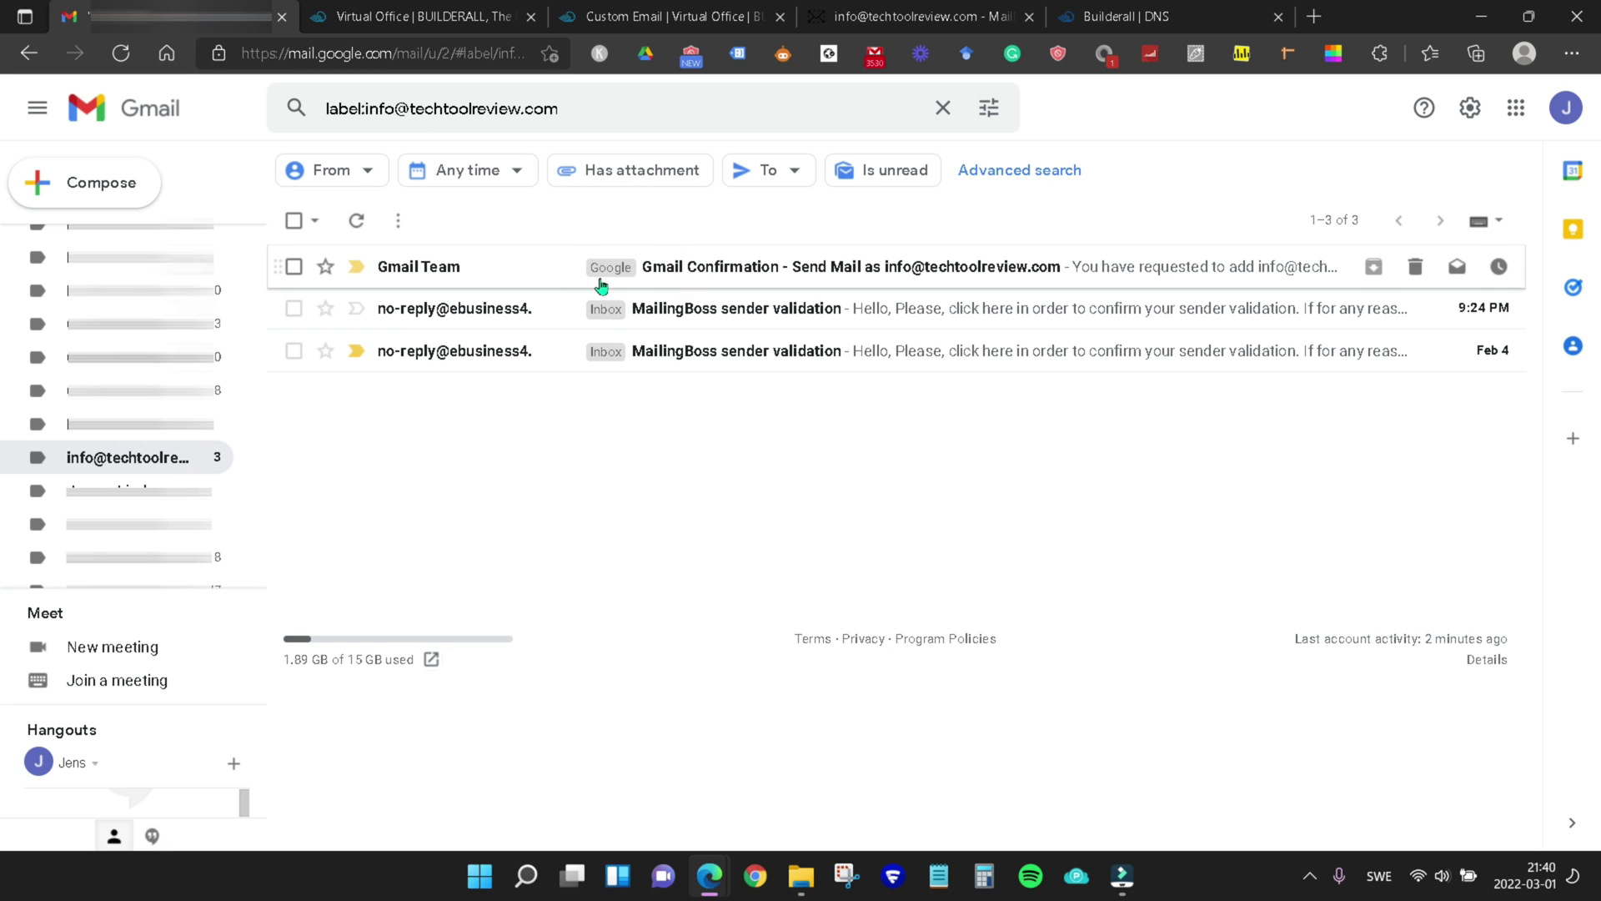
{"action": "left_click", "coordinate": [892, 15]}
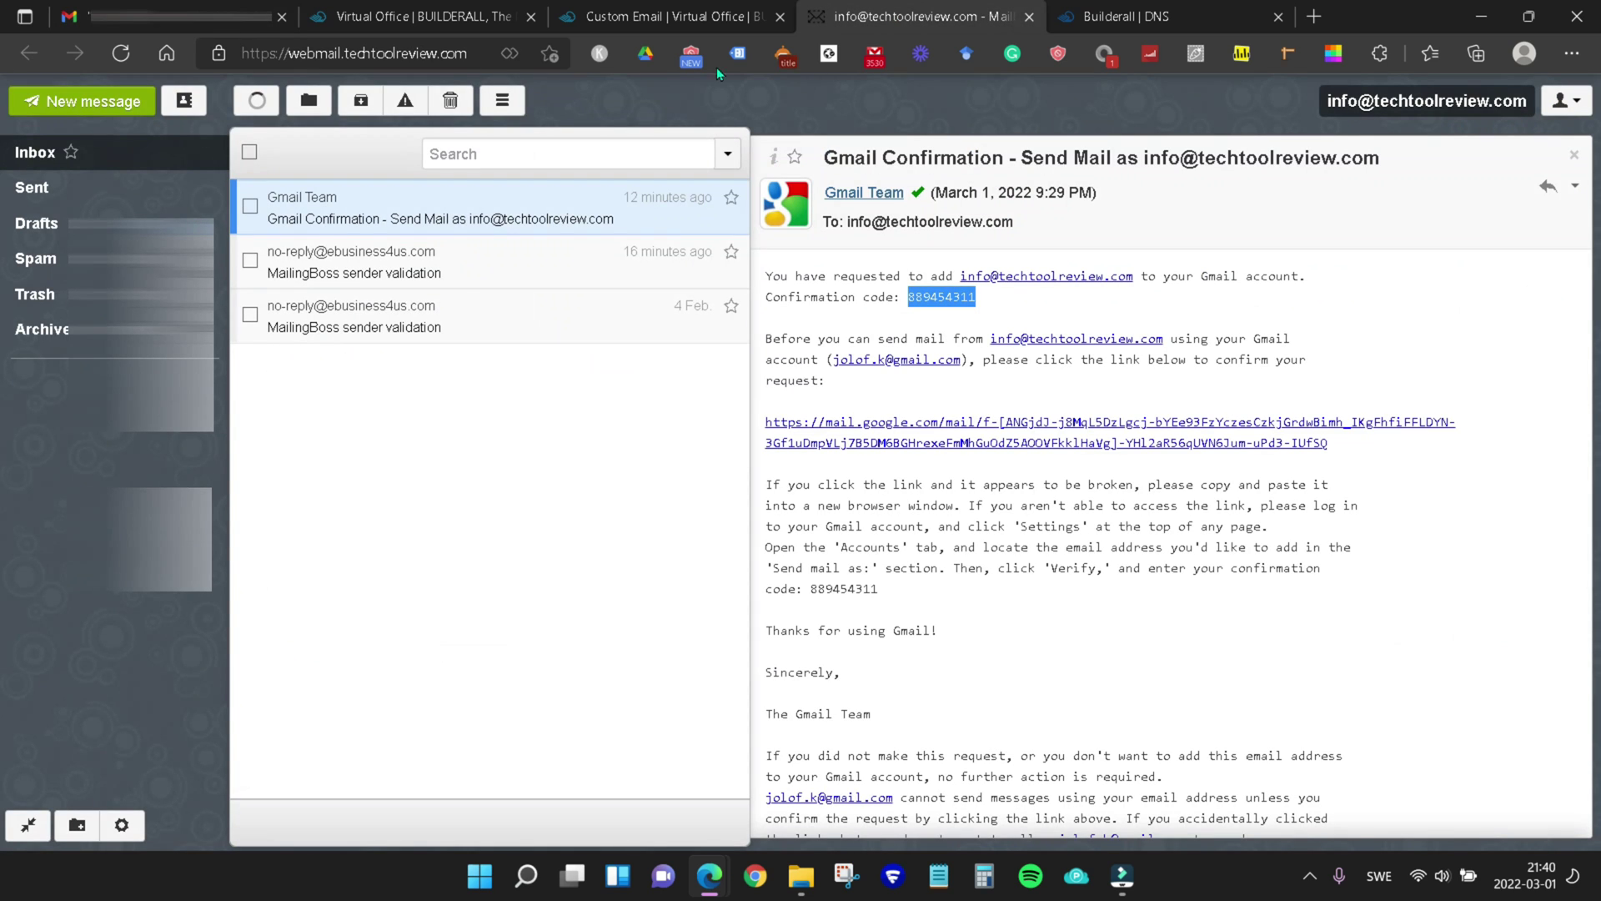
{"action": "left_click", "coordinate": [505, 456]}
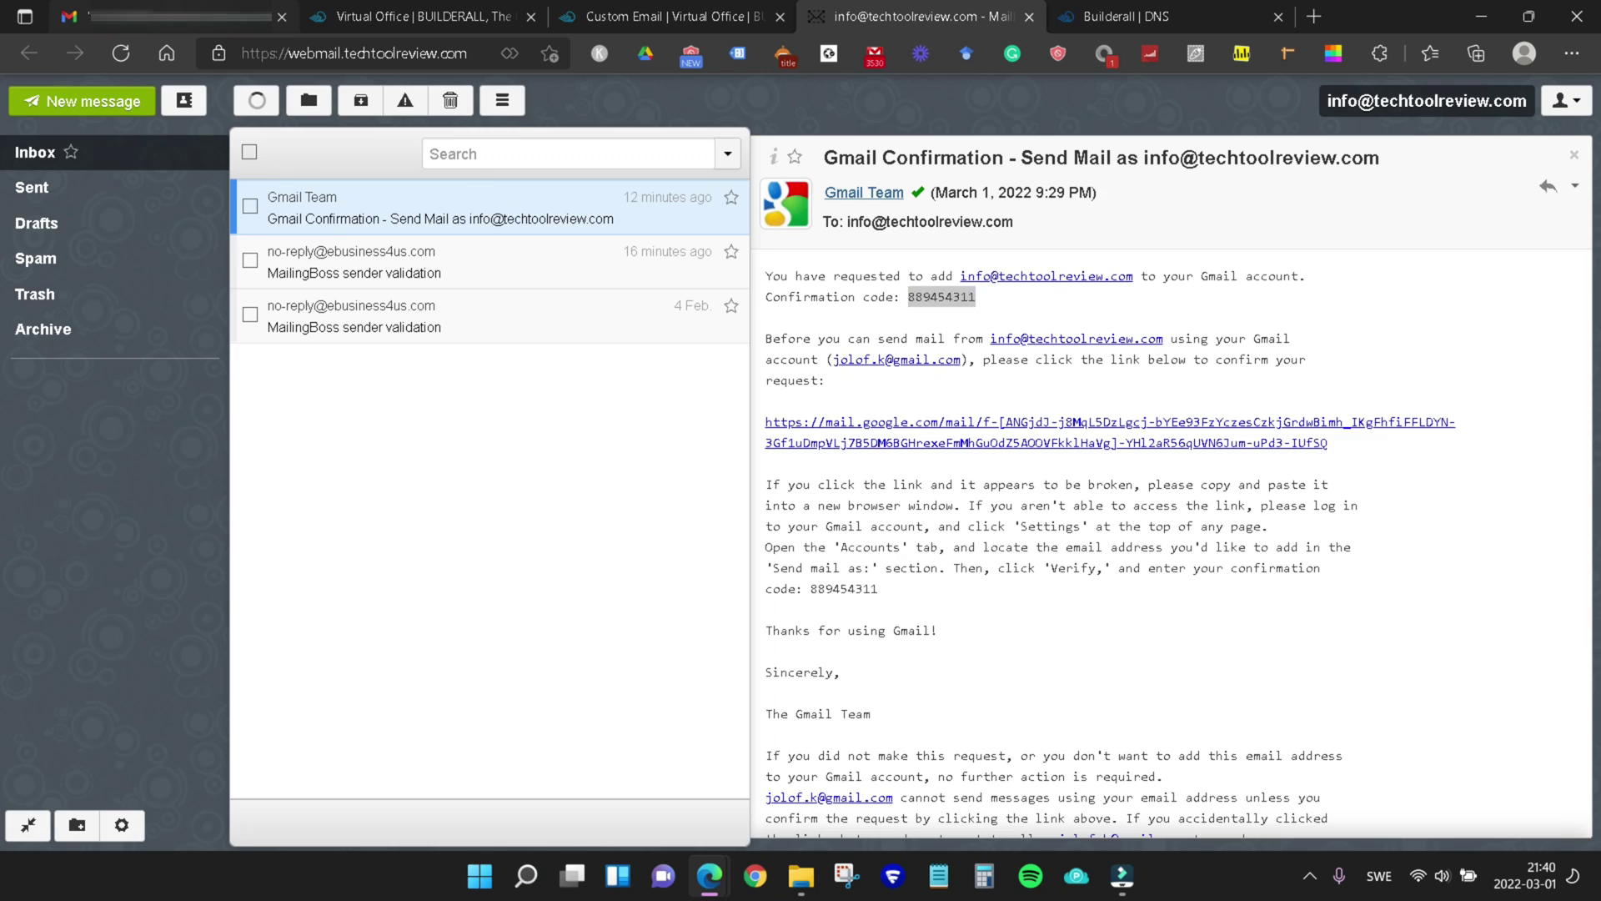
{"action": "key", "text": "ctrl+1"}
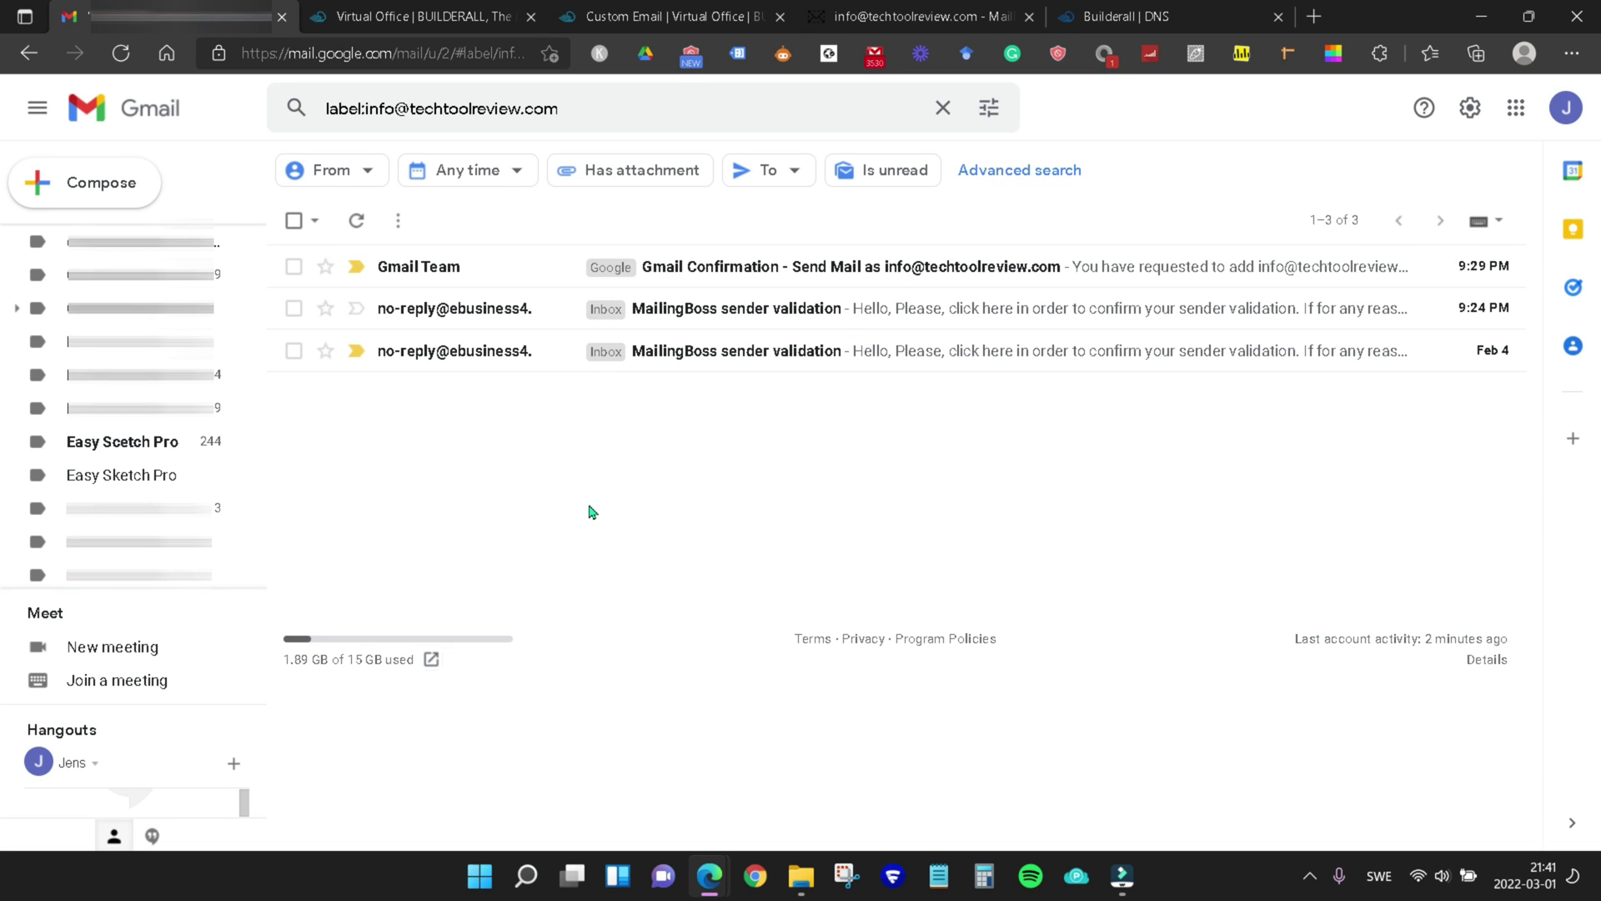
Select all three messages under the label and mark them as read
{"action": "left_click", "coordinate": [293, 220]}
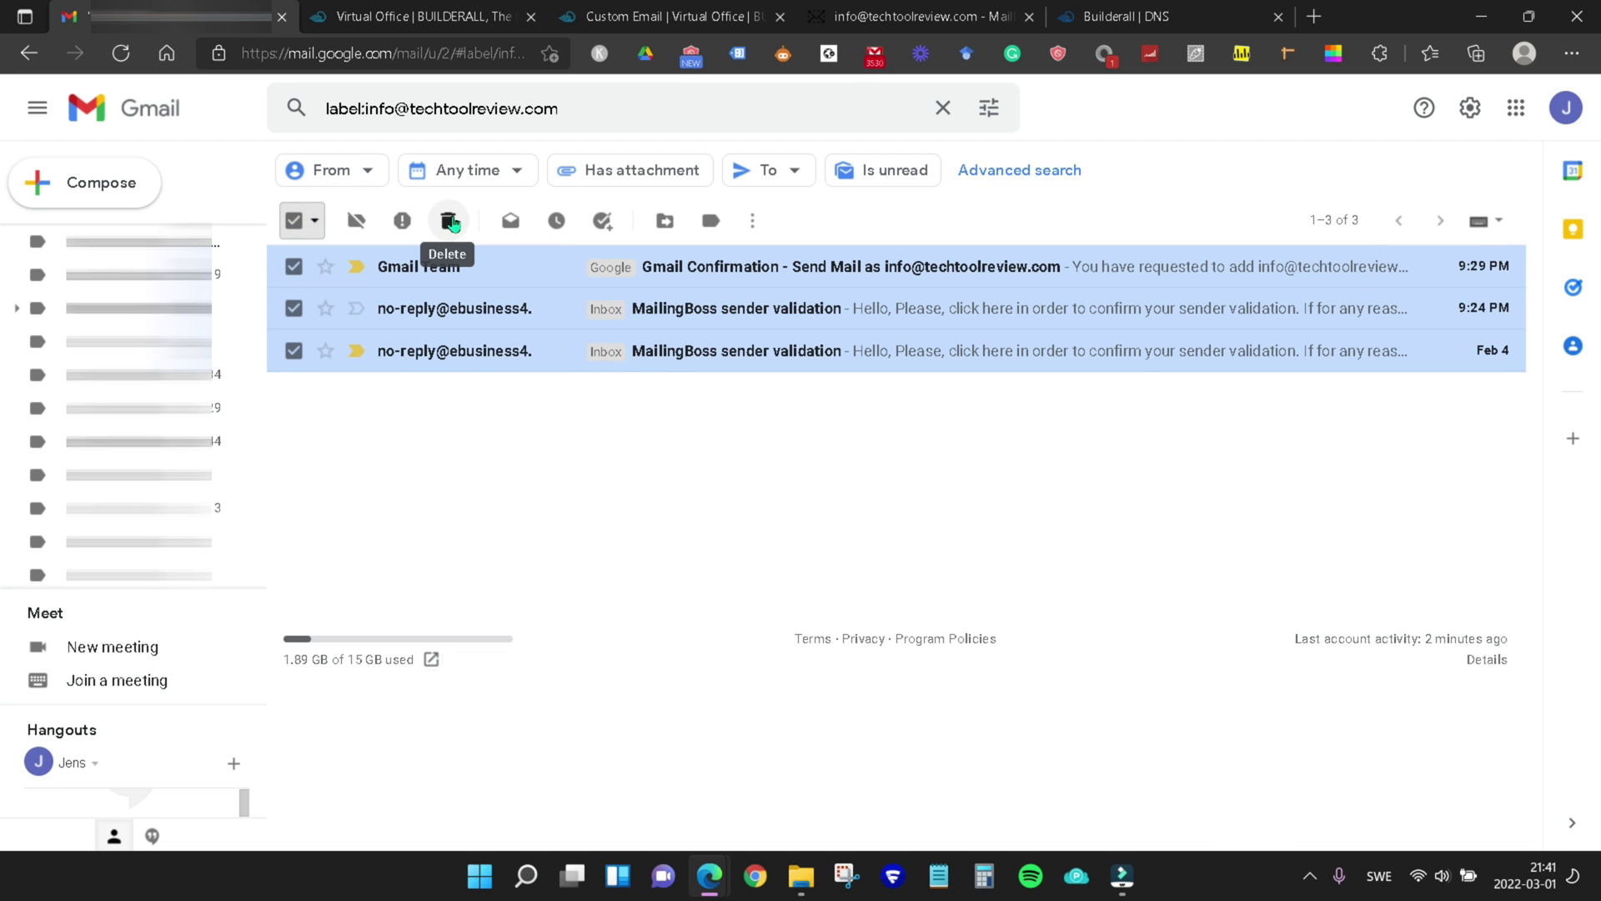
{"action": "left_click", "coordinate": [752, 220]}
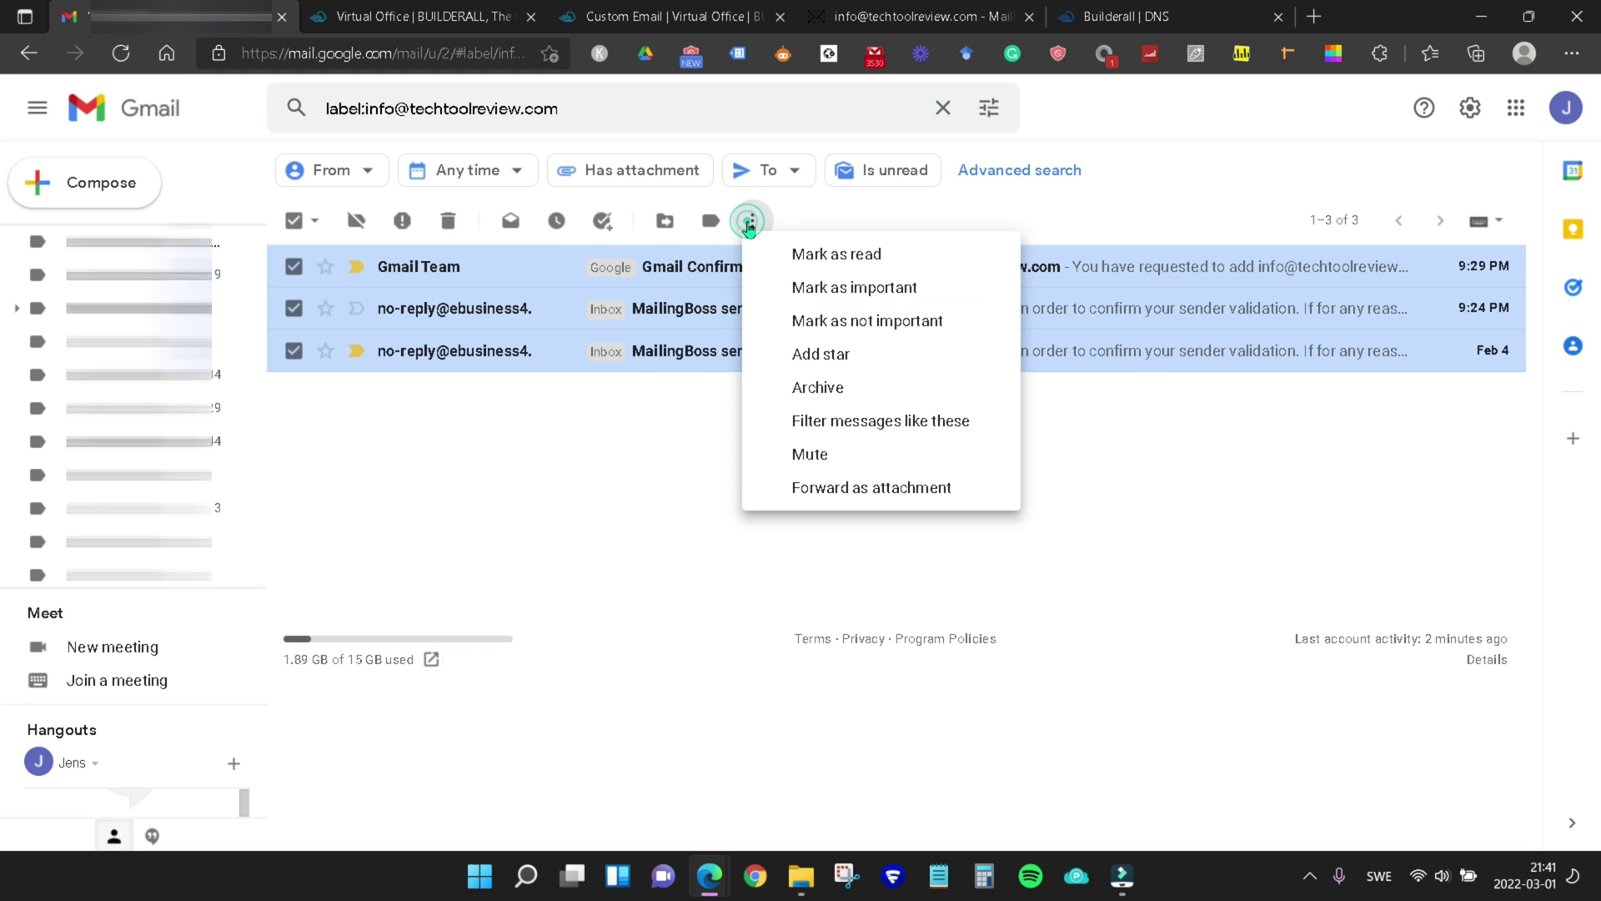
{"action": "left_click", "coordinate": [839, 255]}
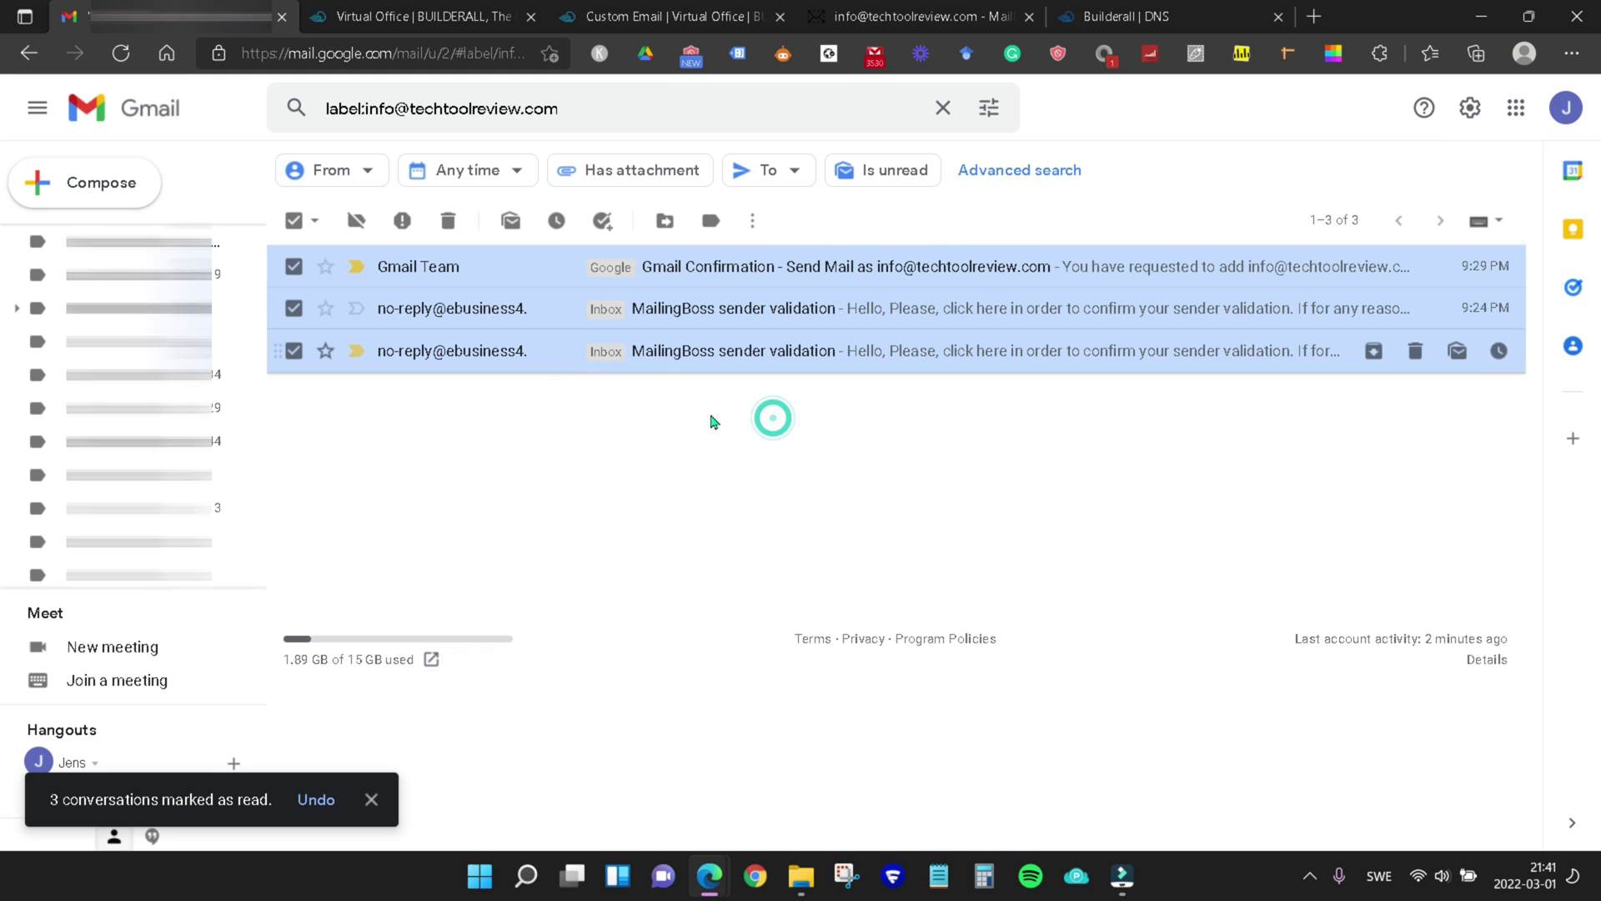
Return to the Builderall Virtual Office dashboard tab
{"action": "key", "text": "ctrl+Tab"}
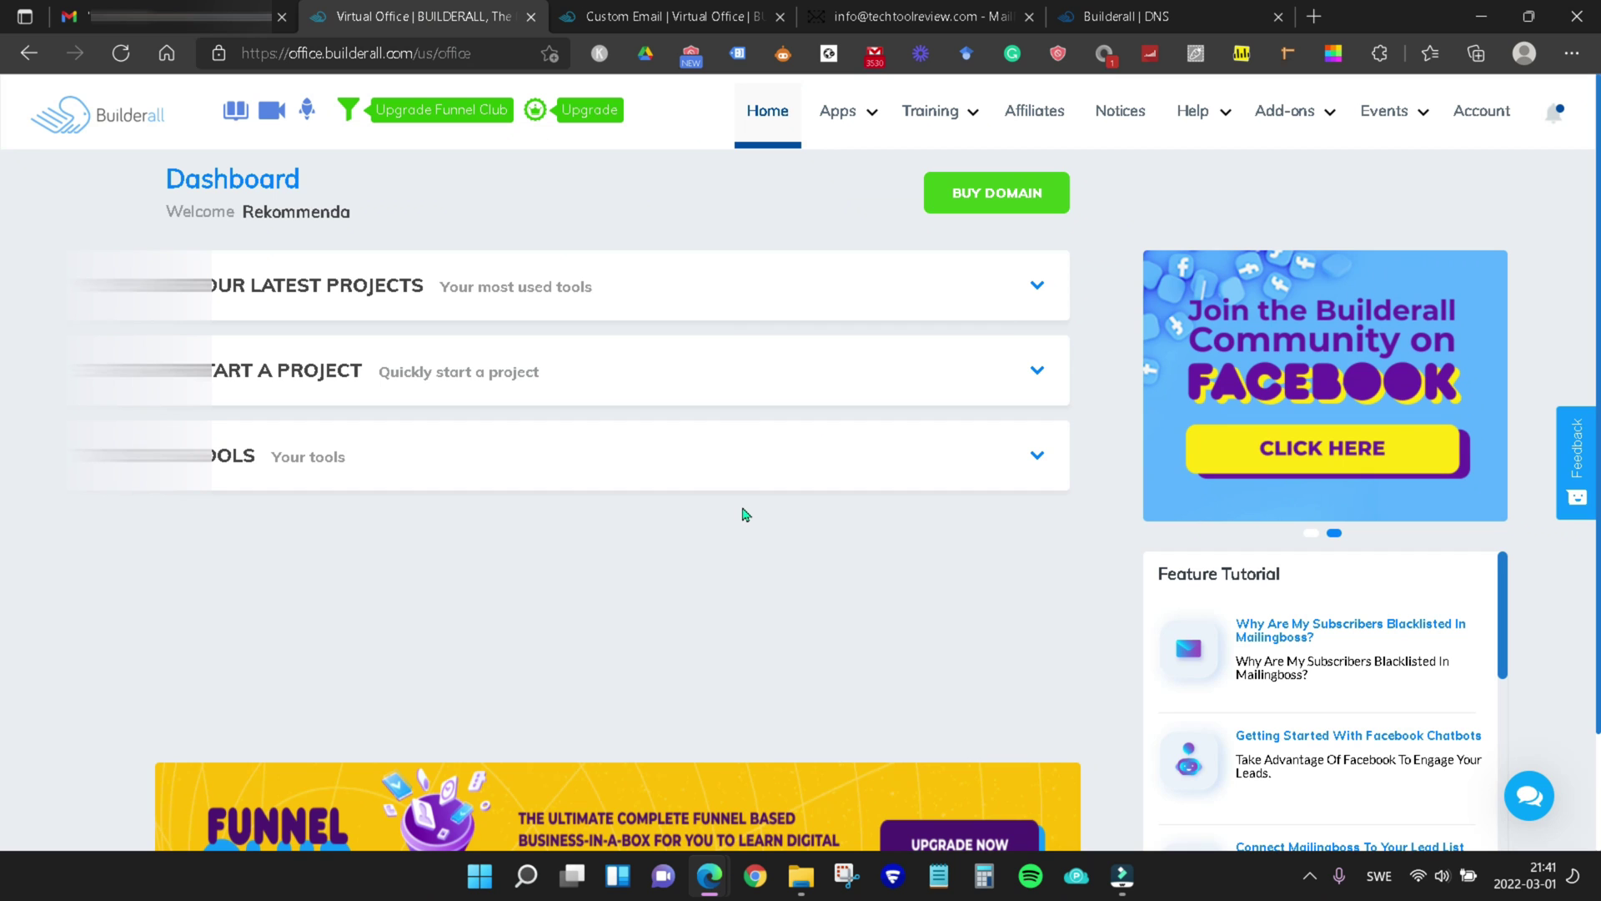